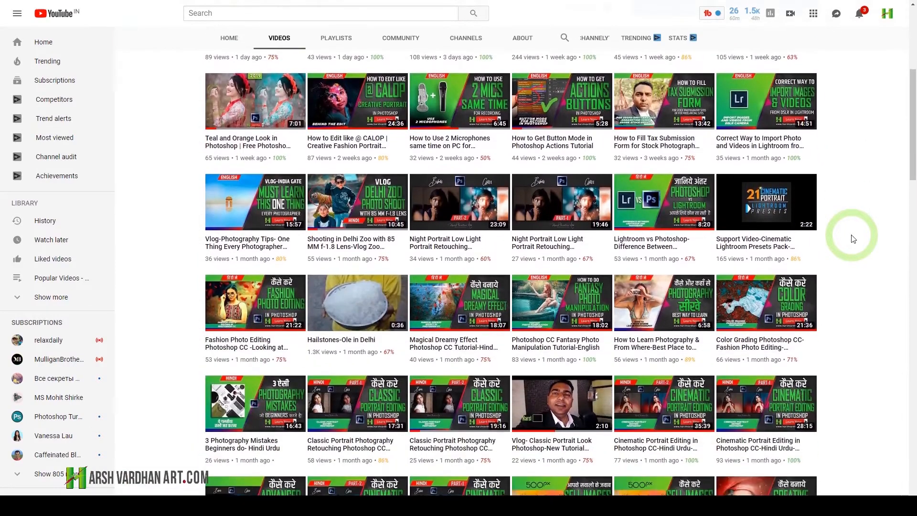
# Look through the channel's uploaded videos, from the recent ones back to those from a year ago.
pyautogui.scroll(-5, 853, 239)
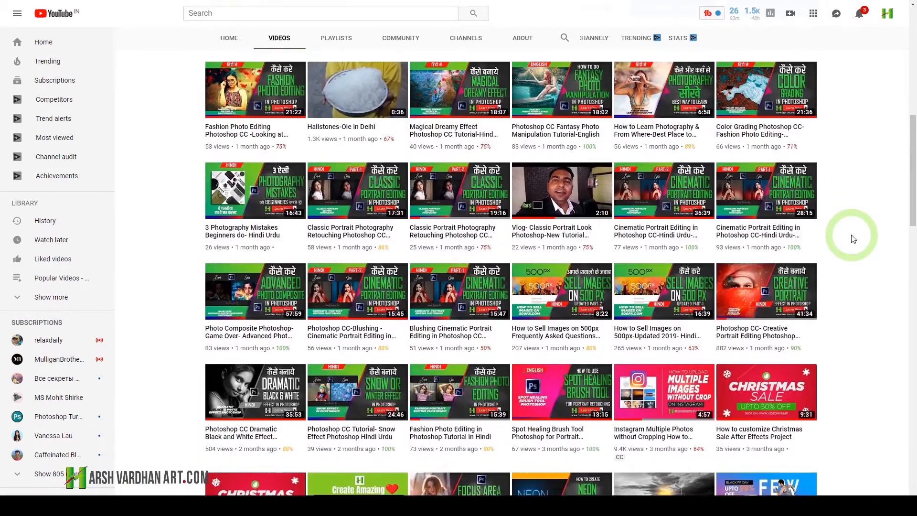
pyautogui.scroll(-2, 853, 238)
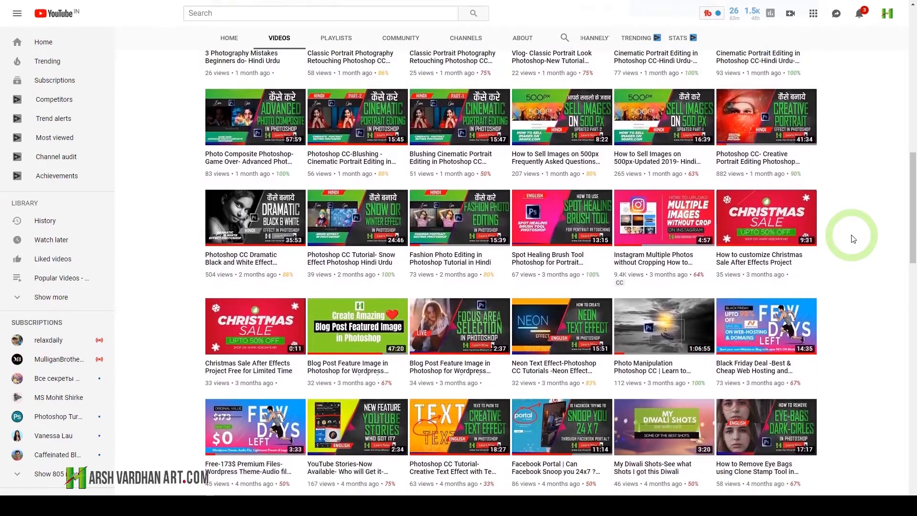
pyautogui.scroll(-4, 853, 239)
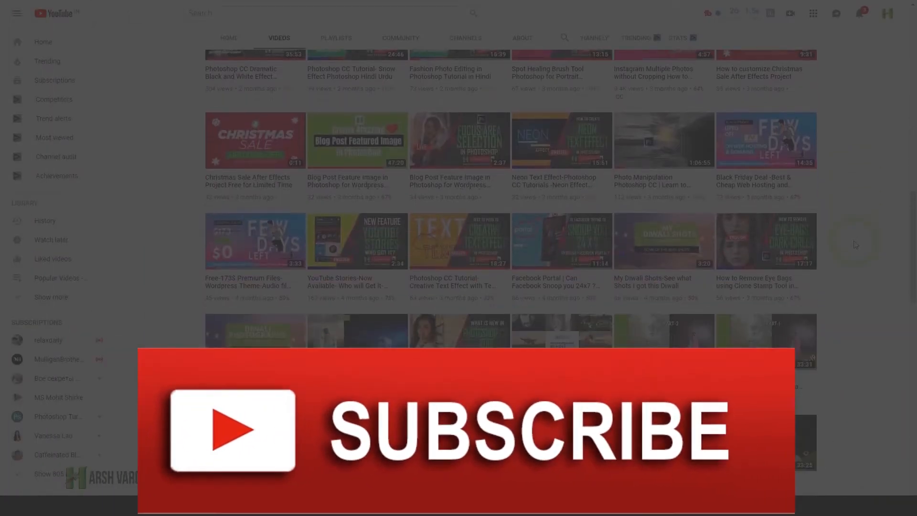
pyautogui.scroll(-2, 855, 244)
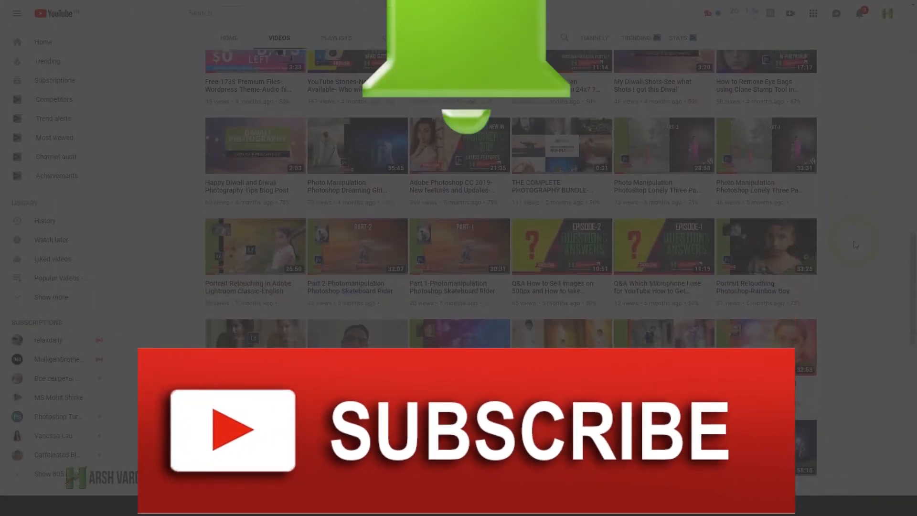
pyautogui.scroll(-4, 854, 244)
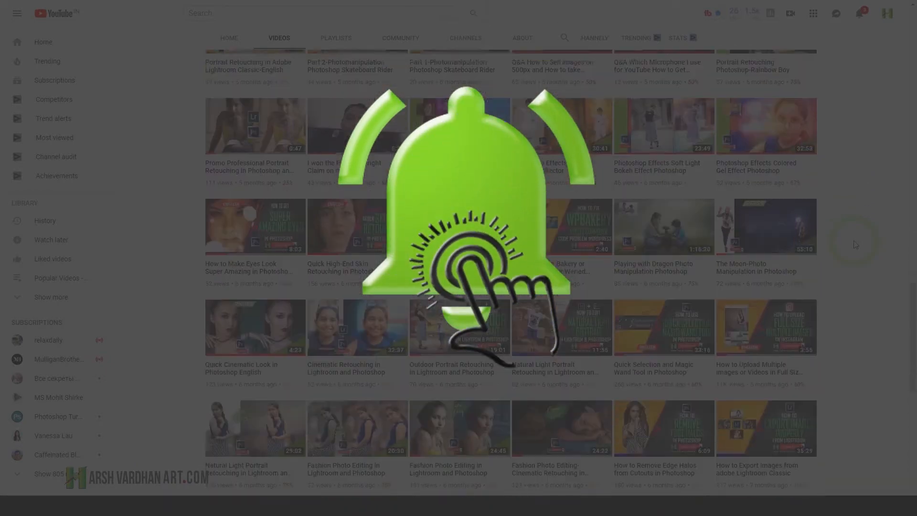
pyautogui.scroll(-2, 855, 245)
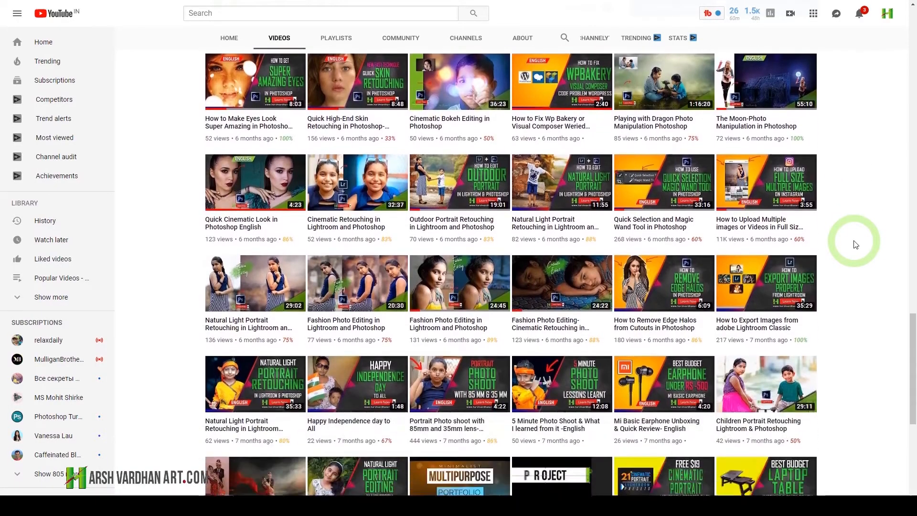
pyautogui.scroll(-5, 854, 245)
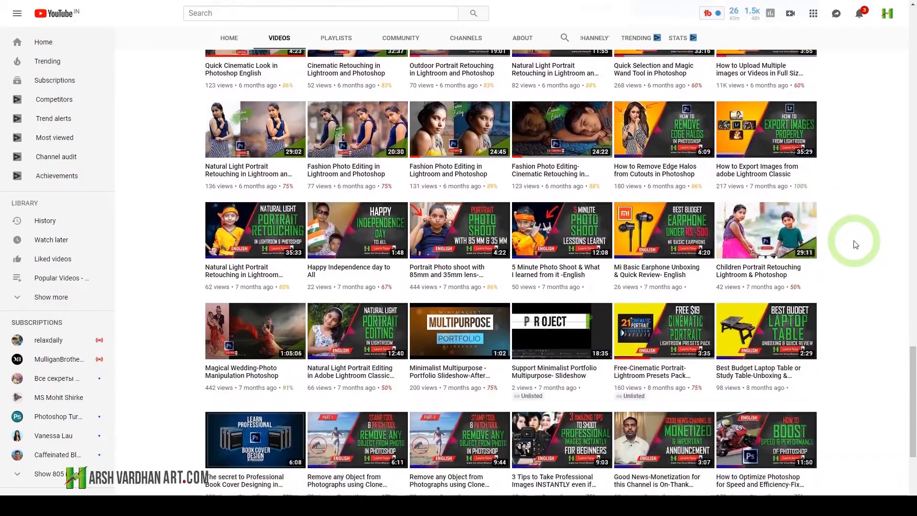
pyautogui.scroll(-3, 855, 244)
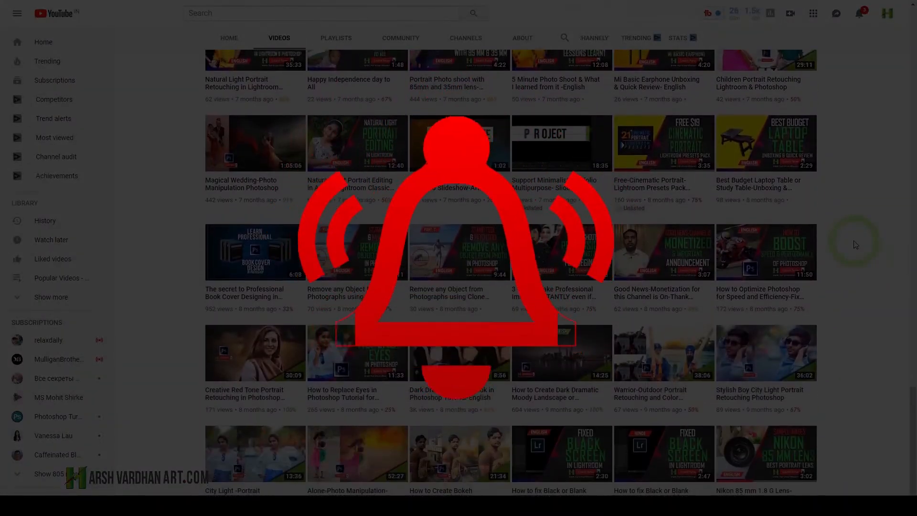
pyautogui.scroll(-4, 854, 244)
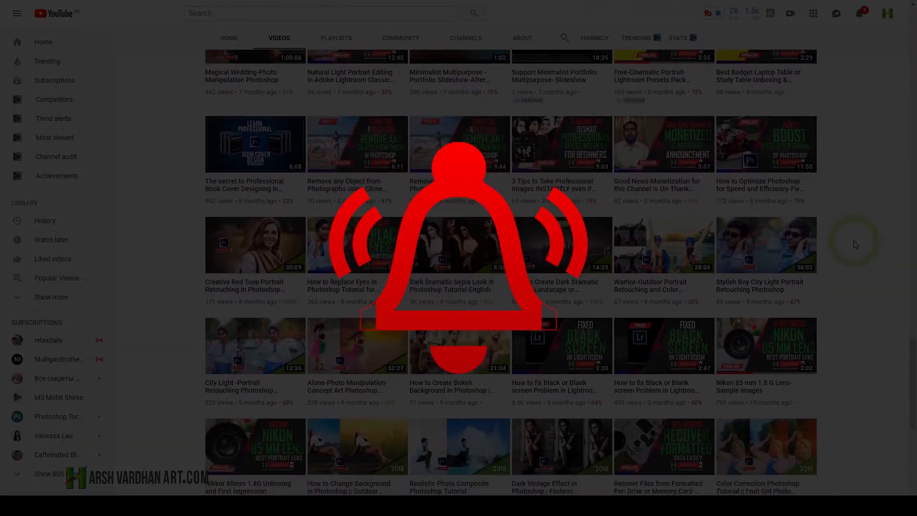
pyautogui.scroll(-7, 855, 245)
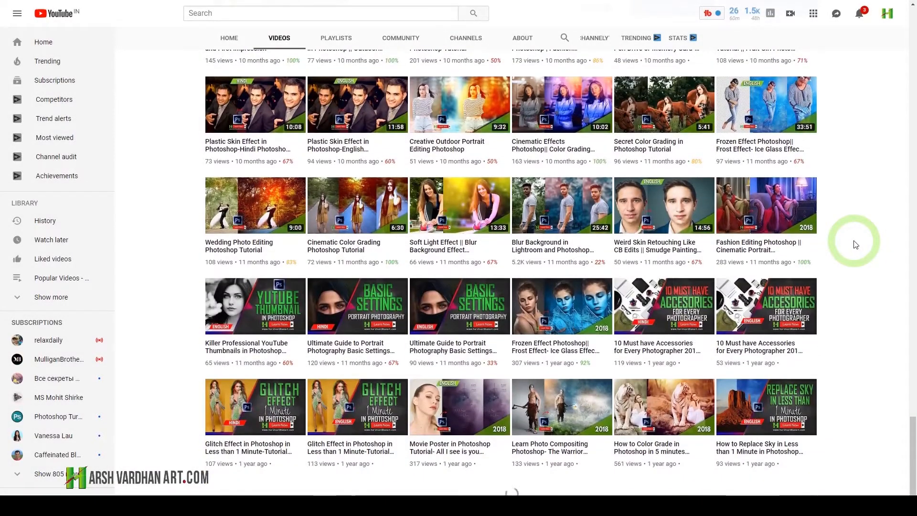
pyautogui.scroll(-1, 854, 244)
pyautogui.scroll(-5, 855, 245)
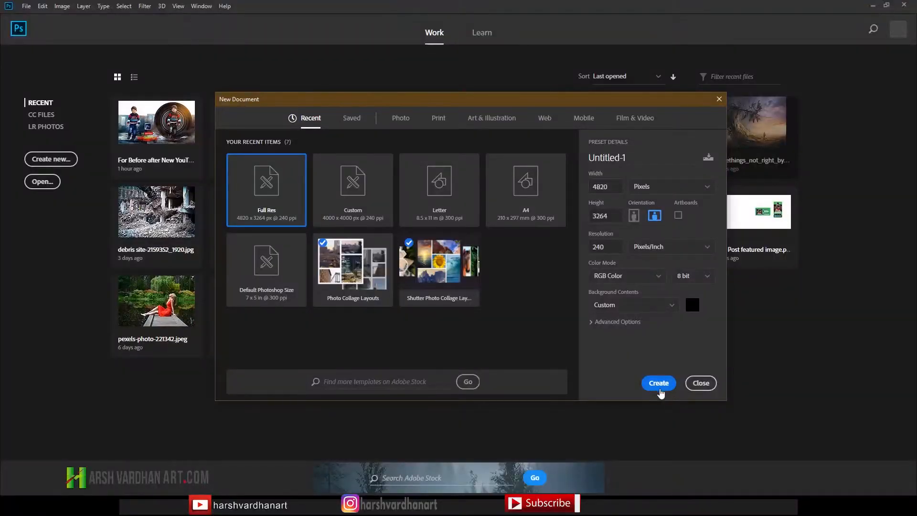
# Create a 4820 x 3264 px, 240 ppi RGB document with a black background and place Skate Boy.png from Bridge into it.
pyautogui.click(658, 382)
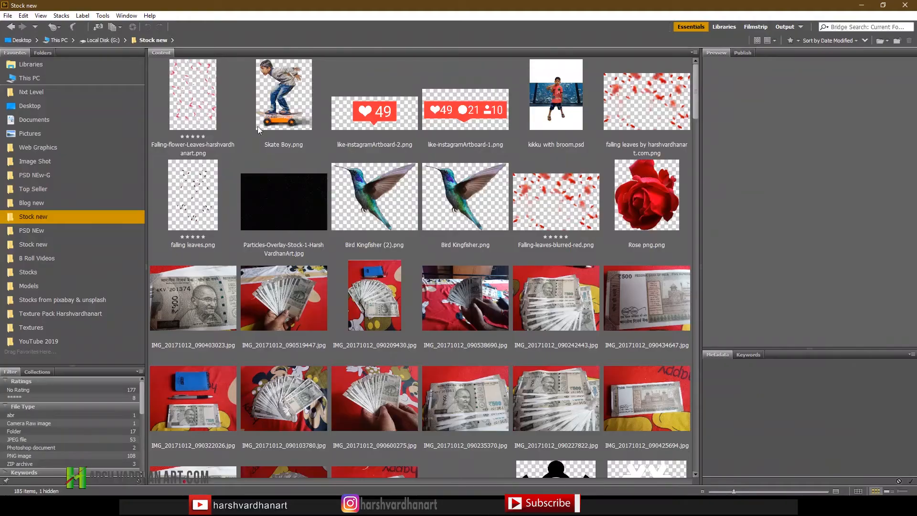
pyautogui.moveTo(292, 111); pyautogui.dragTo(329, 207)
pyautogui.hotkey('alt', 'Tab')
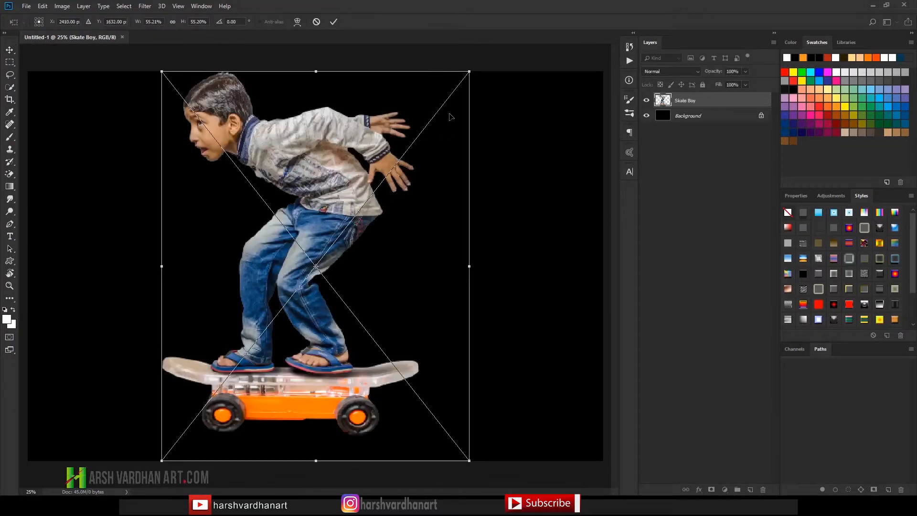
# Scale the placed skateboarding boy down to about 23% around its centre and move him slightly lower on the canvas.
pyautogui.moveTo(468, 71); pyautogui.dragTo(379, 200)
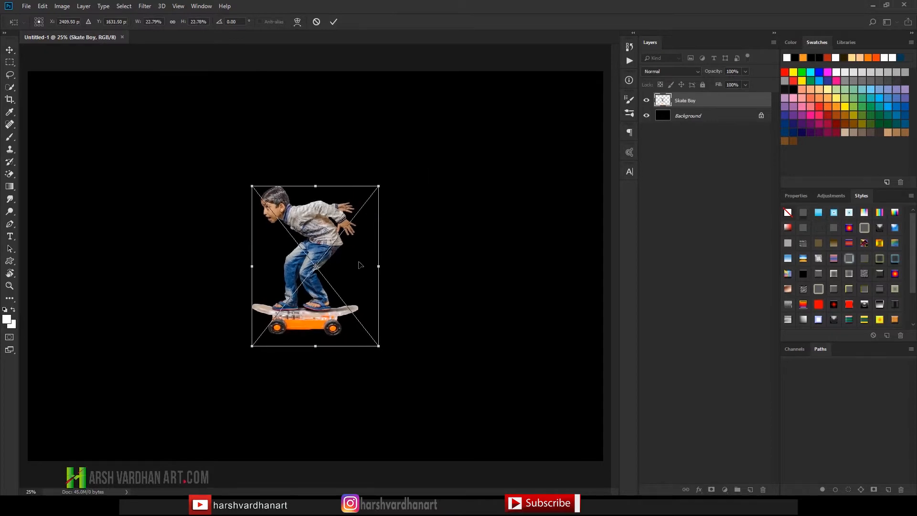
pyautogui.press('Return')
pyautogui.moveTo(295, 277); pyautogui.dragTo(292, 305)
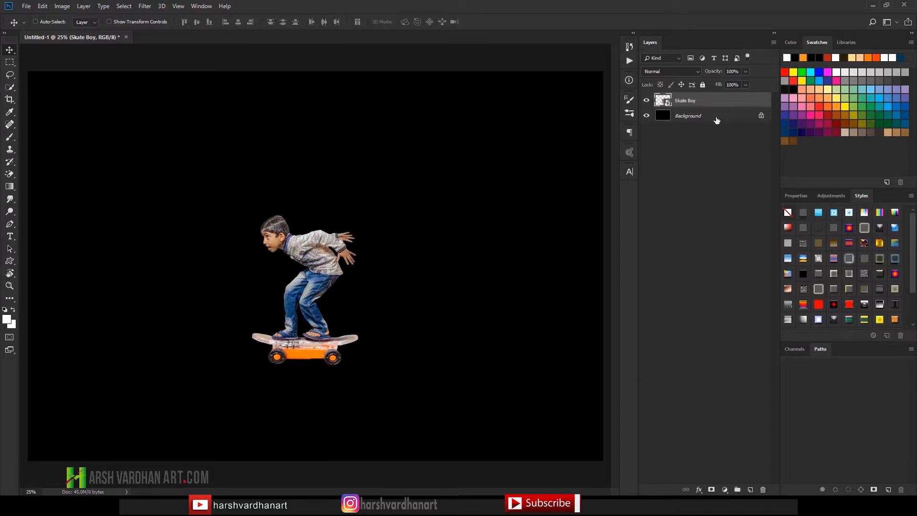
# Add a gradient fill layer directly above the Background layer, starting from the Black, White gradient preset.
pyautogui.click(716, 120)
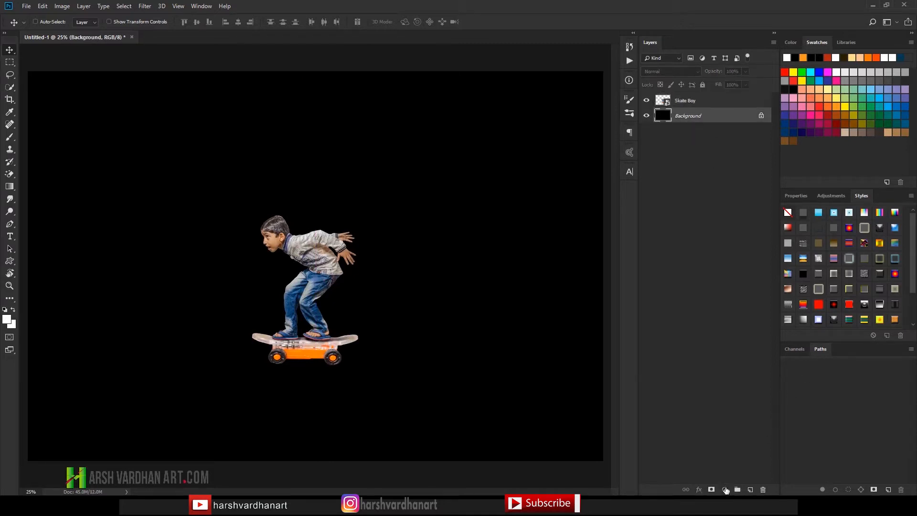
pyautogui.click(723, 489)
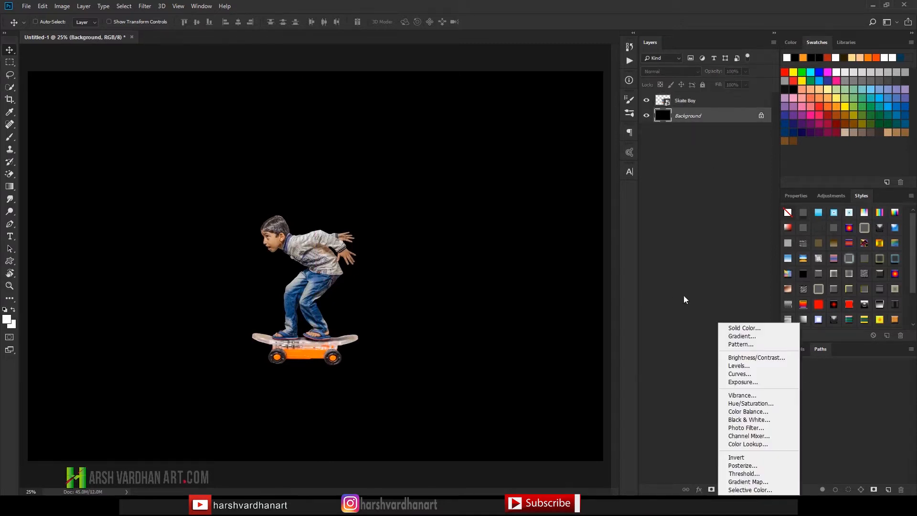
pyautogui.click(744, 336)
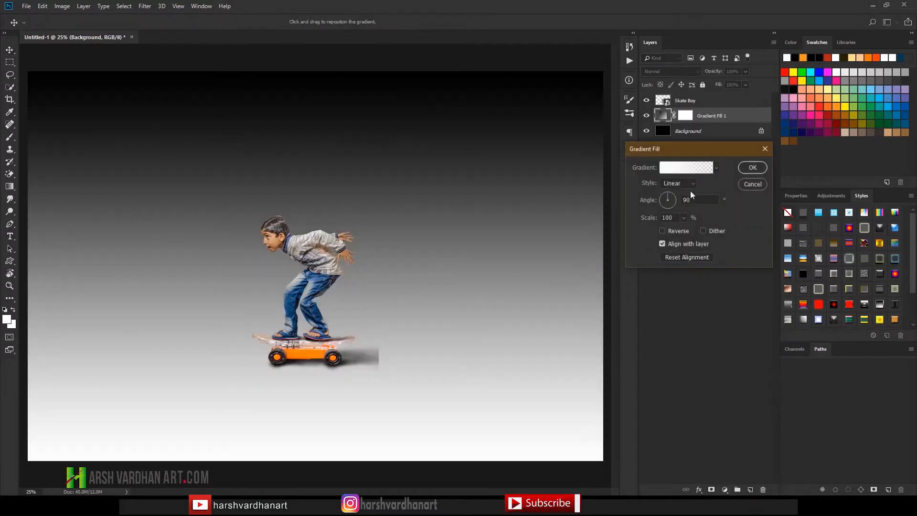
pyautogui.click(681, 171)
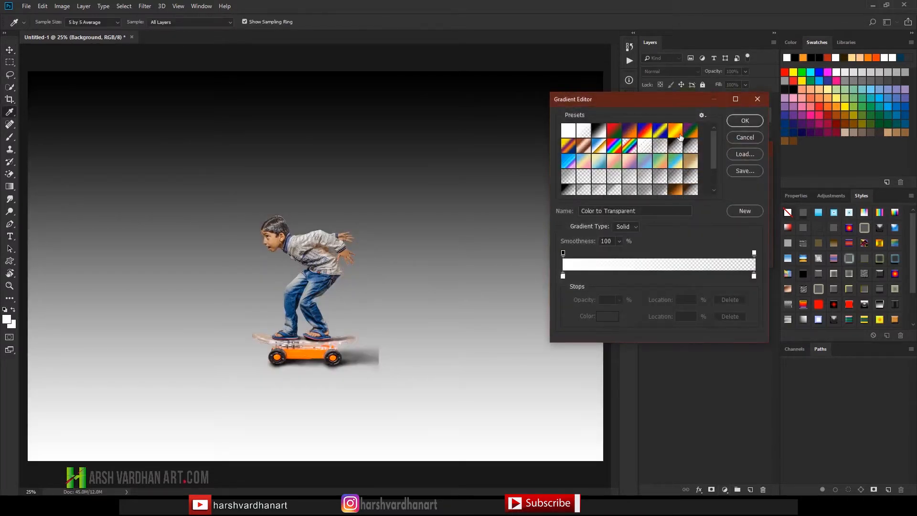
pyautogui.click(599, 135)
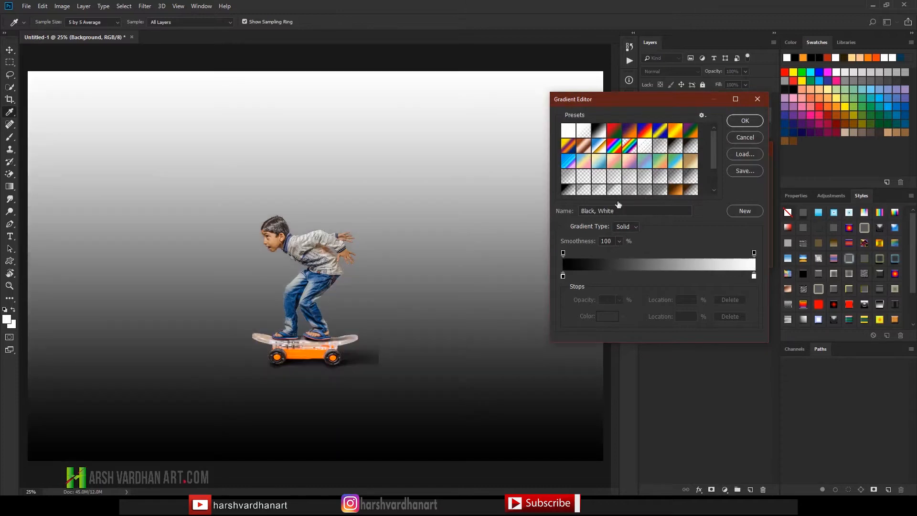
# Recolour the gradient's black stop at location 0% to orange ff6c00.
pyautogui.click(563, 276)
pyautogui.click(602, 314)
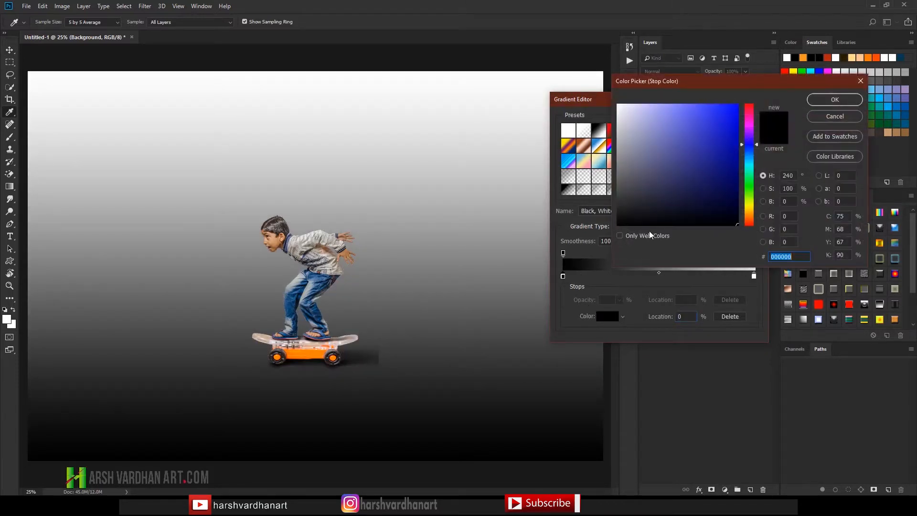
pyautogui.click(745, 221)
pyautogui.moveTo(737, 222); pyautogui.dragTo(750, 99)
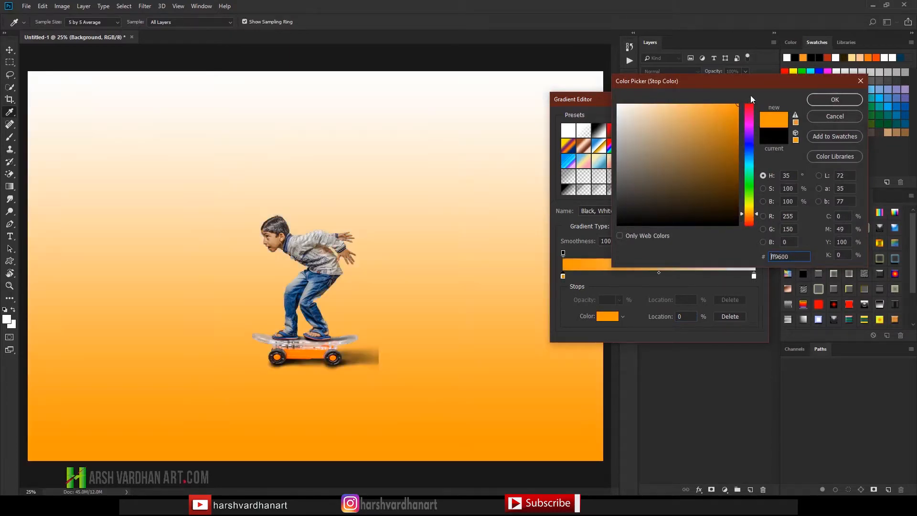
pyautogui.click(749, 221)
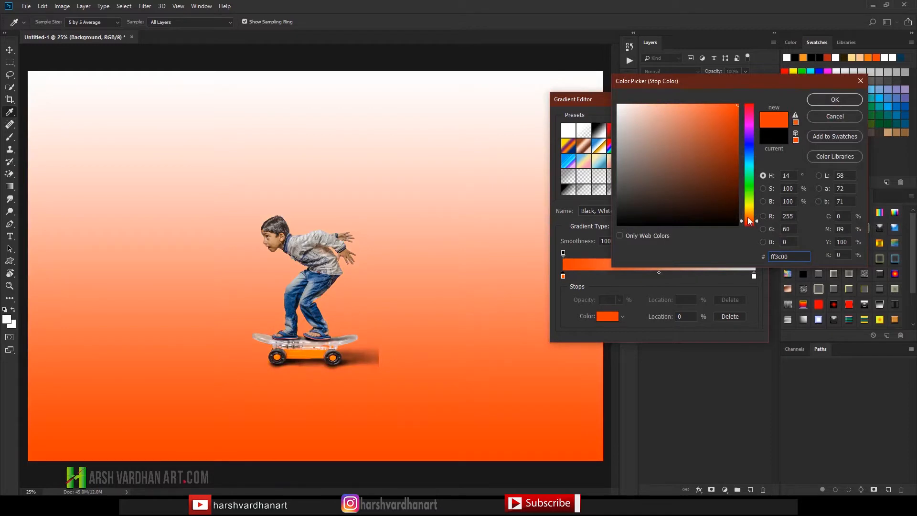
pyautogui.moveTo(749, 220); pyautogui.dragTo(750, 222)
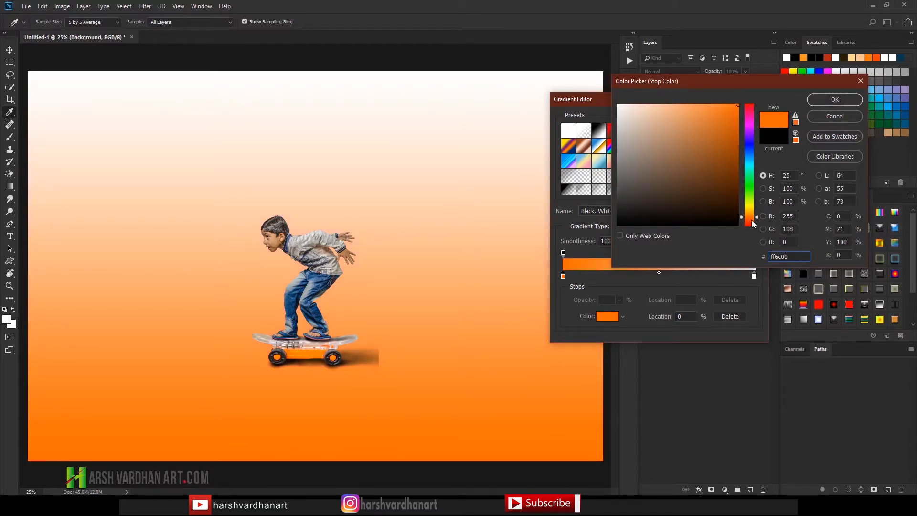
pyautogui.click(823, 102)
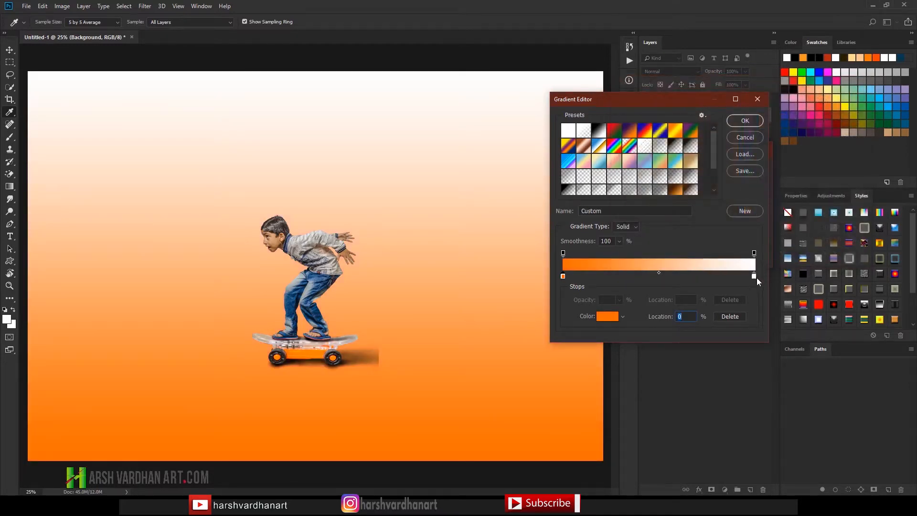
# Recolour the gradient's white stop at location 100% to yellow-orange ffb400 and store the custom gradient as a new preset.
pyautogui.click(754, 276)
pyautogui.click(614, 319)
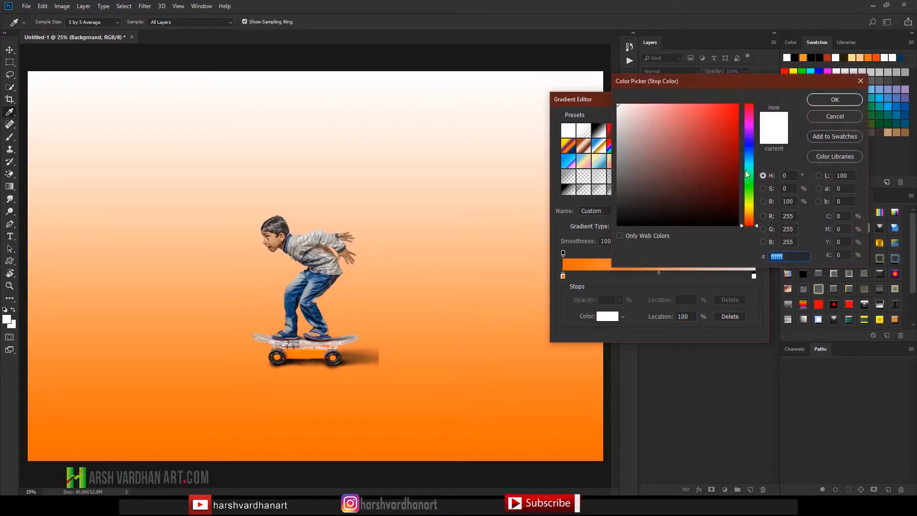
pyautogui.click(749, 209)
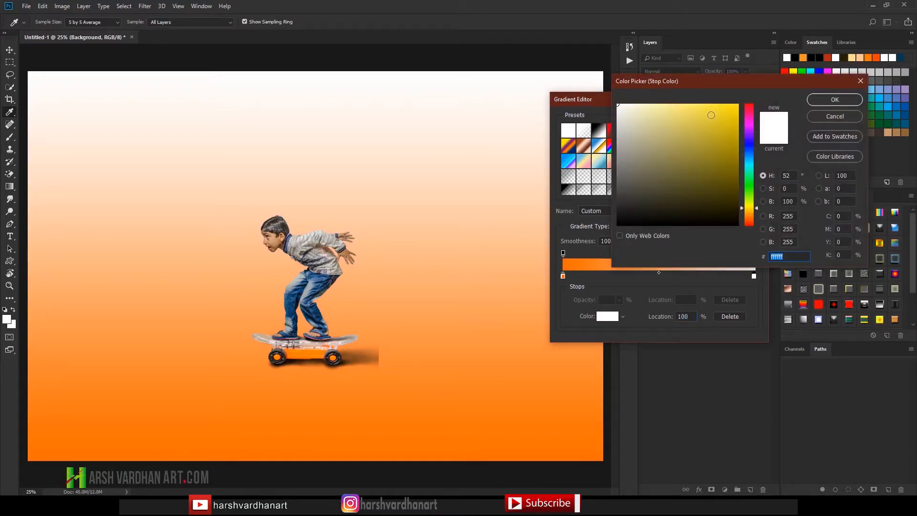
pyautogui.moveTo(734, 105); pyautogui.dragTo(761, 105)
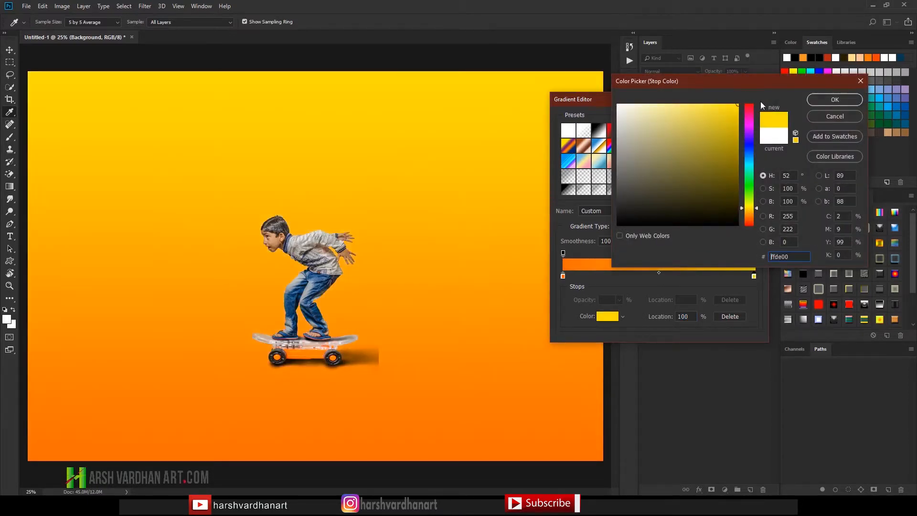
pyautogui.click(751, 211)
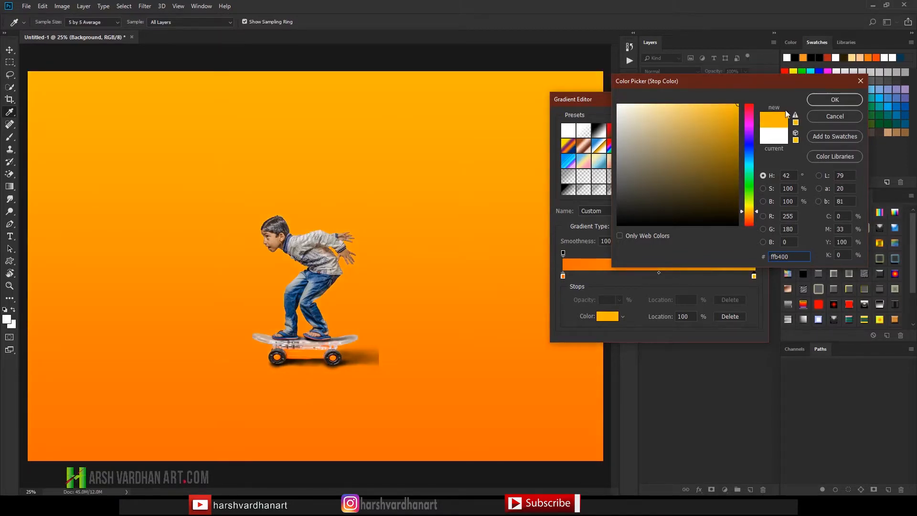
pyautogui.click(820, 101)
pyautogui.click(748, 212)
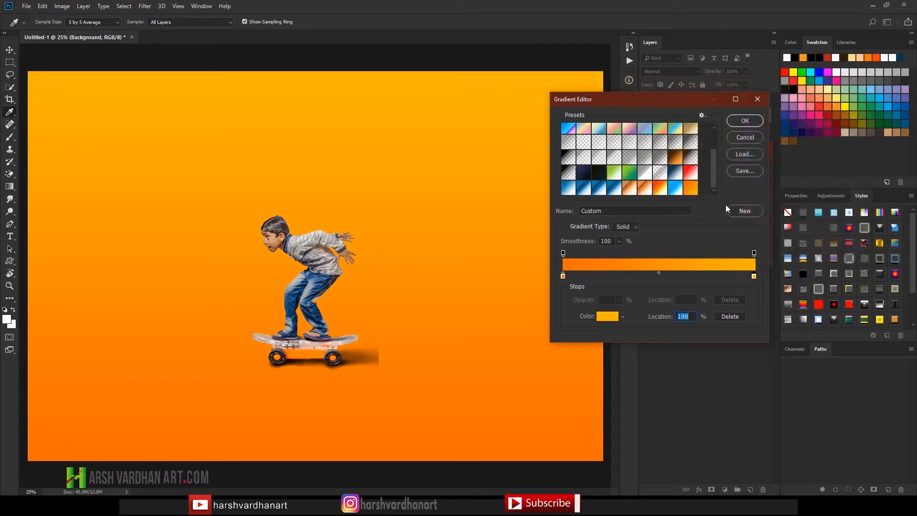
pyautogui.click(745, 121)
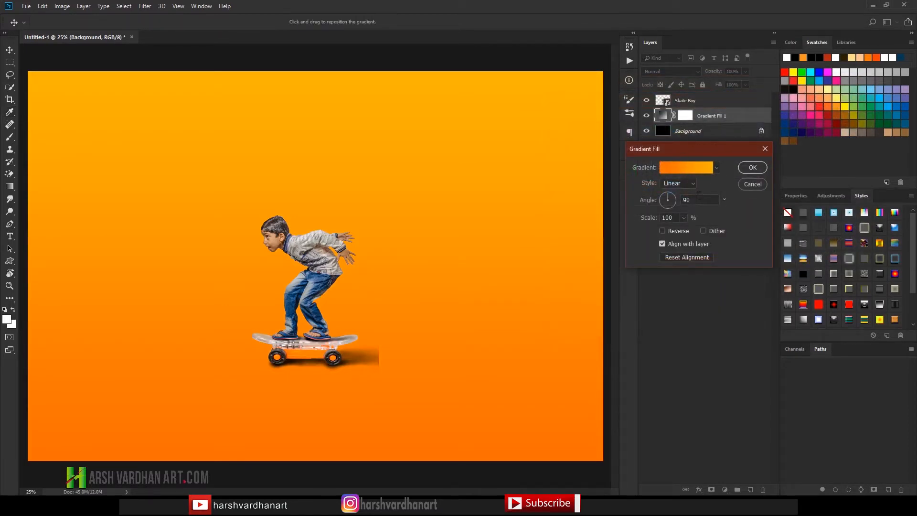
# Make the gradient fill radial and reversed, with its scale set to 275%.
pyautogui.click(682, 184)
pyautogui.click(682, 197)
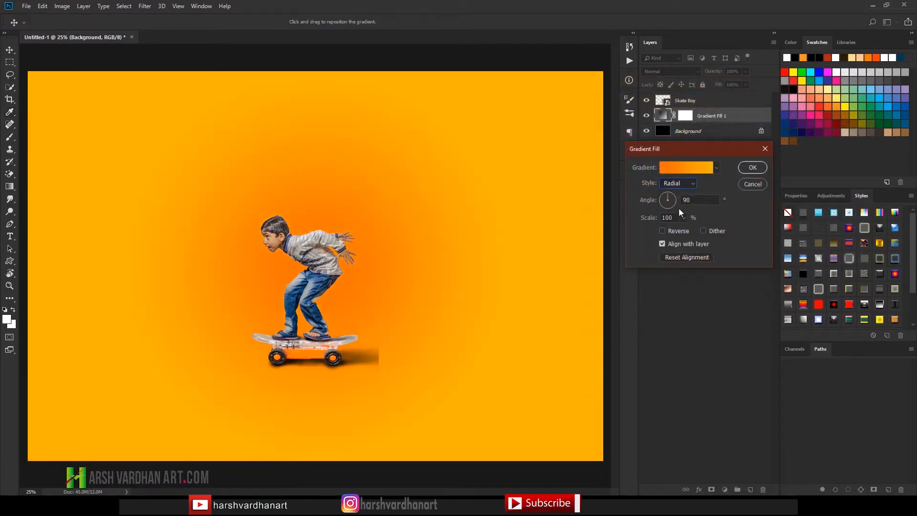
pyautogui.click(663, 232)
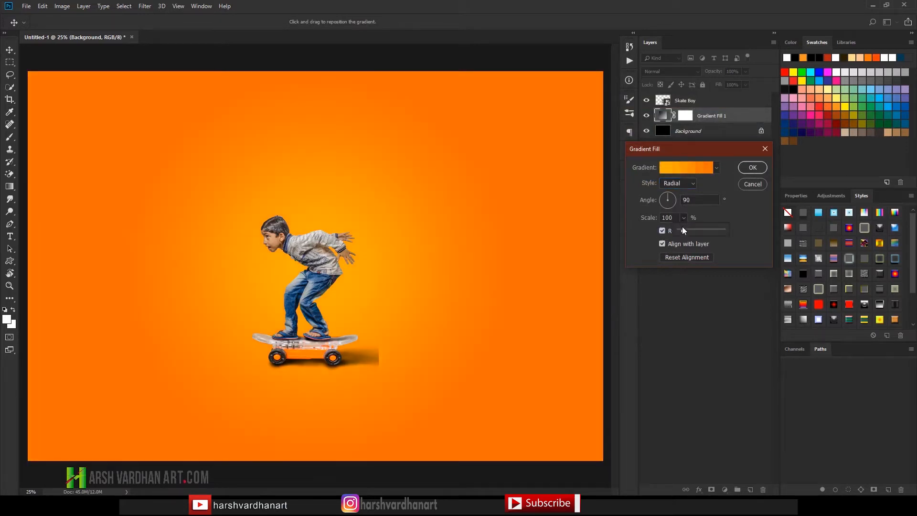
pyautogui.moveTo(688, 232); pyautogui.dragTo(691, 230)
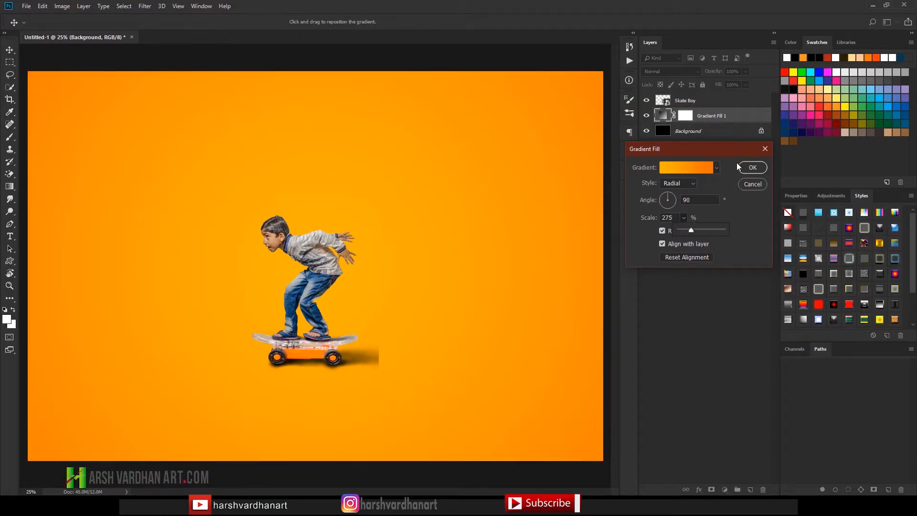
pyautogui.click(753, 168)
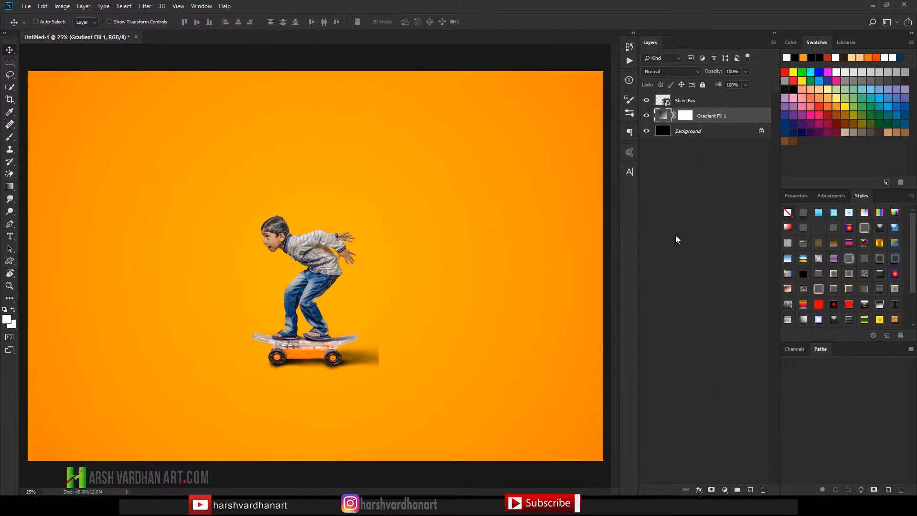
# Rasterize the Skate Boy smart object layer so its pixels can be erased.
pyautogui.click(658, 103)
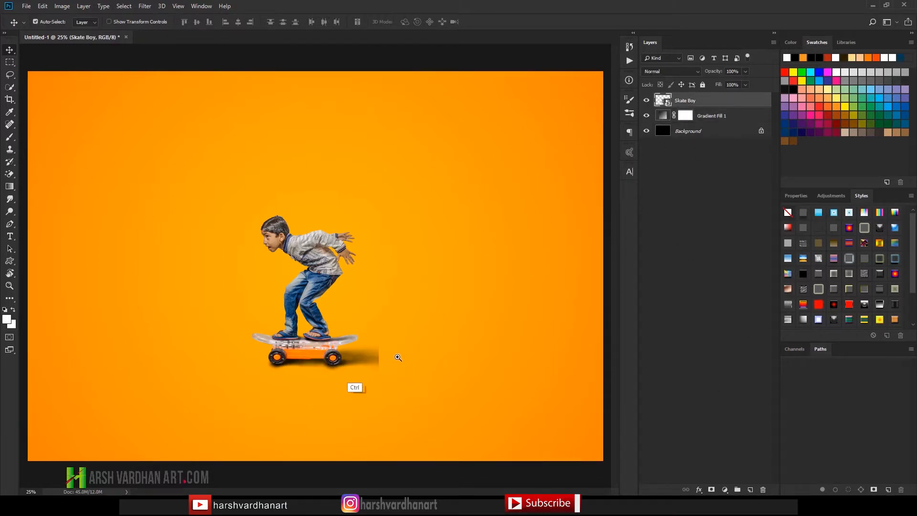
pyautogui.moveTo(337, 358); pyautogui.dragTo(445, 278)
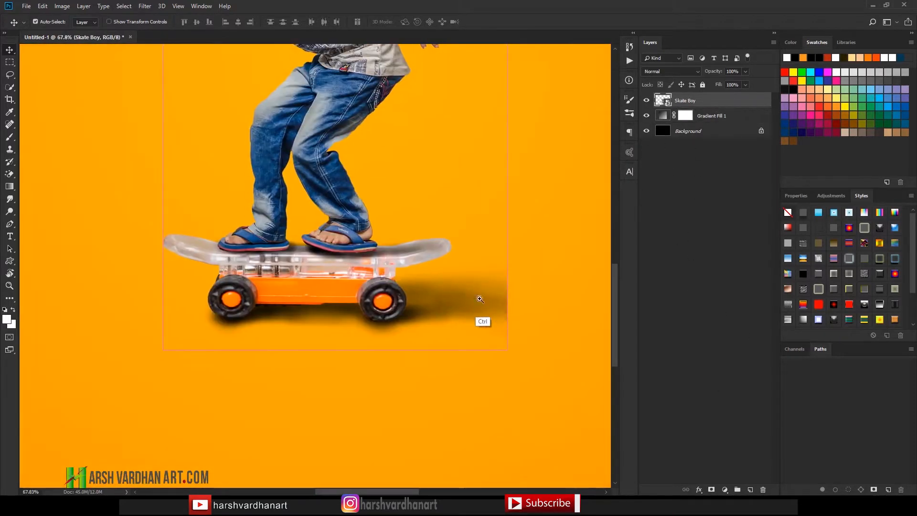
pyautogui.moveTo(502, 297); pyautogui.dragTo(422, 326)
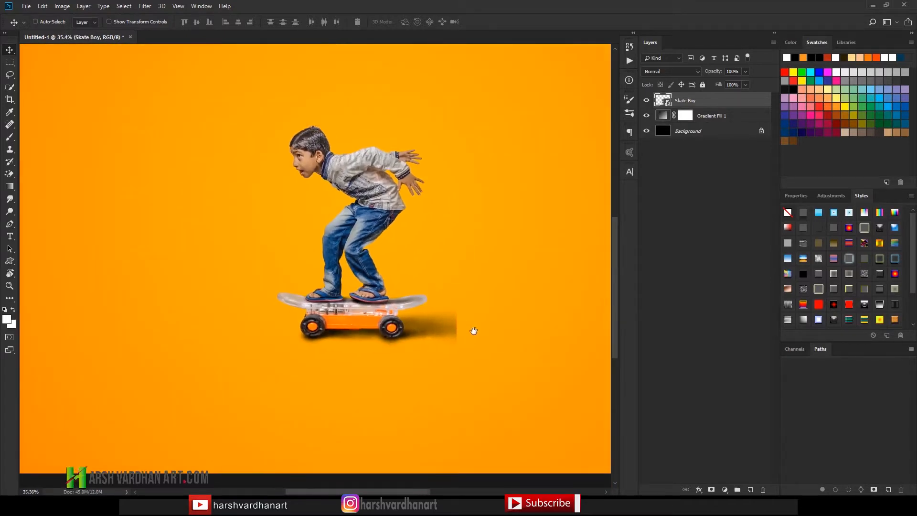
pyautogui.press('e')
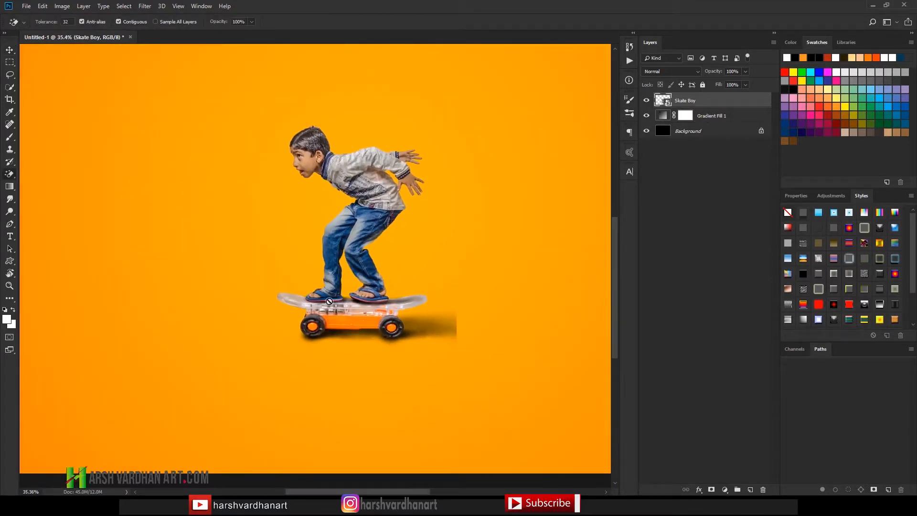
pyautogui.click(371, 309)
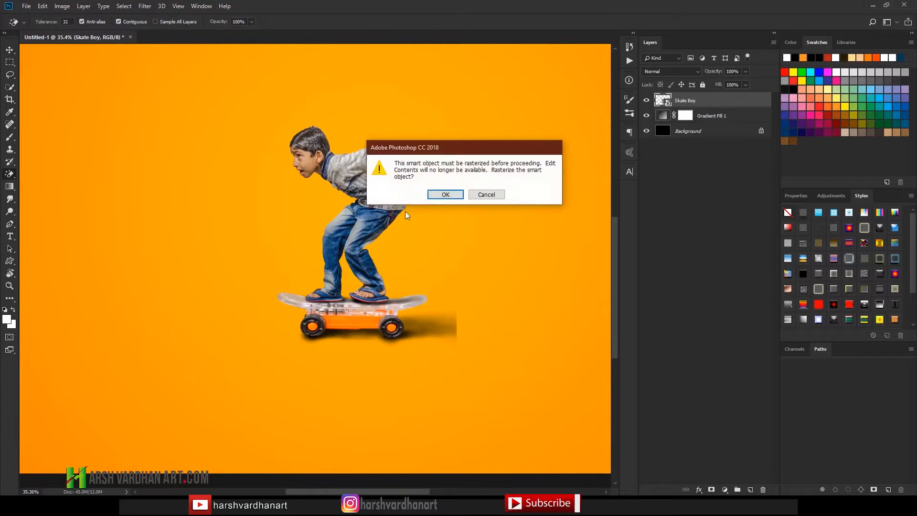
pyautogui.click(444, 194)
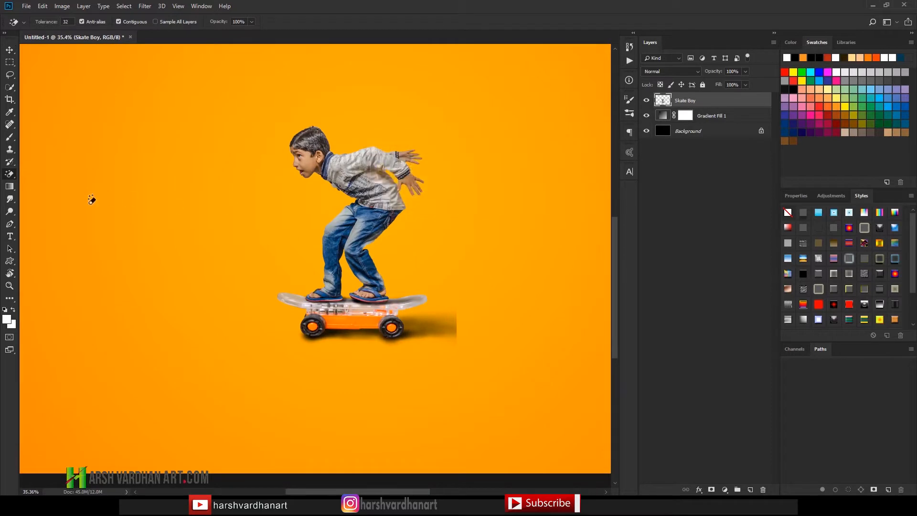
# Soften the hard cut-off end of the shadow behind the skateboard with a small soft Eraser at 20% opacity.
pyautogui.rightClick(10, 174)
pyautogui.click(36, 171)
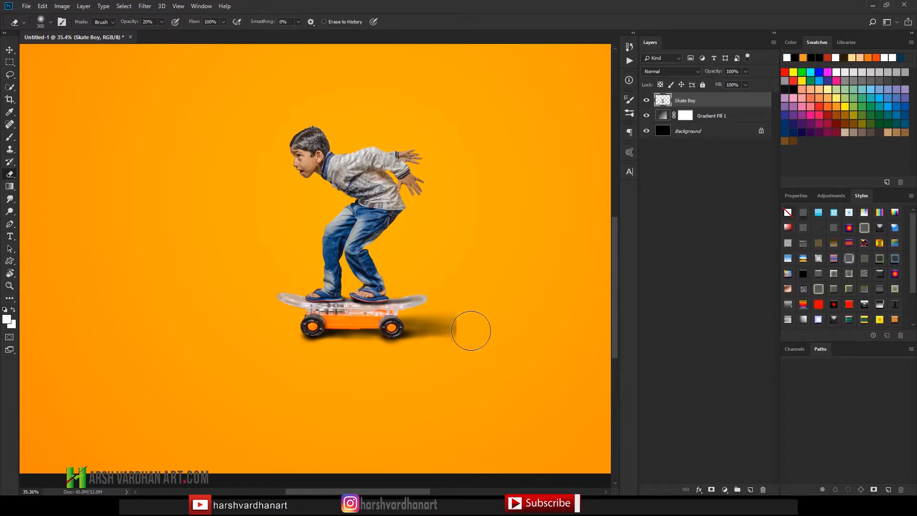
pyautogui.press('[')
pyautogui.press('[')
pyautogui.press('[')
pyautogui.press('[')
pyautogui.press('[')
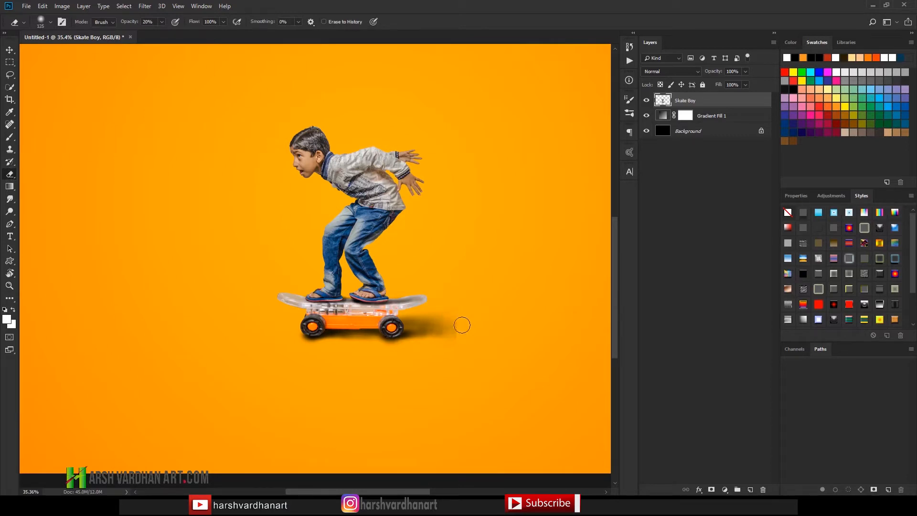
pyautogui.moveTo(462, 326)
pyautogui.mouseDown()
pyautogui.moveTo(449, 330)
pyautogui.moveTo(462, 315)
pyautogui.mouseUp()
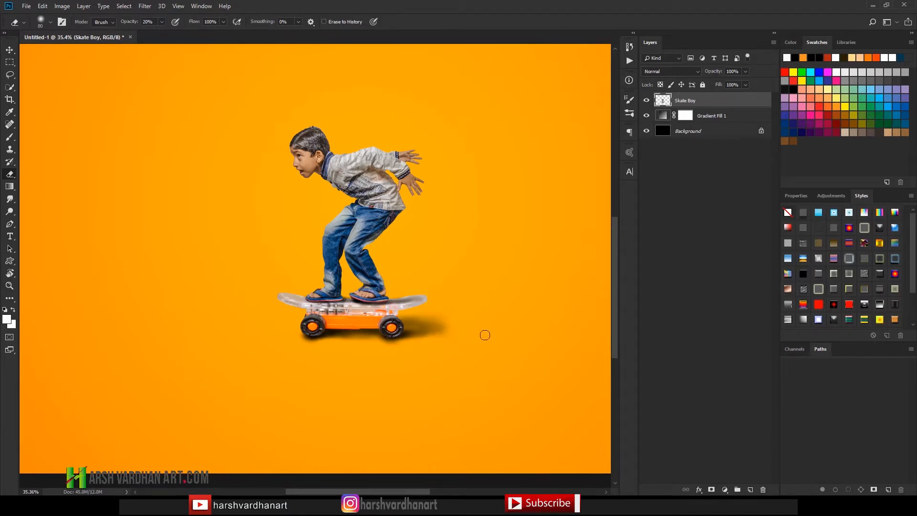
pyautogui.press(']')
pyautogui.press(']')
# Move the Skate Boy layer slightly to the right along a straight horizontal line.
pyautogui.keyDown('ctrl'); pyautogui.moveTo(500, 230); pyautogui.dragTo(466, 233); pyautogui.keyUp('ctrl')
pyautogui.keyDown('ctrl'); pyautogui.moveTo(411, 258); pyautogui.dragTo(344, 270); pyautogui.keyUp('ctrl')
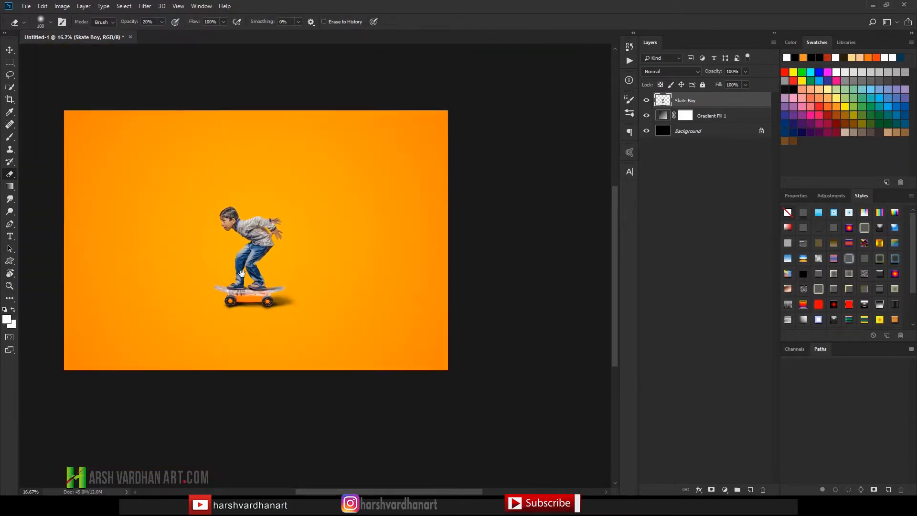
pyautogui.moveTo(242, 274); pyautogui.dragTo(284, 274)
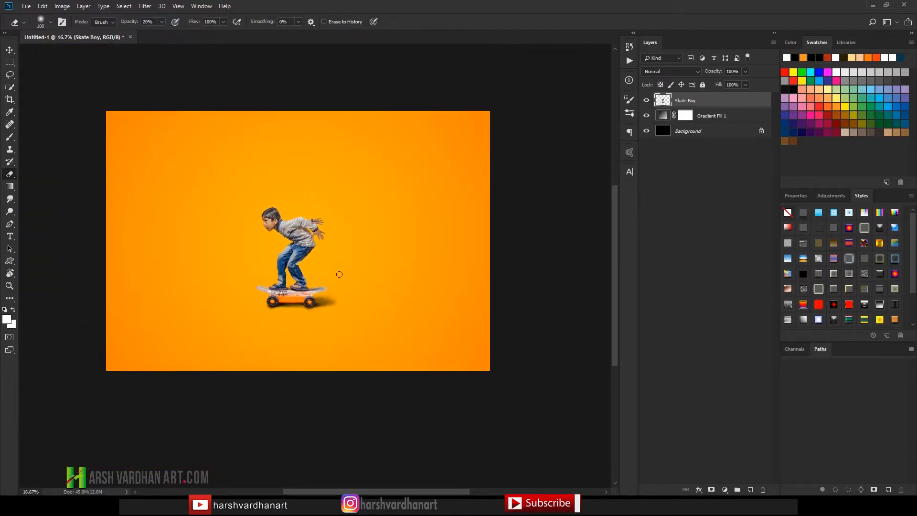
pyautogui.press('v')
pyautogui.keyDown('shift'); pyautogui.moveTo(289, 274); pyautogui.dragTo(301, 233); pyautogui.keyUp('shift')
pyautogui.keyDown('ctrl'); pyautogui.moveTo(293, 281); pyautogui.dragTo(356, 298); pyautogui.keyUp('ctrl')
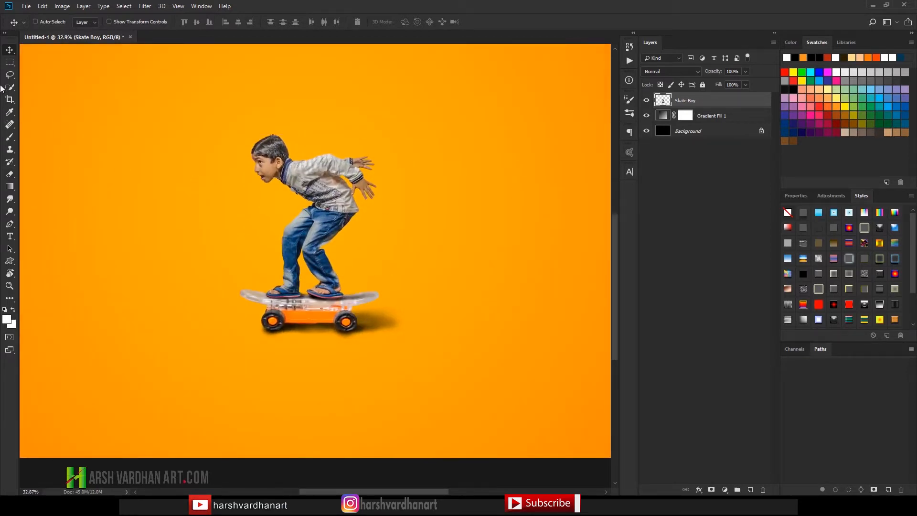
# Copy a thin full-height vertical strip of the boy's head to a new layer and place it in front of his face.
pyautogui.click(10, 63)
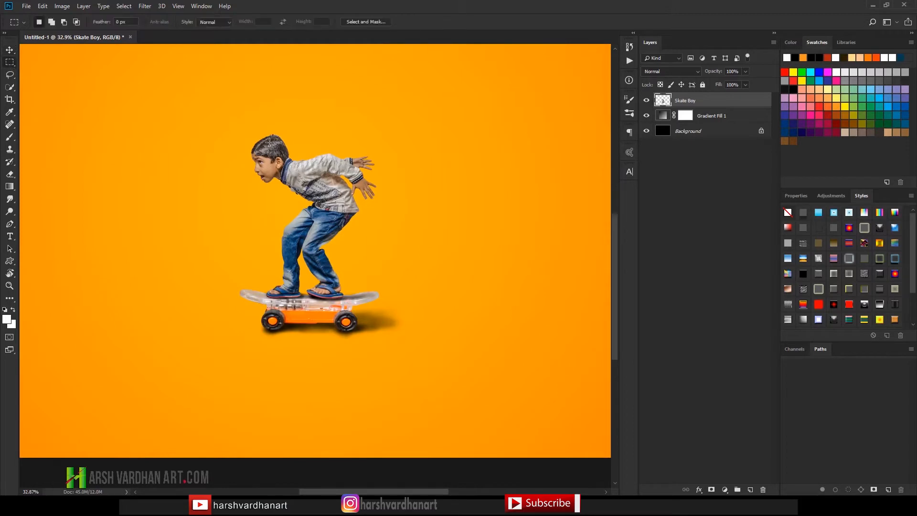
pyautogui.moveTo(265, 136); pyautogui.dragTo(310, 217)
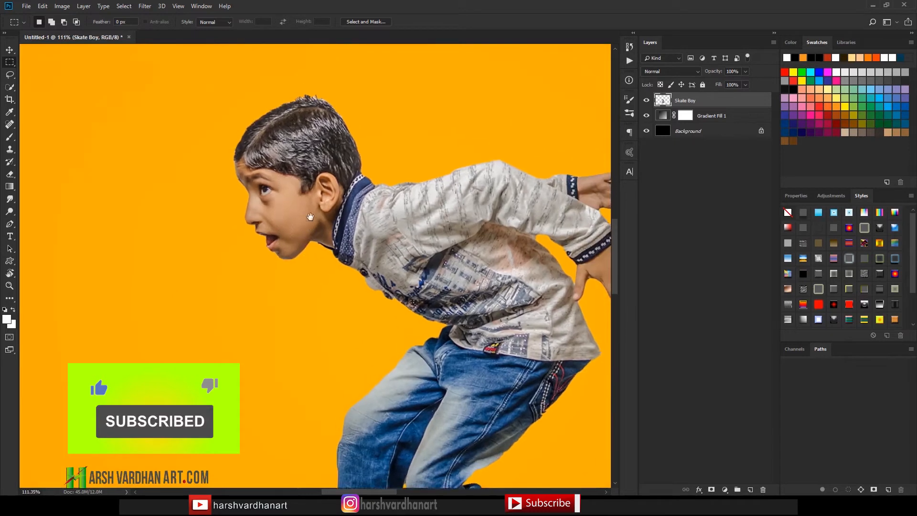
pyautogui.keyDown('alt'); pyautogui.moveTo(289, 98); pyautogui.dragTo(297, 276); pyautogui.keyUp('alt')
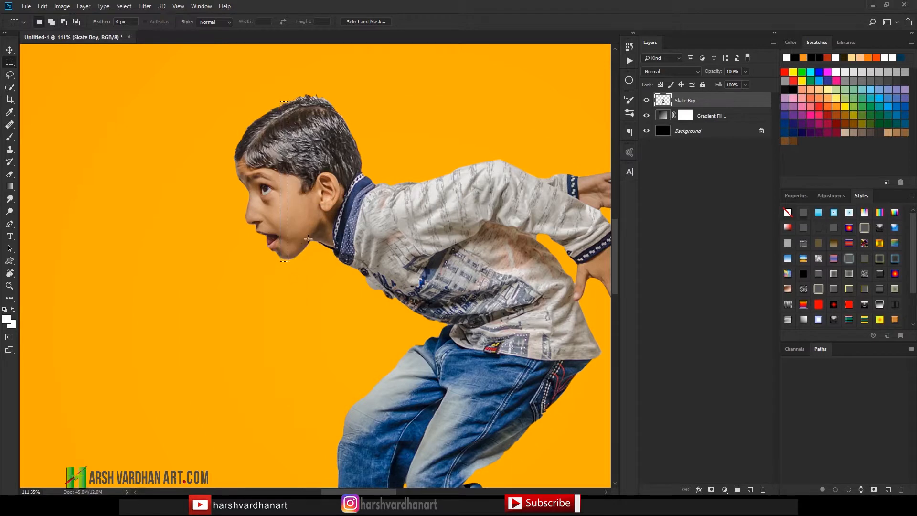
pyautogui.hotkey('ctrl', 'j')
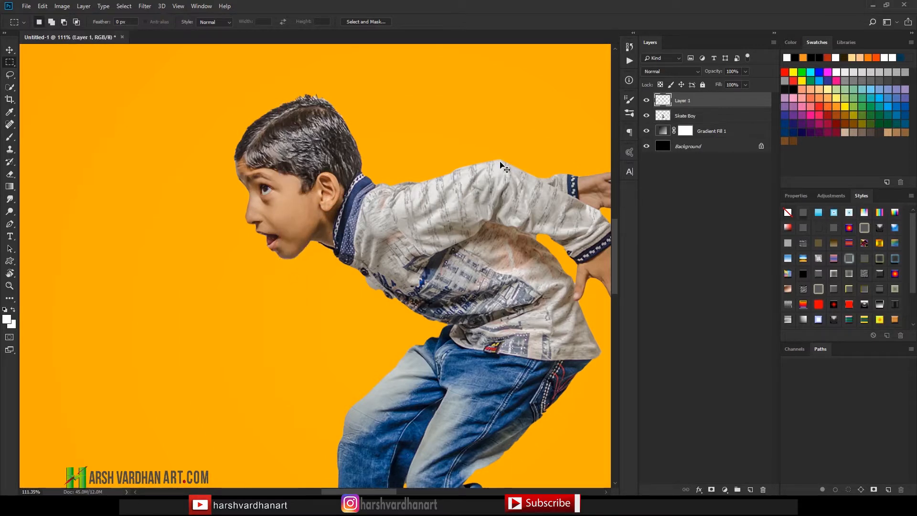
pyautogui.press('v')
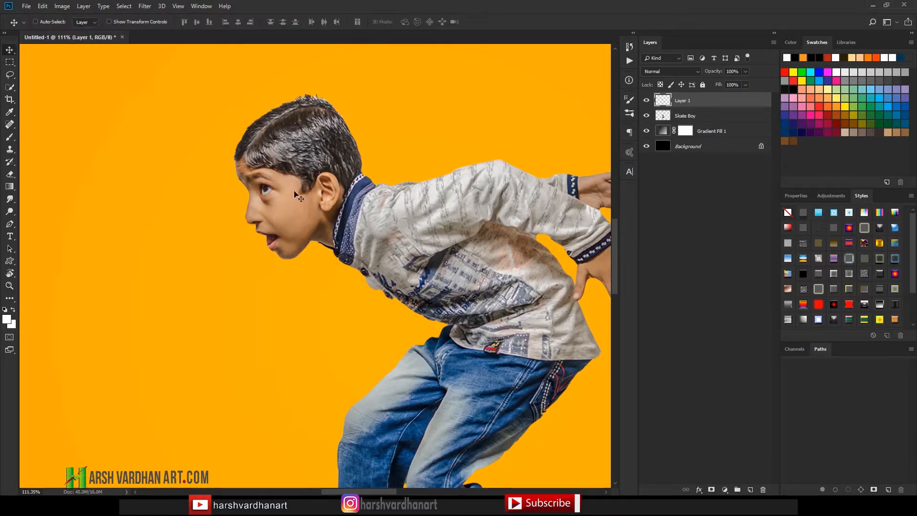
pyautogui.moveTo(316, 184); pyautogui.dragTo(211, 185)
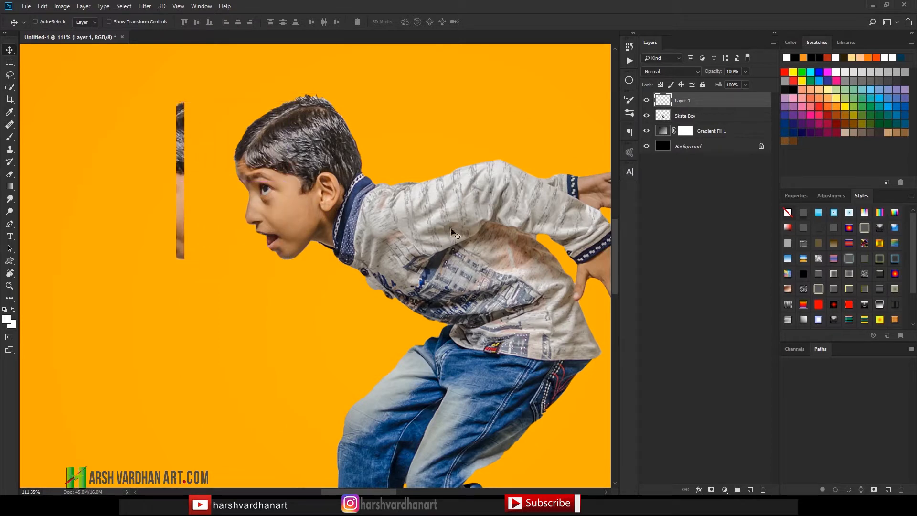
# Copy a thin horizontal strip across the shirt from the Skate Boy layer to a new layer and place it below the head strip.
pyautogui.hotkey('ctrl', 'alt')
pyautogui.keyDown('ctrl'); pyautogui.keyDown('alt'); pyautogui.click(356, 231); pyautogui.keyUp('alt'); pyautogui.keyUp('ctrl')
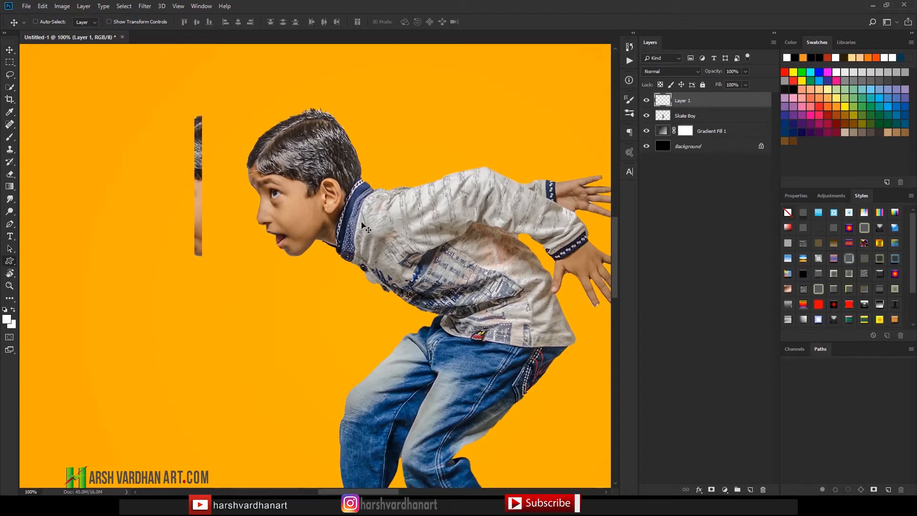
pyautogui.press('u')
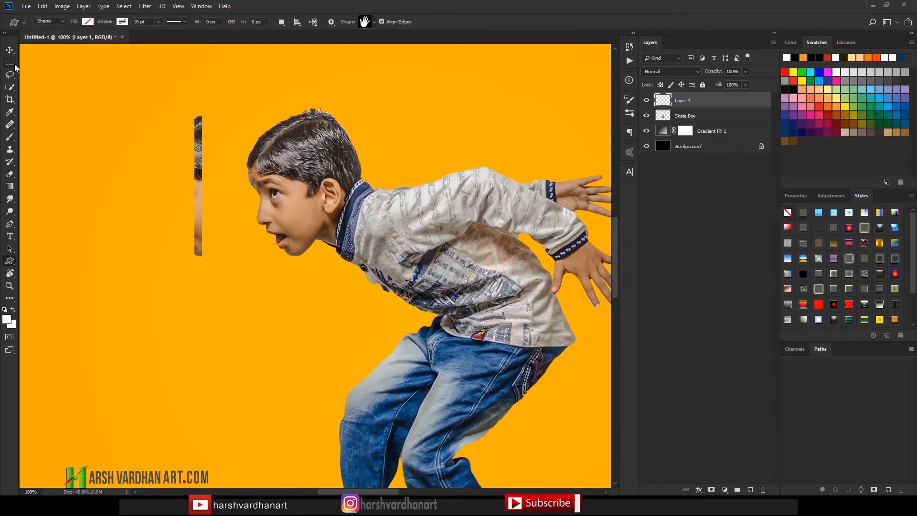
pyautogui.click(11, 62)
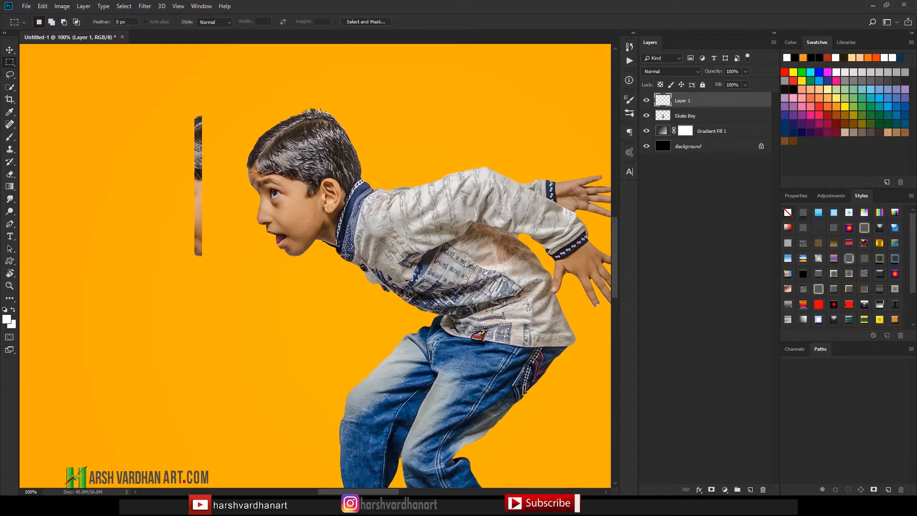
pyautogui.moveTo(345, 247); pyautogui.dragTo(532, 249)
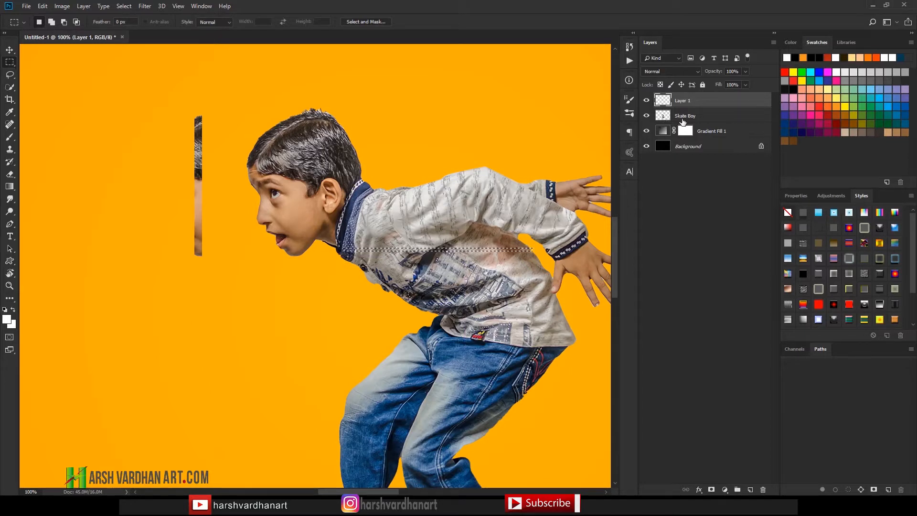
pyautogui.click(683, 119)
pyautogui.hotkey('ctrl', 'j')
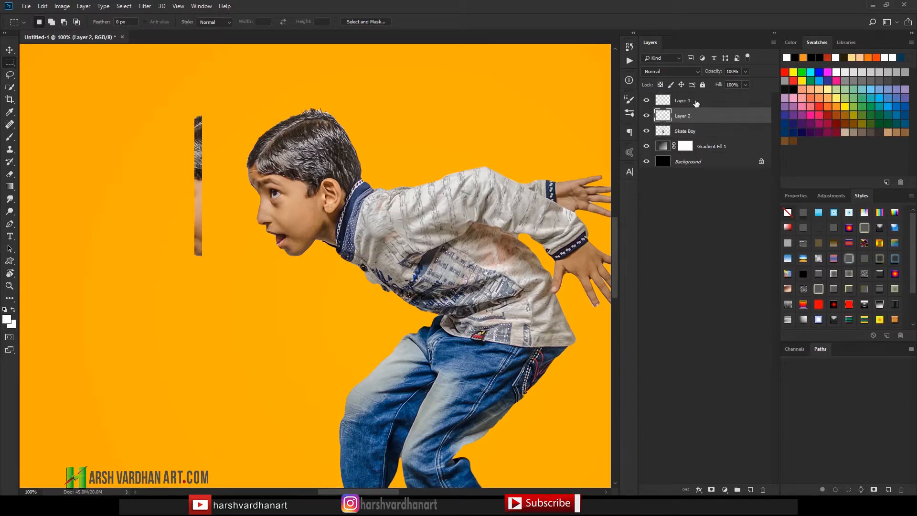
pyautogui.press('v')
pyautogui.moveTo(399, 251); pyautogui.dragTo(228, 298)
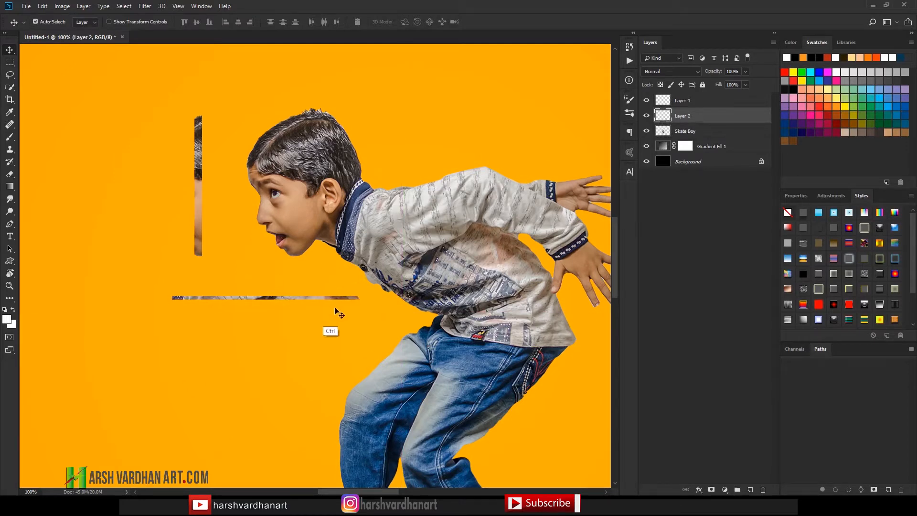
# Rotate the shirt strip 90°, widen it to match the head strip and join it to that strip's lower end.
pyautogui.hotkey('ctrl', 't')
pyautogui.moveTo(373, 312); pyautogui.dragTo(280, 298)
pyautogui.moveTo(277, 298); pyautogui.dragTo(201, 321)
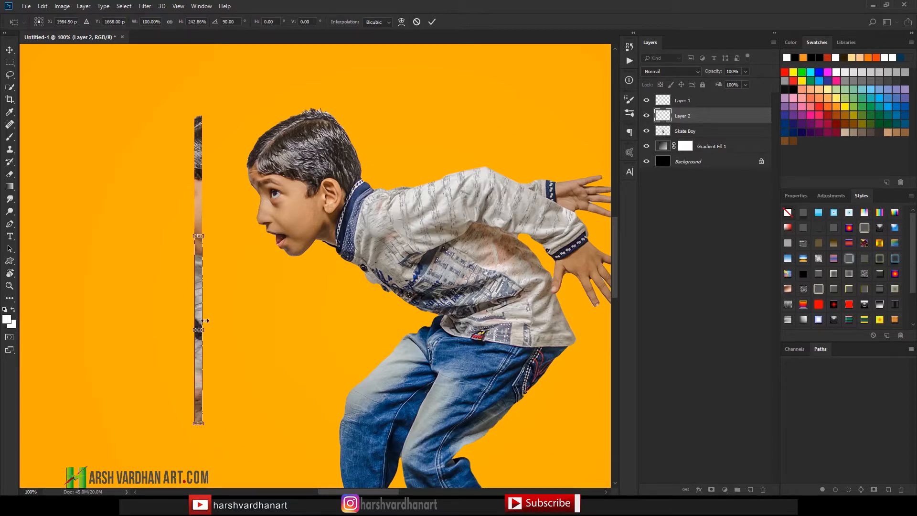
pyautogui.press('Return')
# Copy a thin vertical strip of the jeans and skateboard from the Skate Boy layer to a new layer, placing it below the shirt strip.
pyautogui.moveTo(481, 233); pyautogui.dragTo(340, 192)
pyautogui.click(663, 132)
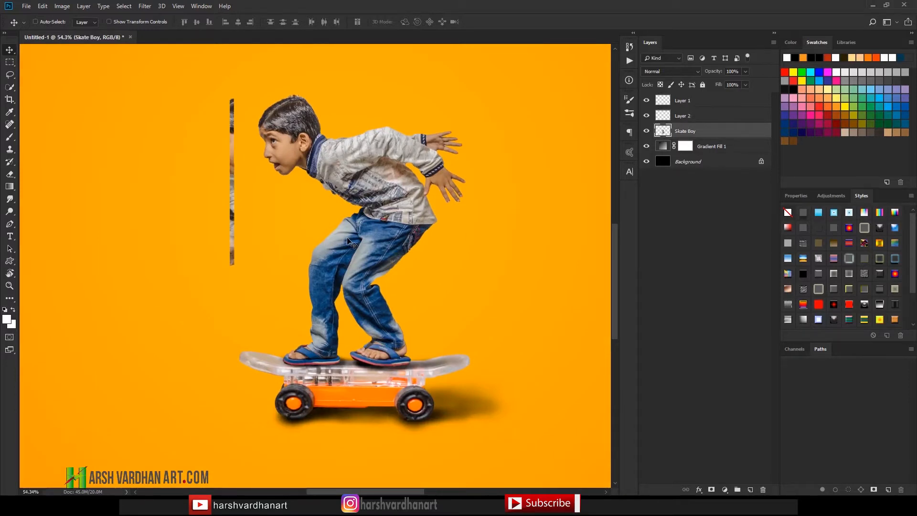
pyautogui.press('m')
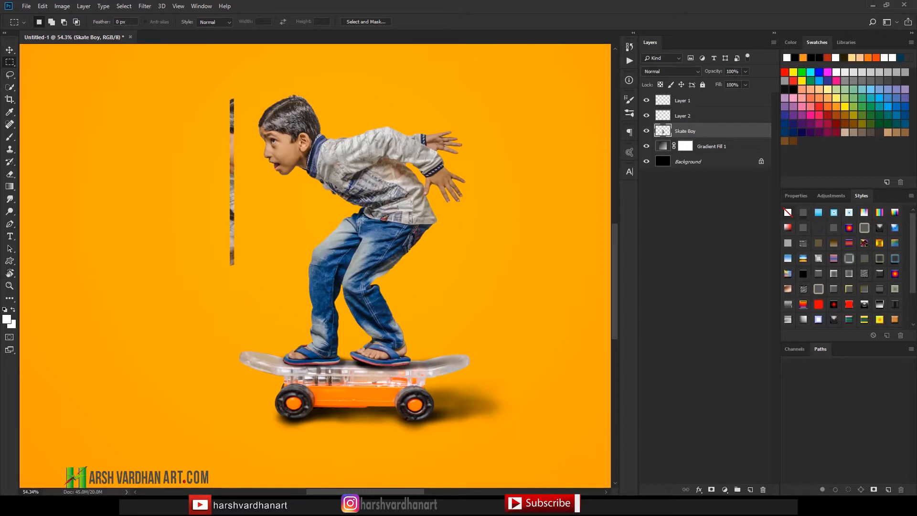
pyautogui.moveTo(362, 218); pyautogui.dragTo(365, 407)
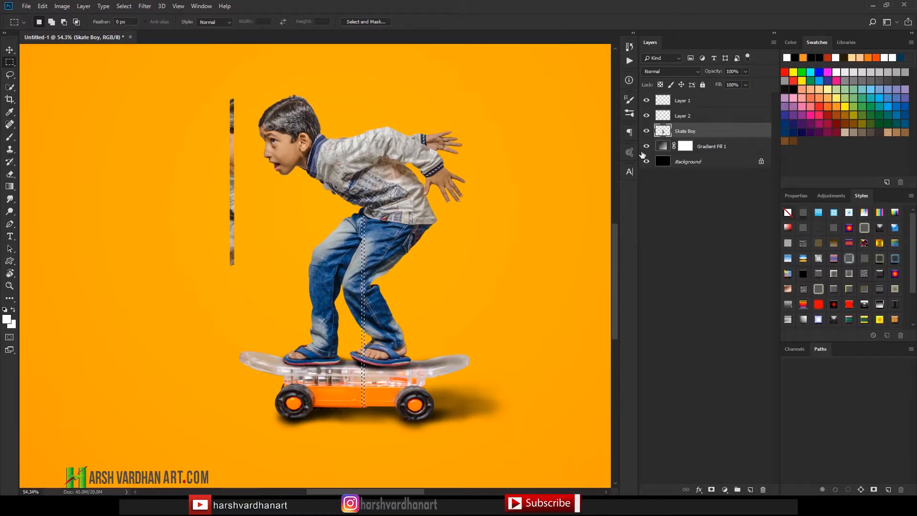
pyautogui.hotkey('ctrl', 'j')
pyautogui.press('v')
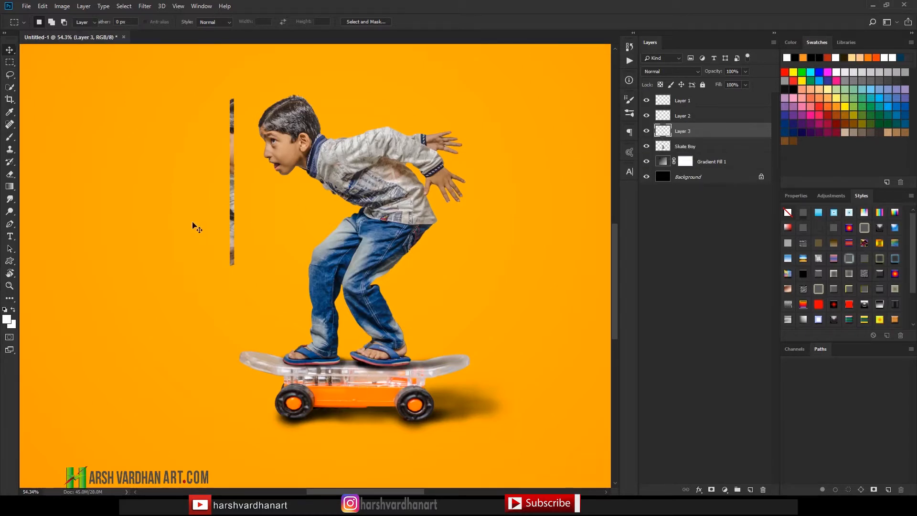
pyautogui.moveTo(361, 325); pyautogui.dragTo(233, 355)
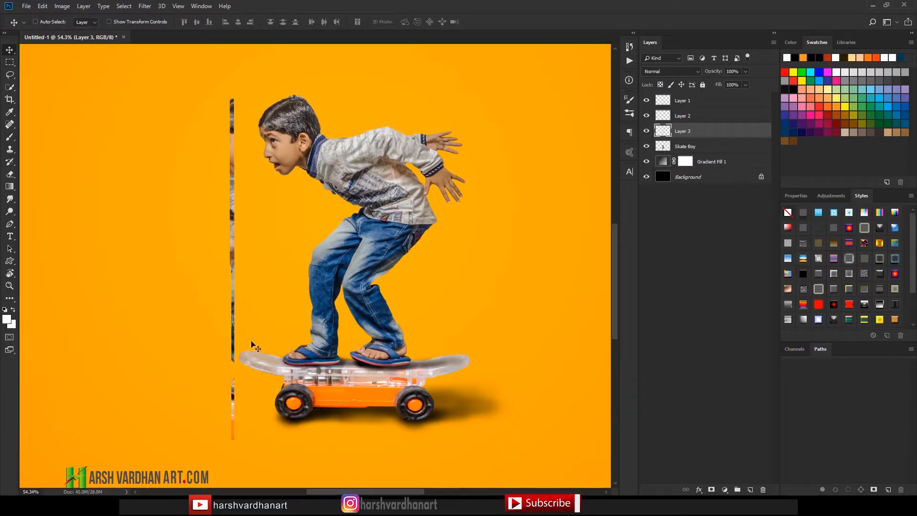
# Merge the three strip layers, Layer 1, Layer 2 and Layer 3, into one layer.
pyautogui.hotkey('ctrl', 'space')
pyautogui.moveTo(231, 309); pyautogui.dragTo(264, 329)
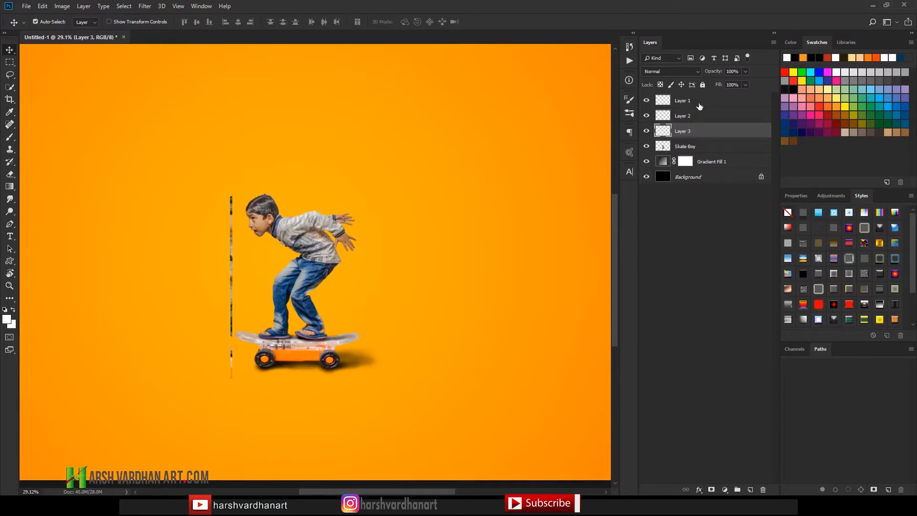
pyautogui.click(698, 103)
pyautogui.keyDown('shift'); pyautogui.click(701, 133); pyautogui.keyUp('shift')
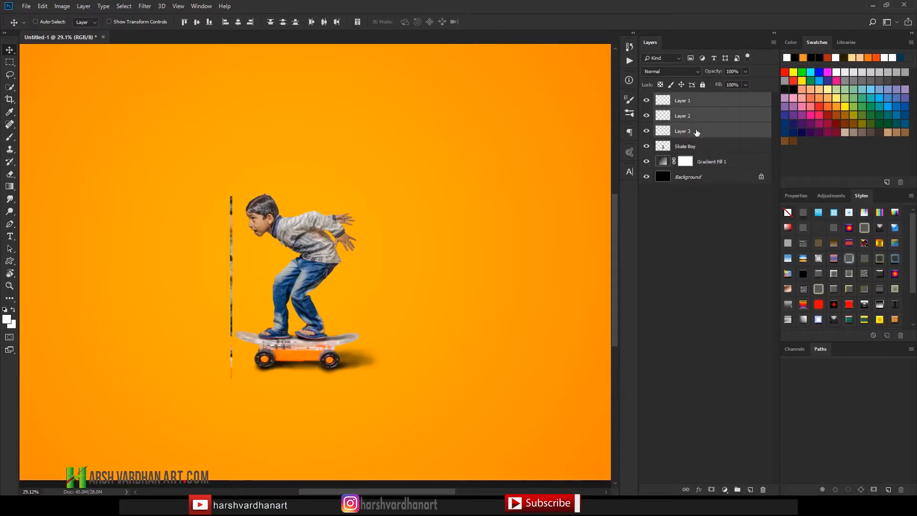
pyautogui.hotkey('ctrl', 'e')
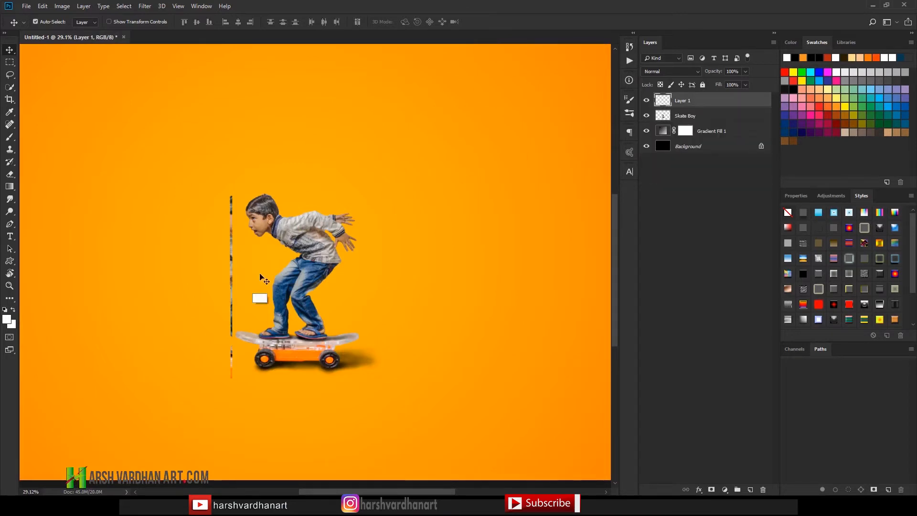
# Stretch the merged strip far to the right into horizontal colour streaks and place its layer beneath Skate Boy.
pyautogui.hotkey('ctrl', 't')
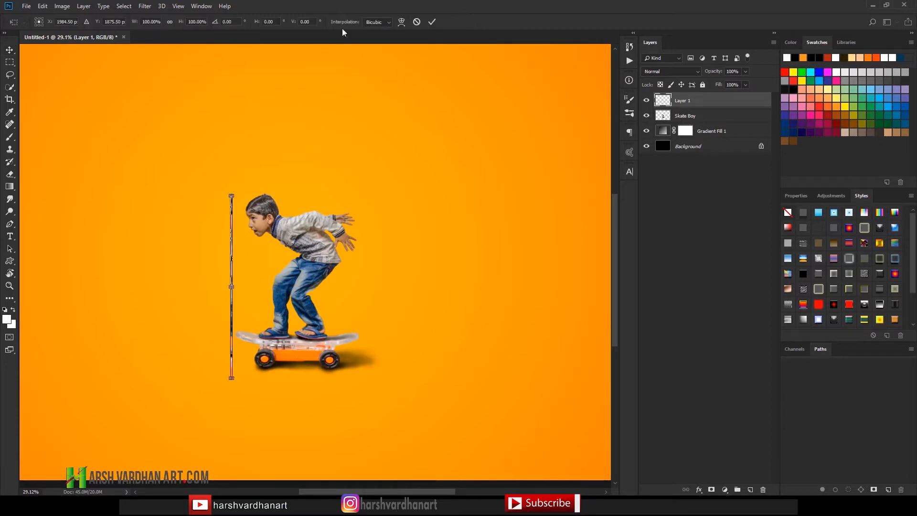
pyautogui.moveTo(233, 286); pyautogui.dragTo(575, 286)
pyautogui.press('Return')
pyautogui.moveTo(452, 265)
pyautogui.mouseDown()
pyautogui.moveTo(388, 221)
pyautogui.moveTo(362, 292)
pyautogui.moveTo(430, 292)
pyautogui.mouseUp()
pyautogui.hotkey('ctrl', '[')
pyautogui.moveTo(386, 274); pyautogui.dragTo(373, 264)
# Widen the streak layer further to the right so the streaks extend well behind the boy.
pyautogui.hotkey('ctrl', 't')
pyautogui.moveTo(548, 286); pyautogui.dragTo(649, 286)
pyautogui.moveTo(483, 289); pyautogui.dragTo(442, 282)
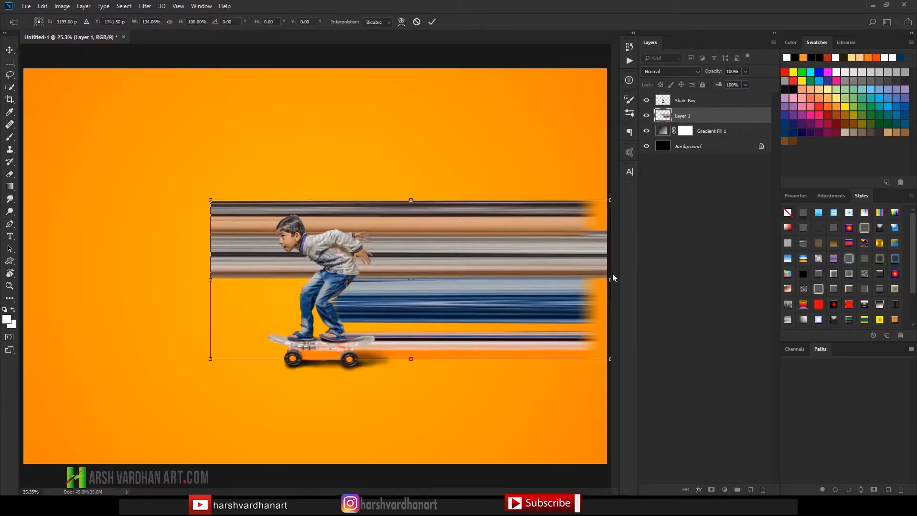
pyautogui.moveTo(610, 279); pyautogui.dragTo(690, 279)
pyautogui.scroll(-5, 540, 276)
pyautogui.moveTo(541, 277); pyautogui.dragTo(492, 276)
pyautogui.press('Return')
# Add a layer mask to Layer 1 that hides the streaks inside the Skate Boy outline.
pyautogui.click(710, 489)
pyautogui.scroll(6, 321, 272)
pyautogui.keyDown('ctrl'); pyautogui.click(662, 101); pyautogui.keyUp('ctrl')
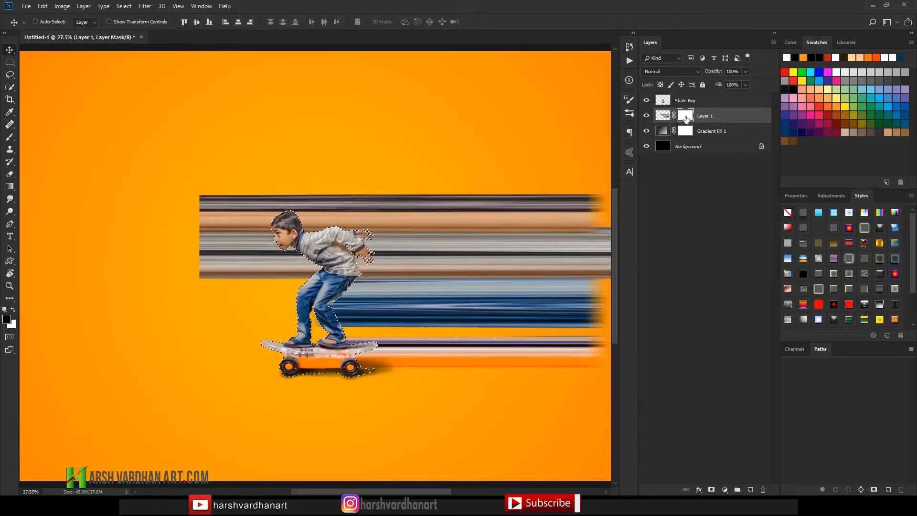
pyautogui.moveTo(685, 120); pyautogui.dragTo(762, 489)
pyautogui.keyDown('ctrl'); pyautogui.click(665, 101); pyautogui.keyUp('ctrl')
pyautogui.click(710, 489)
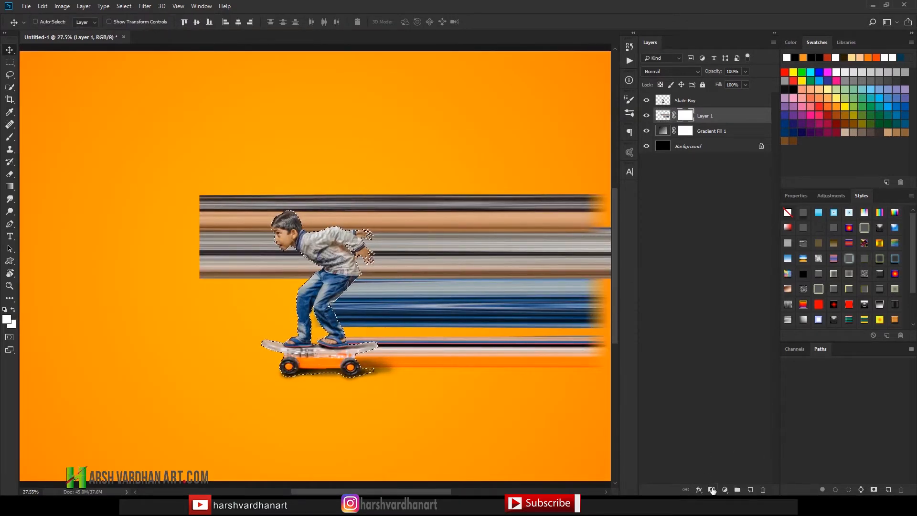
# Invert the selection and mask out the streaks in front of the boy with the Soft Round Pressure Opacity brush at 100% opacity.
pyautogui.press('b')
pyautogui.rightClick(351, 236)
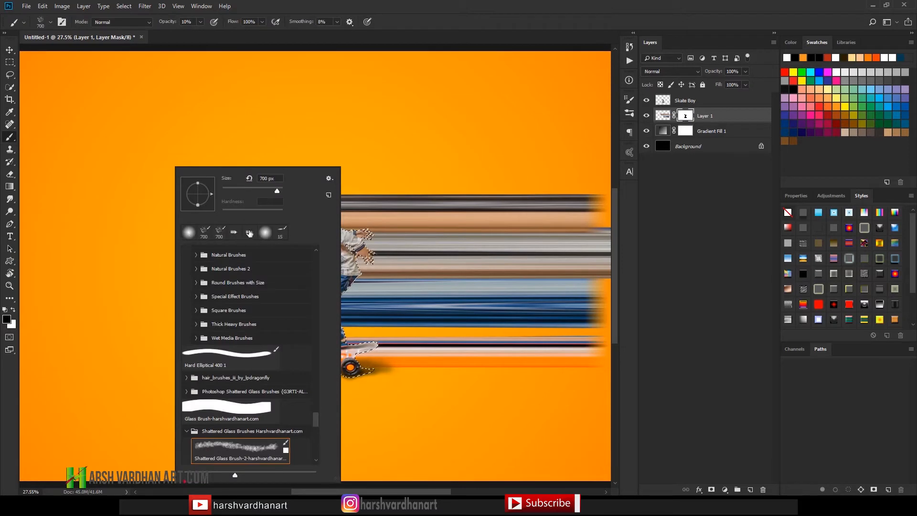
pyautogui.click(265, 232)
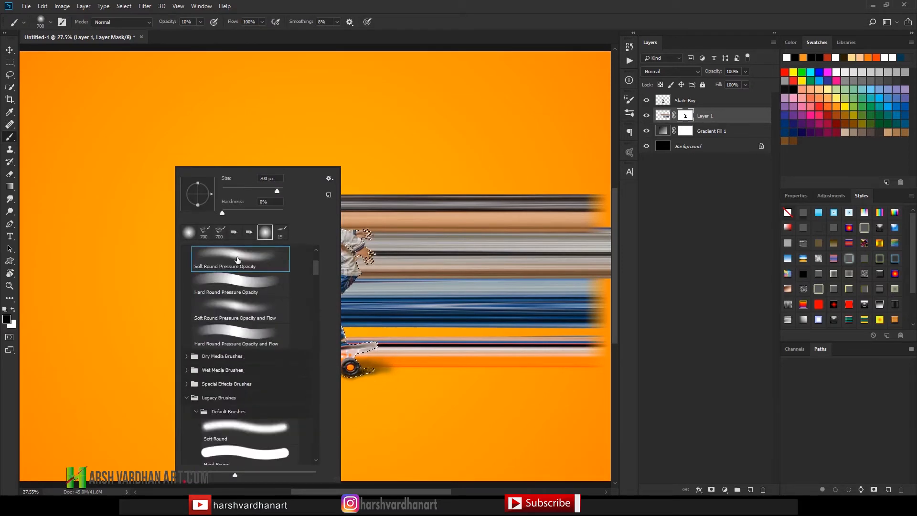
pyautogui.click(428, 13)
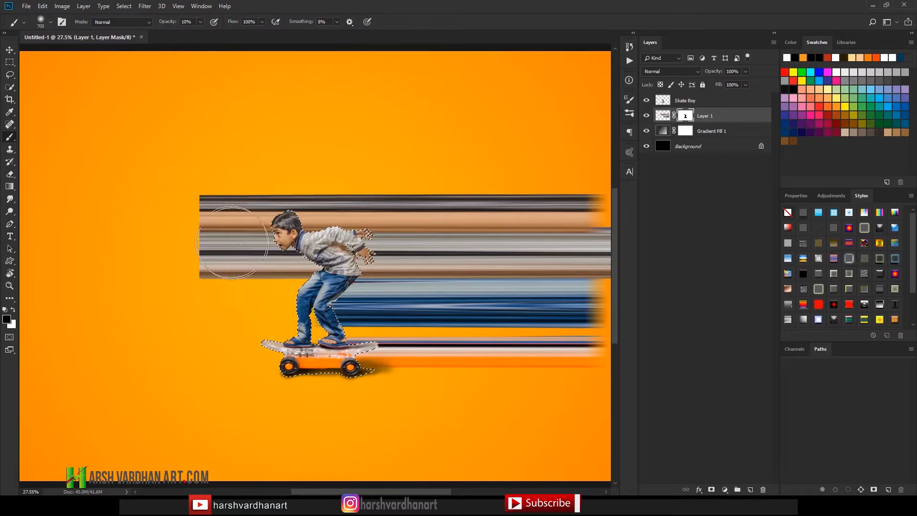
pyautogui.click(124, 6)
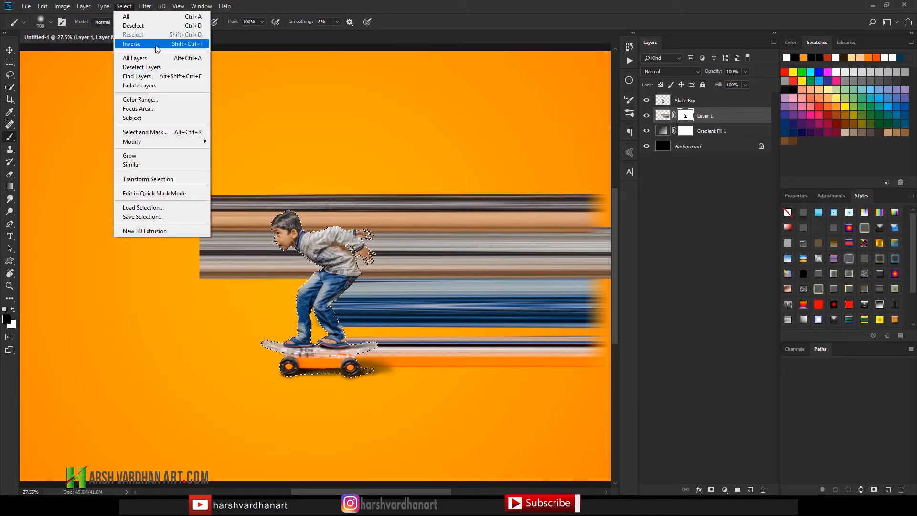
pyautogui.click(140, 43)
pyautogui.moveTo(272, 232)
pyautogui.mouseDown()
pyautogui.moveTo(246, 217)
pyautogui.moveTo(215, 246)
pyautogui.moveTo(217, 200)
pyautogui.moveTo(266, 217)
pyautogui.moveTo(223, 224)
pyautogui.moveTo(229, 280)
pyautogui.moveTo(237, 278)
pyautogui.moveTo(218, 212)
pyautogui.moveTo(216, 235)
pyautogui.moveTo(225, 246)
pyautogui.moveTo(249, 237)
pyautogui.mouseUp()
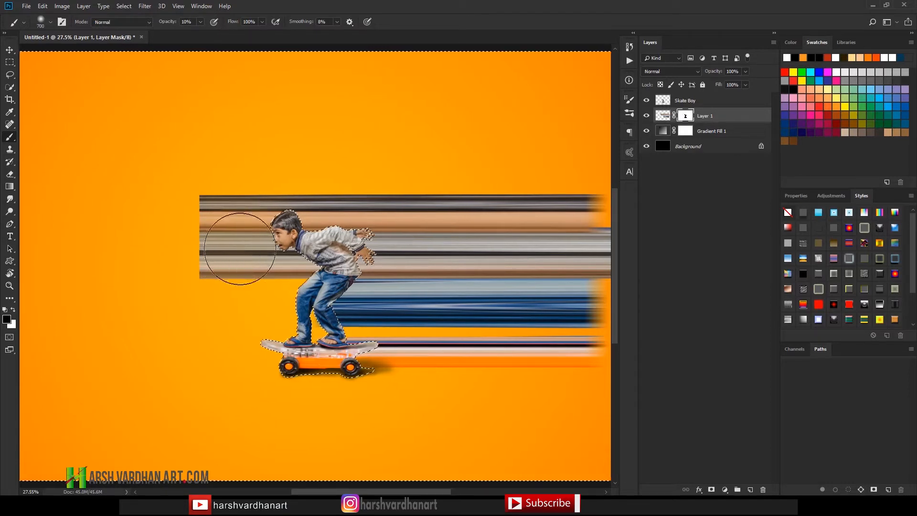
pyautogui.press('0')
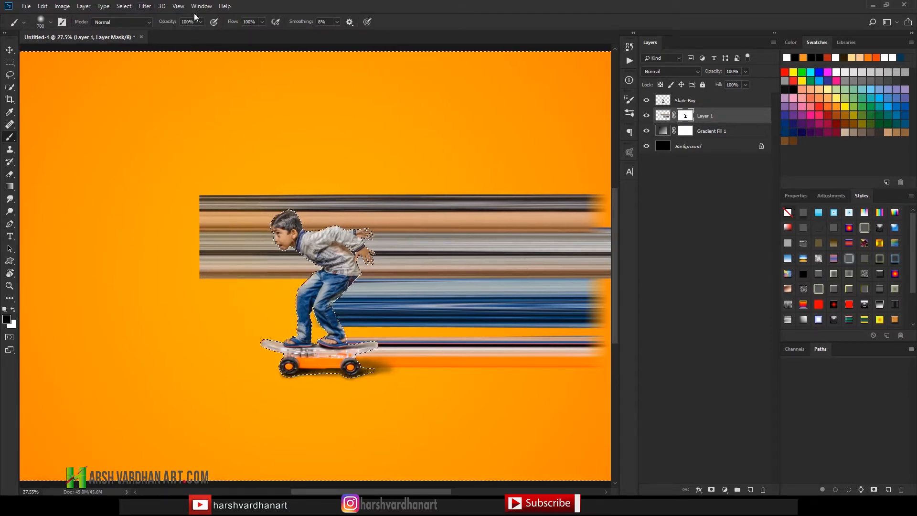
pyautogui.moveTo(218, 256)
pyautogui.mouseDown()
pyautogui.moveTo(226, 239)
pyautogui.moveTo(199, 207)
pyautogui.mouseUp()
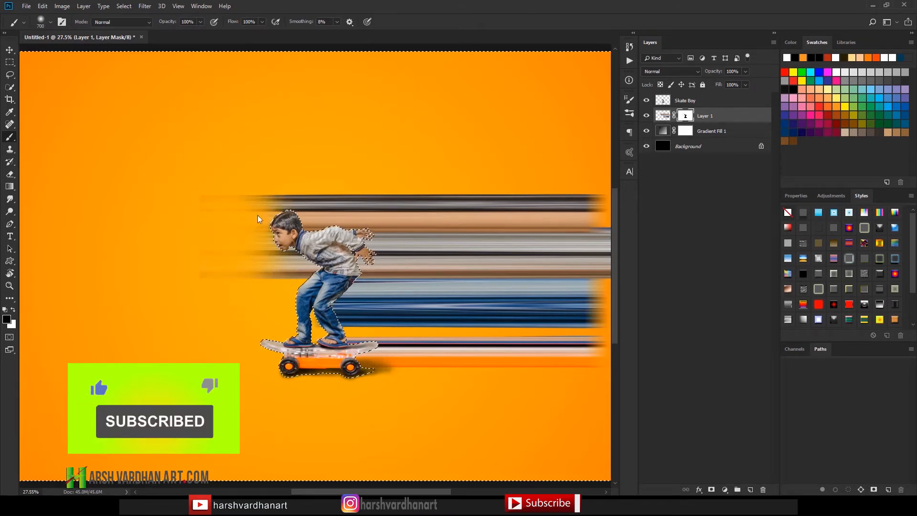
pyautogui.moveTo(268, 281); pyautogui.dragTo(204, 276)
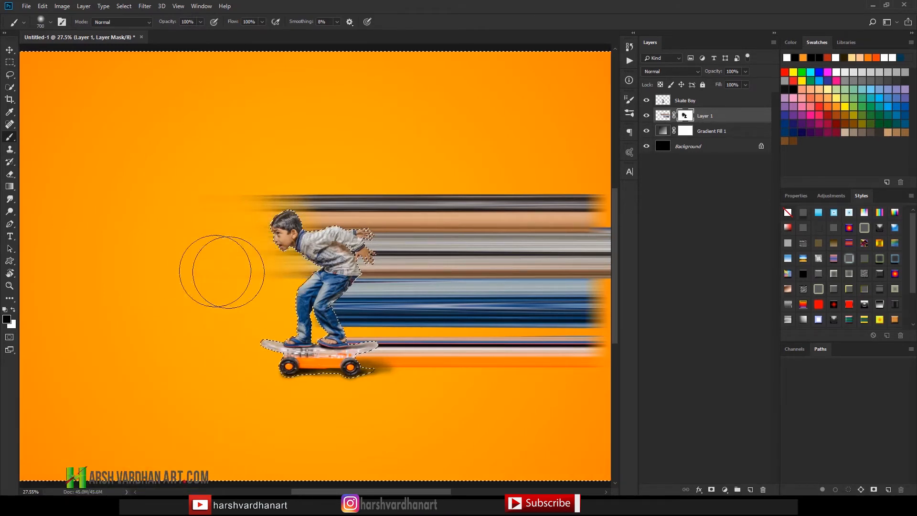
# Reduce the brush to 200 px and mask out the remaining streaks around and above the boy's head.
pyautogui.press('[')
pyautogui.press('[')
pyautogui.press('[')
pyautogui.press('[')
pyautogui.press('[')
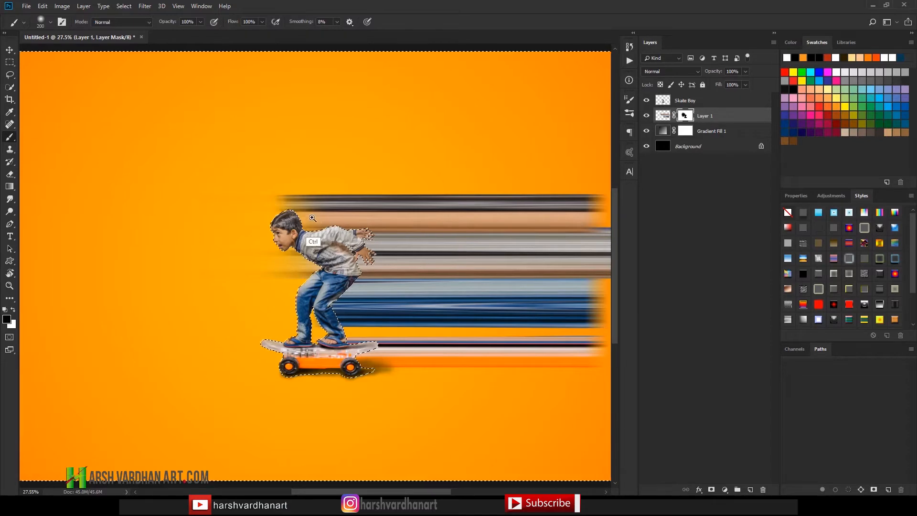
pyautogui.moveTo(309, 221); pyautogui.dragTo(375, 219)
pyautogui.moveTo(436, 223); pyautogui.dragTo(369, 243)
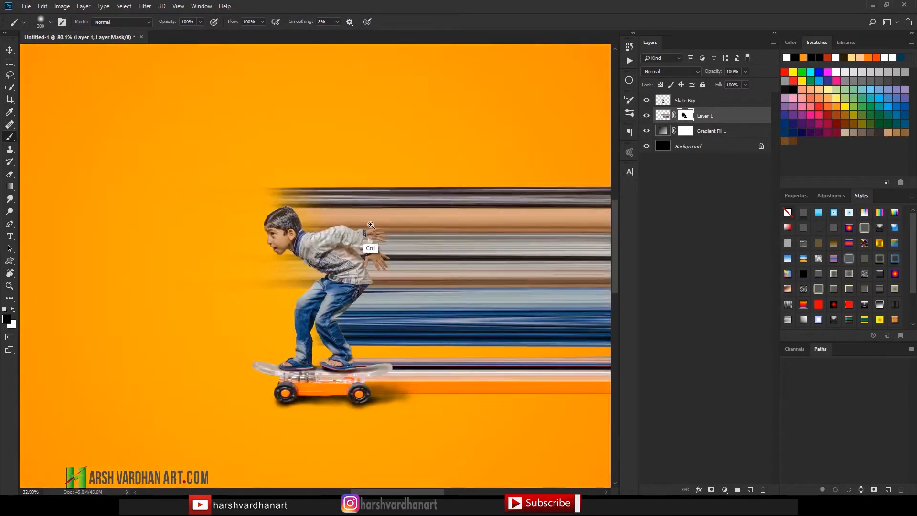
# Select a band of the lower jeans streaks on Layer 1 and stretch it down to about 240% height, filling the gap above the skateboard streaks.
pyautogui.moveTo(181, 343); pyautogui.dragTo(458, 361)
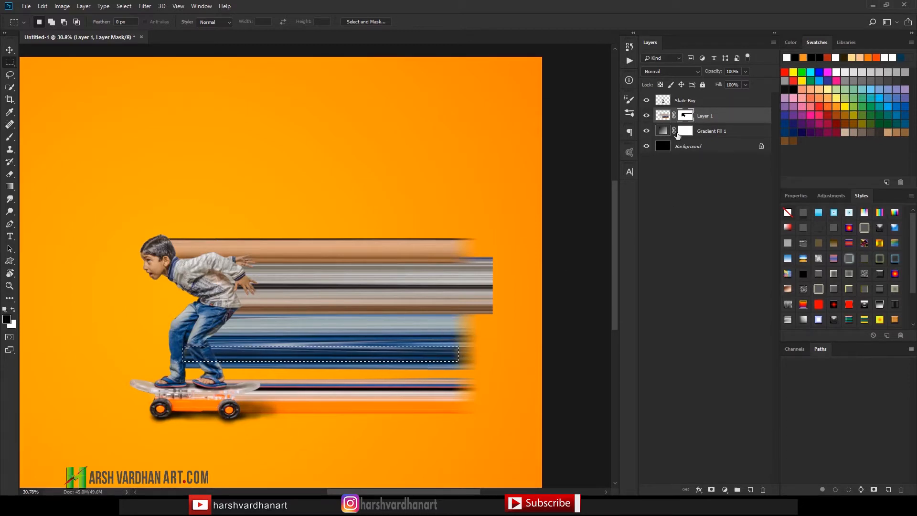
pyautogui.click(662, 115)
pyautogui.hotkey('ctrl', 't')
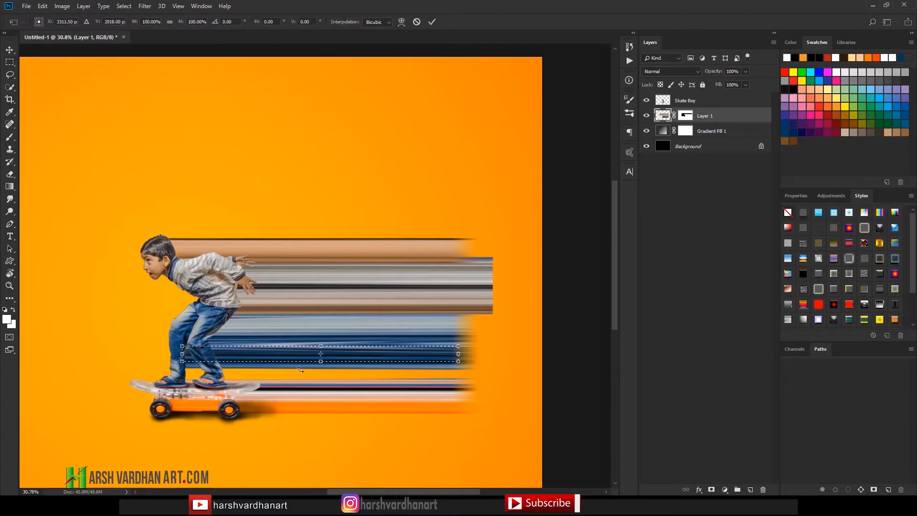
pyautogui.moveTo(320, 361); pyautogui.dragTo(325, 385)
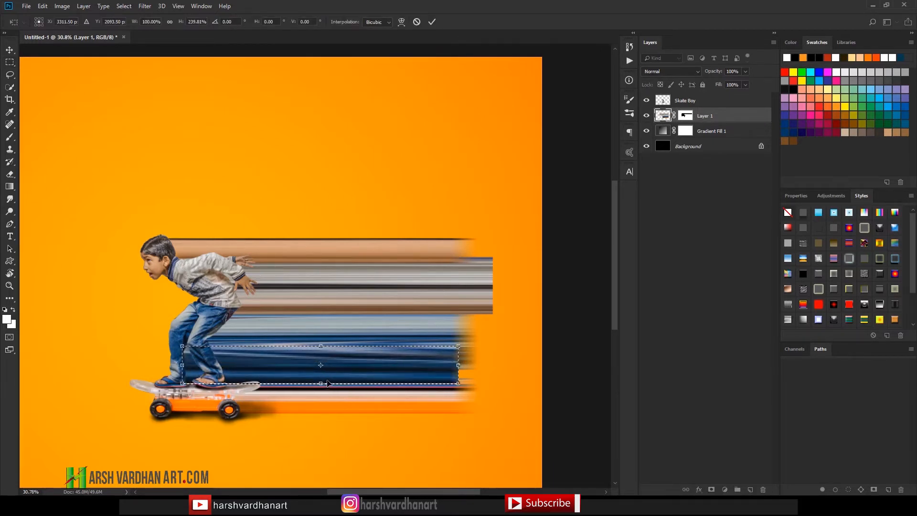
pyautogui.press('Return')
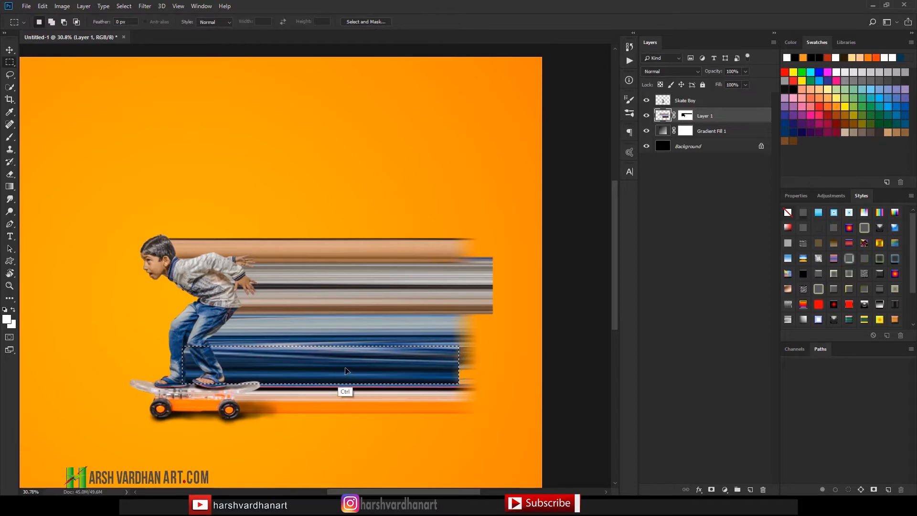
pyautogui.hotkey('ctrl', 'd')
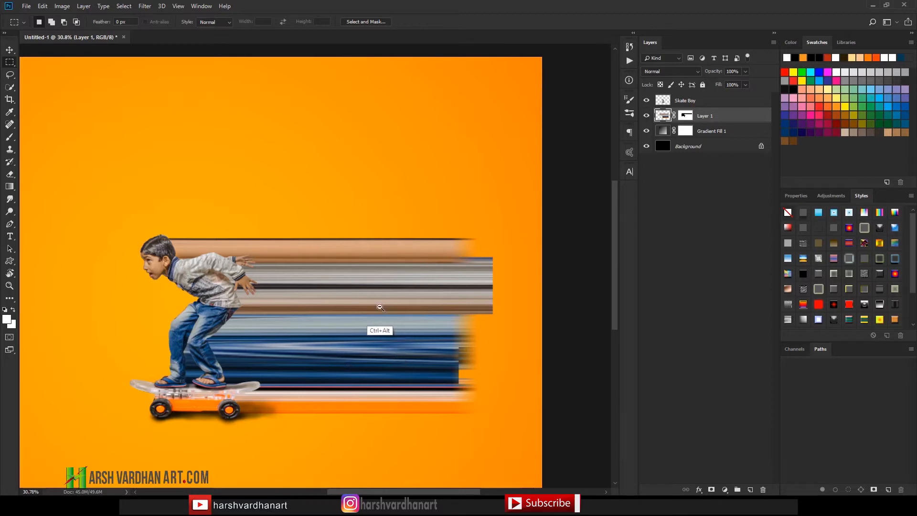
pyautogui.hotkey('ctrl', '-')
pyautogui.moveTo(307, 266); pyautogui.dragTo(378, 288)
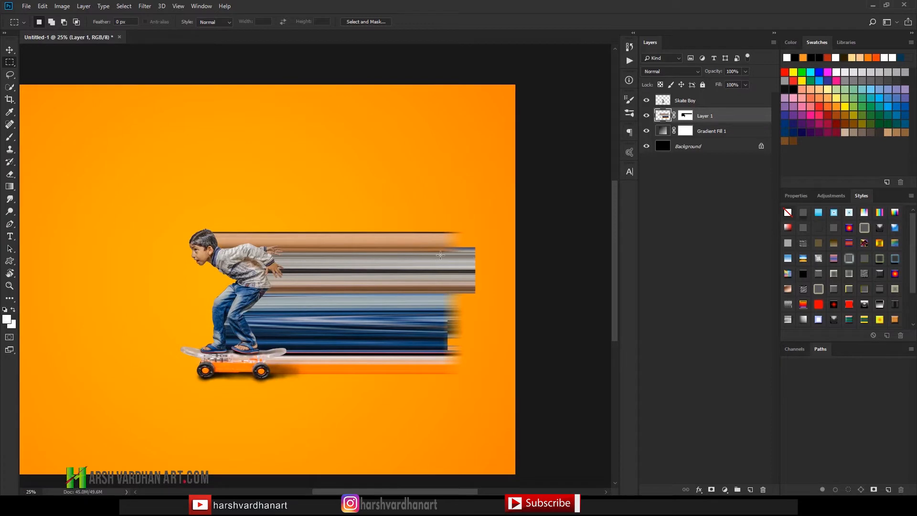
pyautogui.press('b')
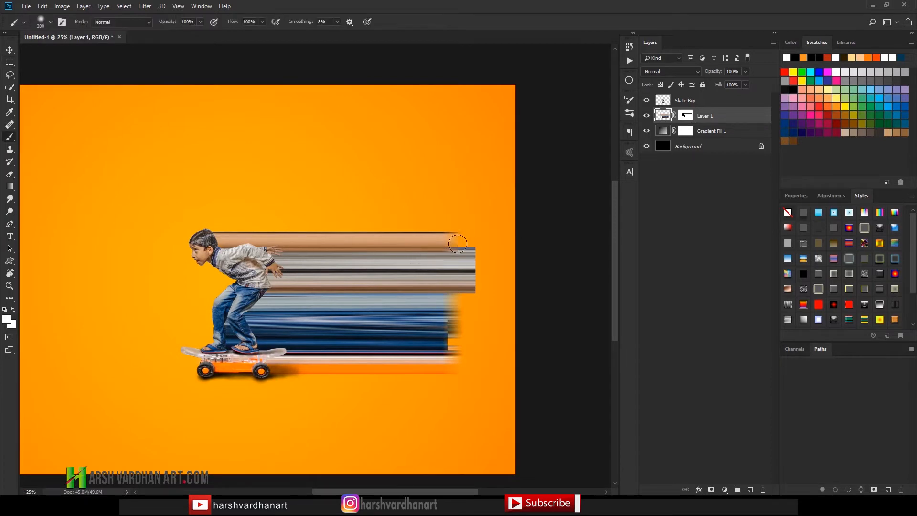
pyautogui.moveTo(463, 249); pyautogui.dragTo(482, 249)
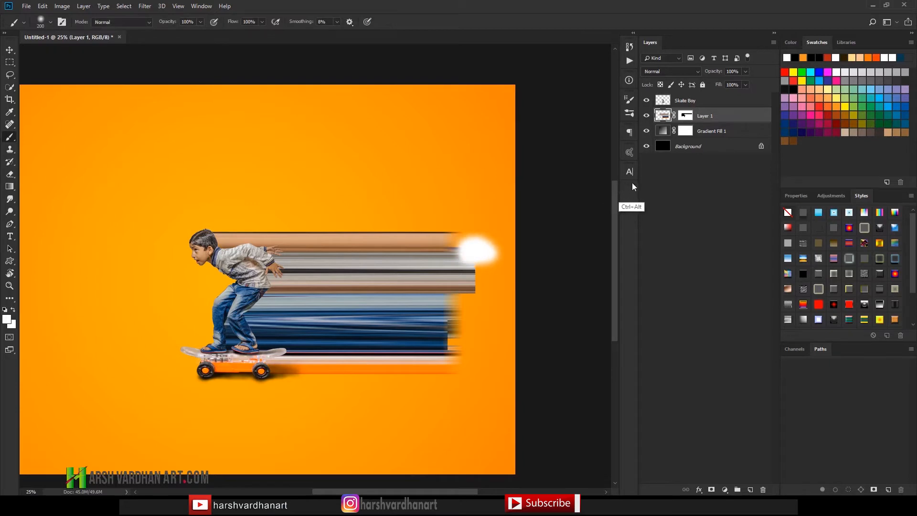
pyautogui.hotkey('ctrl', 'alt', 'z')
pyautogui.hotkey('ctrl', 'alt', 'z')
pyautogui.hotkey('ctrl', 'alt', 'z')
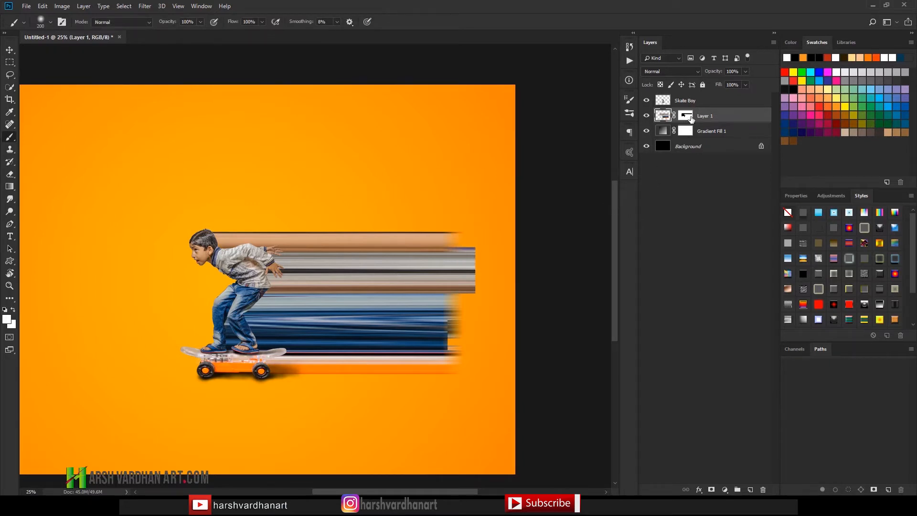
# Paint on Layer 1's mask to give the streaks' far ends a soft, uneven edge, restoring part of the lower streaks.
pyautogui.moveTo(488, 256)
pyautogui.mouseDown()
pyautogui.moveTo(464, 257)
pyautogui.moveTo(494, 262)
pyautogui.moveTo(464, 279)
pyautogui.moveTo(524, 289)
pyautogui.mouseUp()
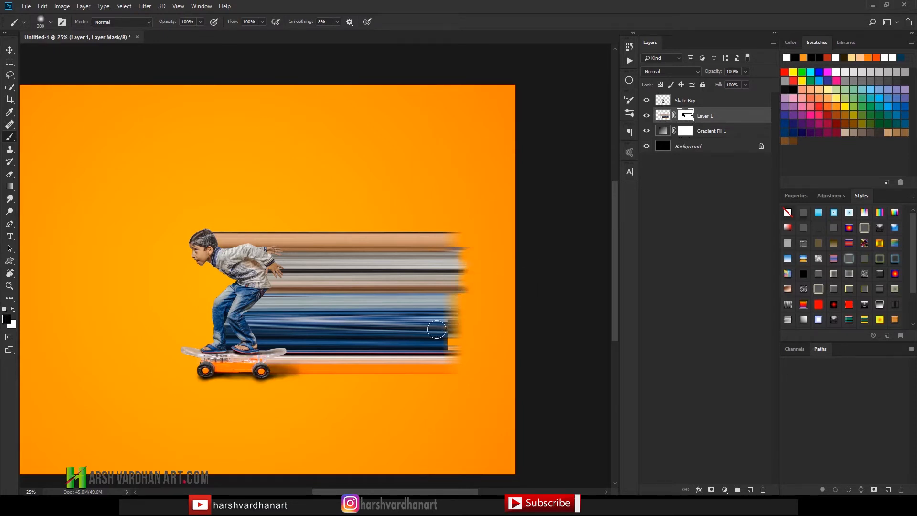
pyautogui.moveTo(436, 329)
pyautogui.mouseDown()
pyautogui.moveTo(446, 342)
pyautogui.moveTo(502, 338)
pyautogui.mouseUp()
pyautogui.moveTo(448, 348); pyautogui.dragTo(530, 350)
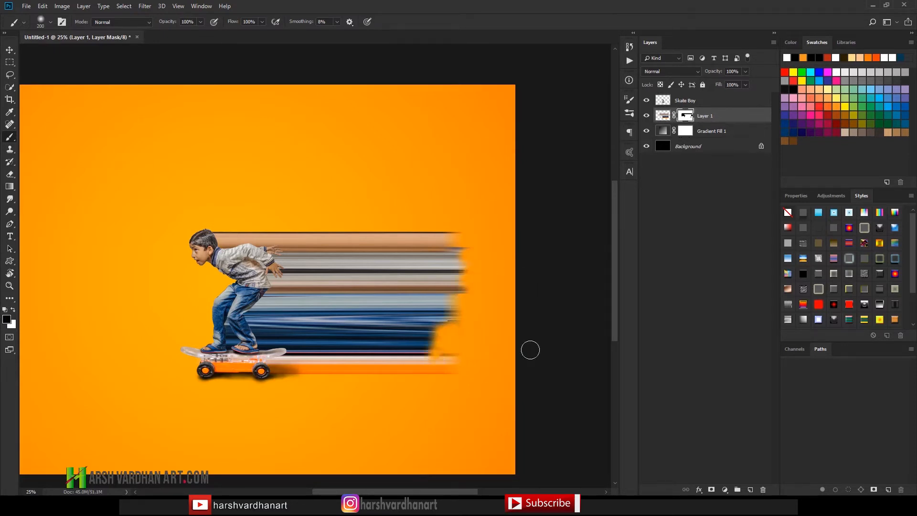
pyautogui.moveTo(448, 364); pyautogui.dragTo(515, 359)
pyautogui.press('x')
pyautogui.moveTo(421, 354)
pyautogui.mouseDown()
pyautogui.moveTo(451, 352)
pyautogui.moveTo(428, 356)
pyautogui.mouseUp()
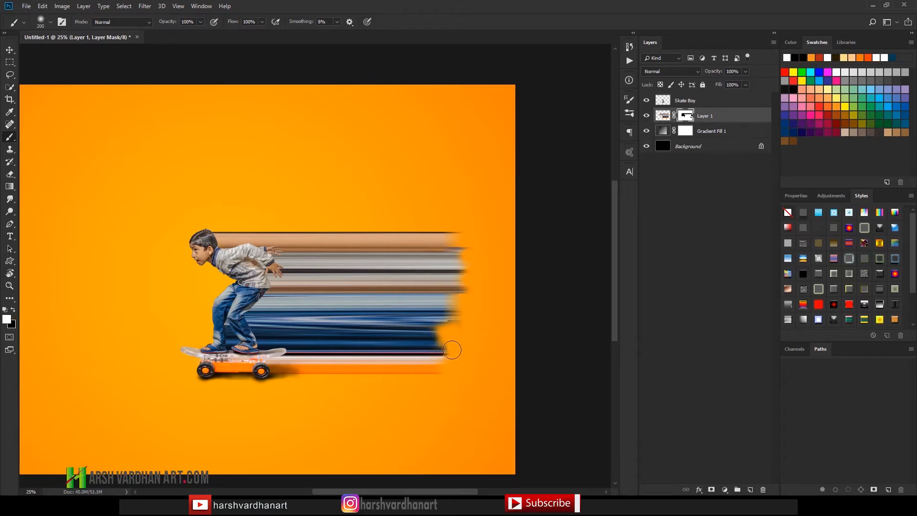
pyautogui.press('x')
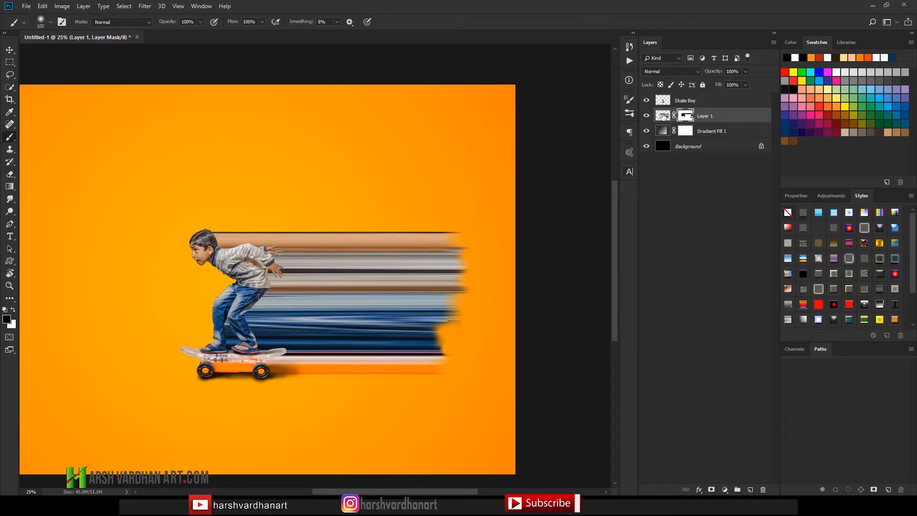
pyautogui.click(662, 115)
pyautogui.hotkey('ctrl', 't')
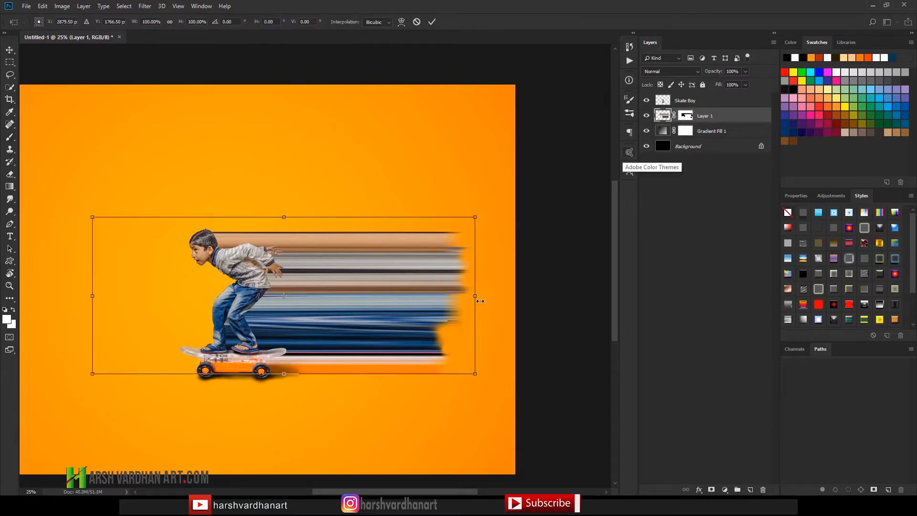
pyautogui.moveTo(475, 296); pyautogui.dragTo(501, 295)
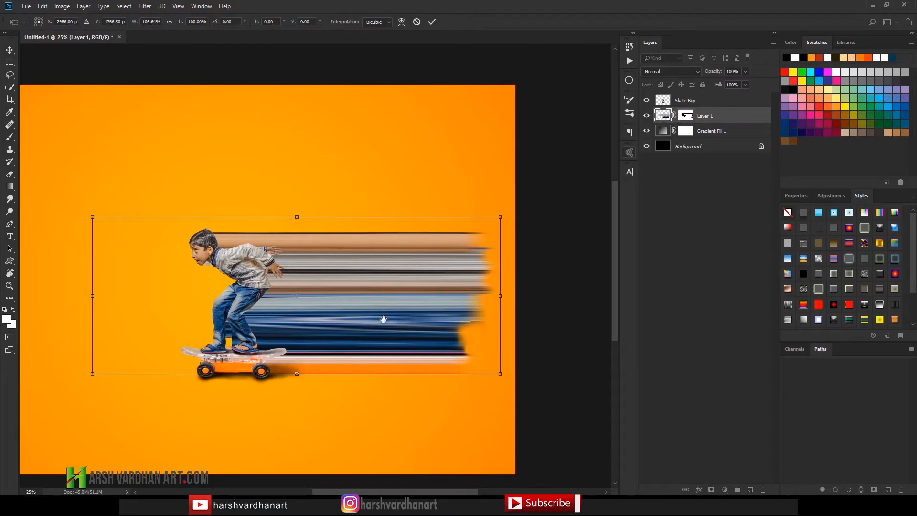
pyautogui.press('Escape')
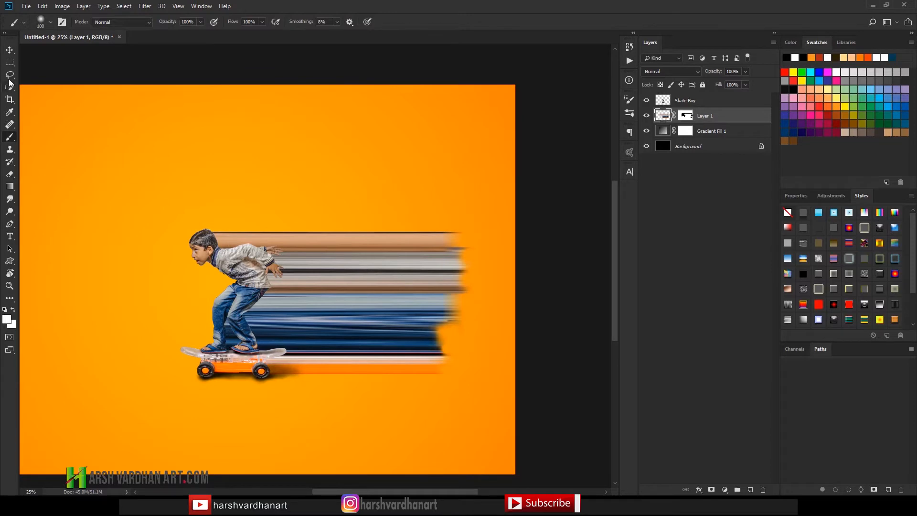
# Select the far ends of the streaks on Layer 1 and stretch them to the right to 131.61% width.
pyautogui.click(10, 62)
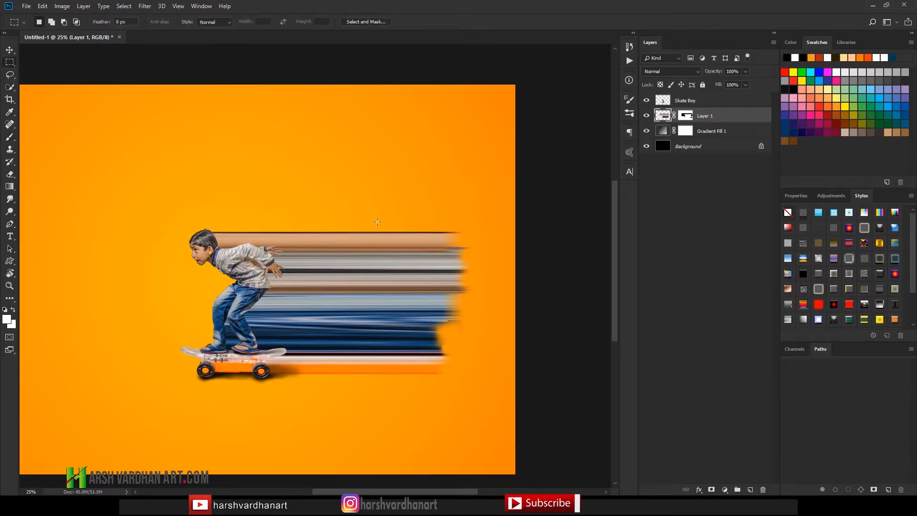
pyautogui.moveTo(377, 221); pyautogui.dragTo(490, 374)
pyautogui.hotkey('ctrl', 't')
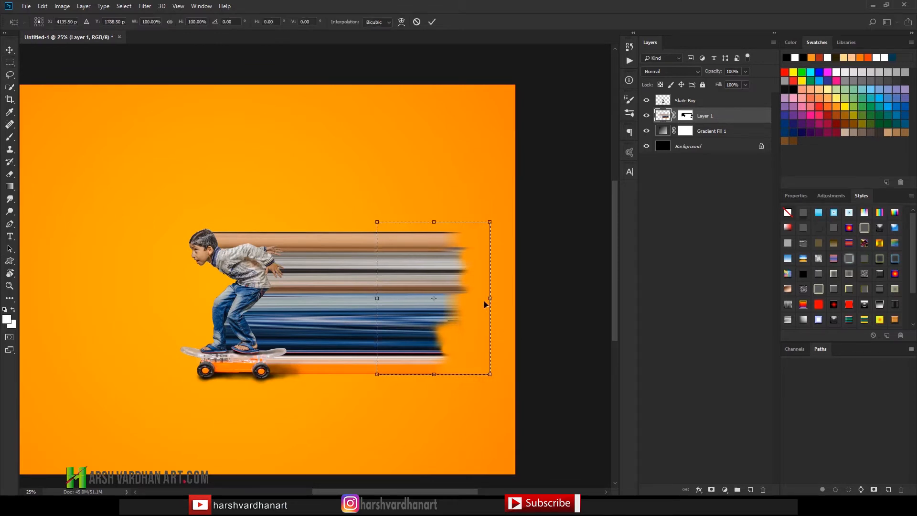
pyautogui.moveTo(487, 298); pyautogui.dragTo(525, 292)
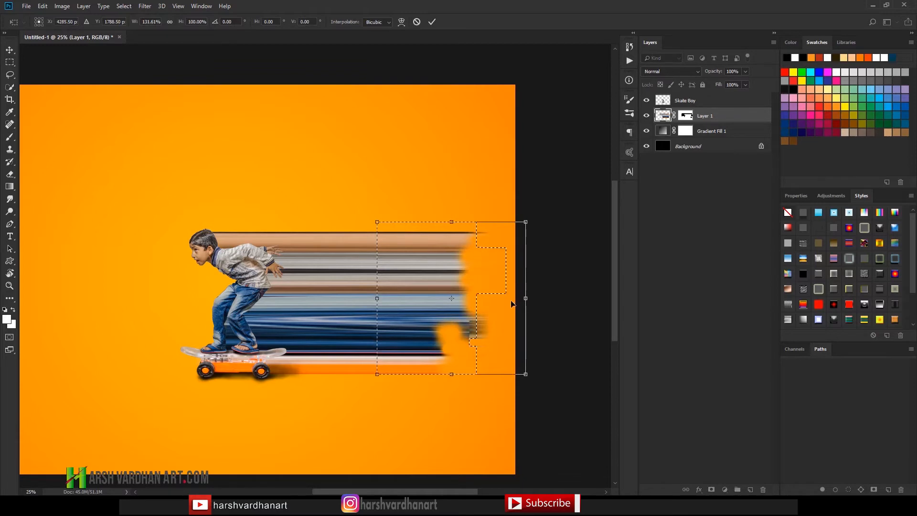
pyautogui.press('Return')
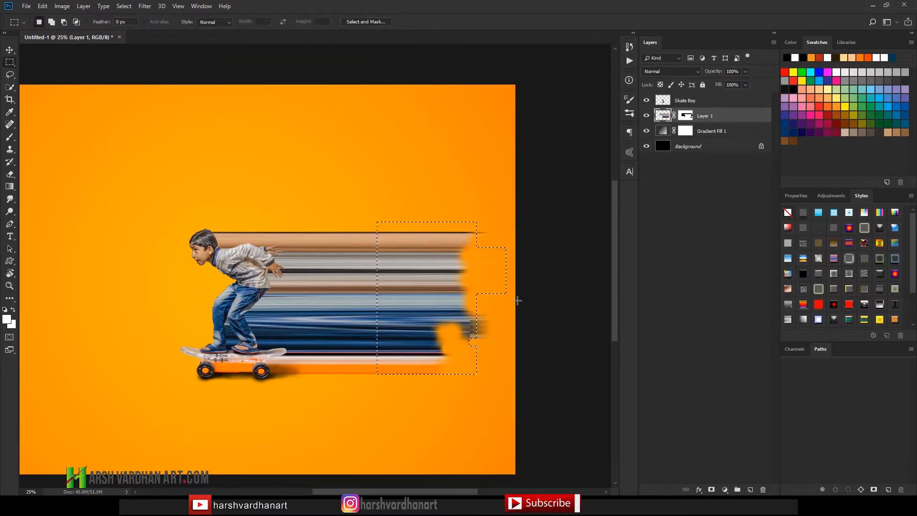
pyautogui.hotkey('ctrl', 'd')
# Toggle the Skate Boy layer's visibility to examine the masked streaks behind him.
pyautogui.hotkey('ctrl', '0')
pyautogui.click(658, 100)
pyautogui.click(647, 101)
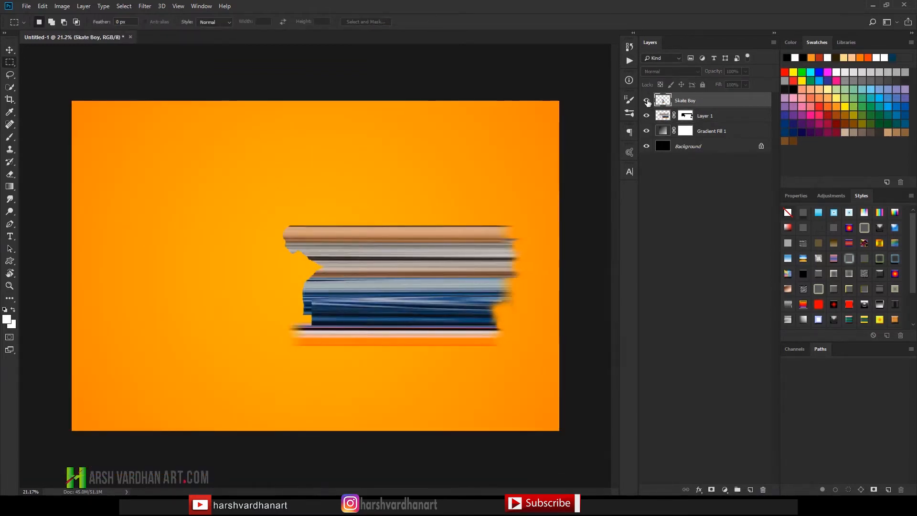
pyautogui.click(647, 101)
pyautogui.click(647, 102)
pyautogui.click(647, 101)
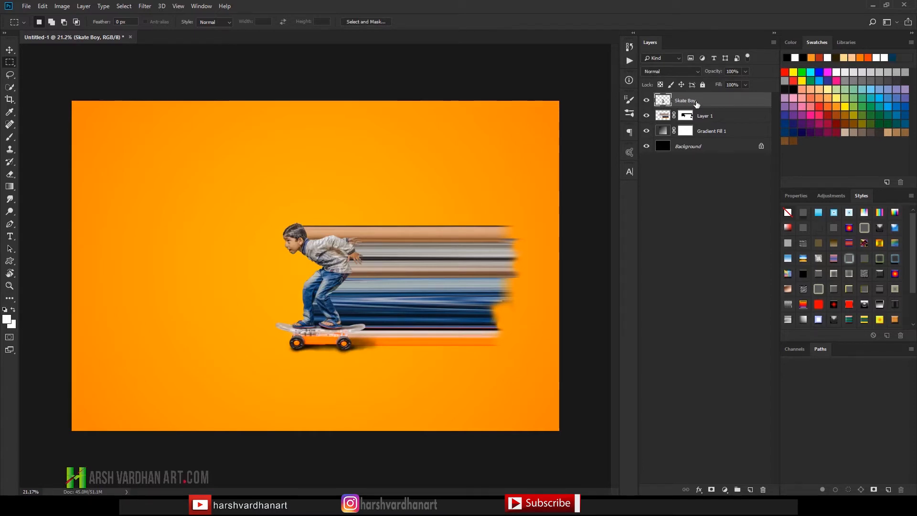
# Duplicate the Skate Boy layer and apply the Camera Raw user preset Ronni Gracia Look-harshvardhanart to the copy.
pyautogui.hotkey('ctrl', 'j')
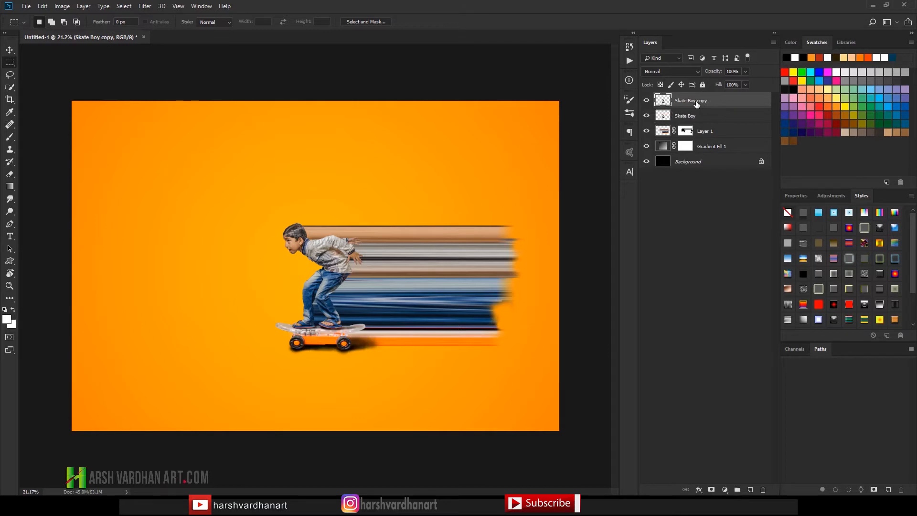
pyautogui.click(144, 6)
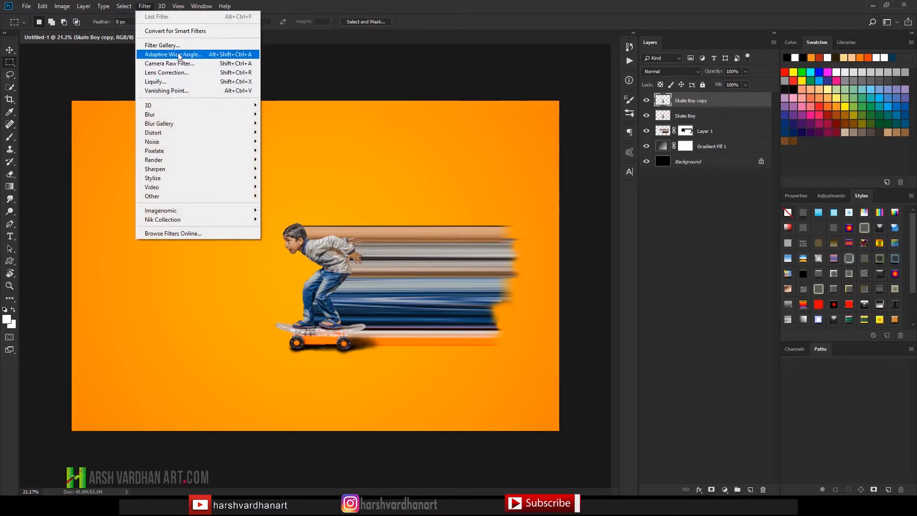
pyautogui.click(184, 63)
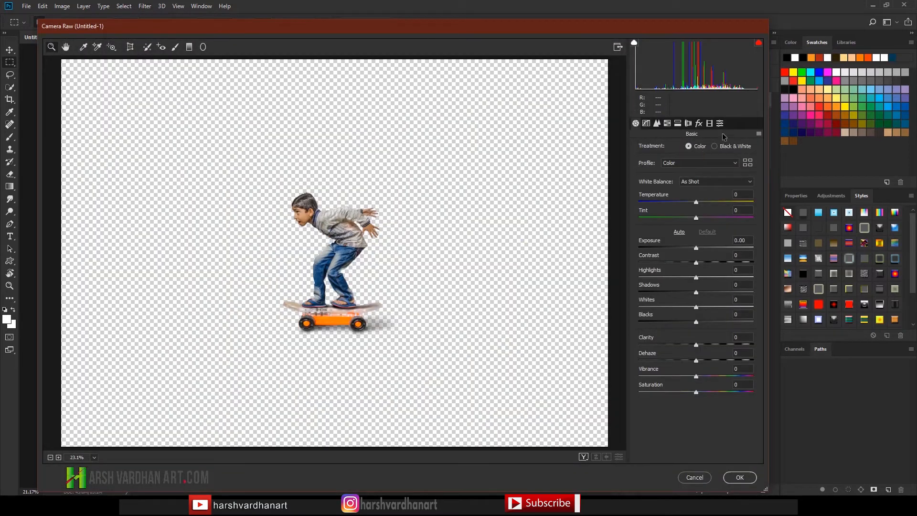
pyautogui.click(719, 123)
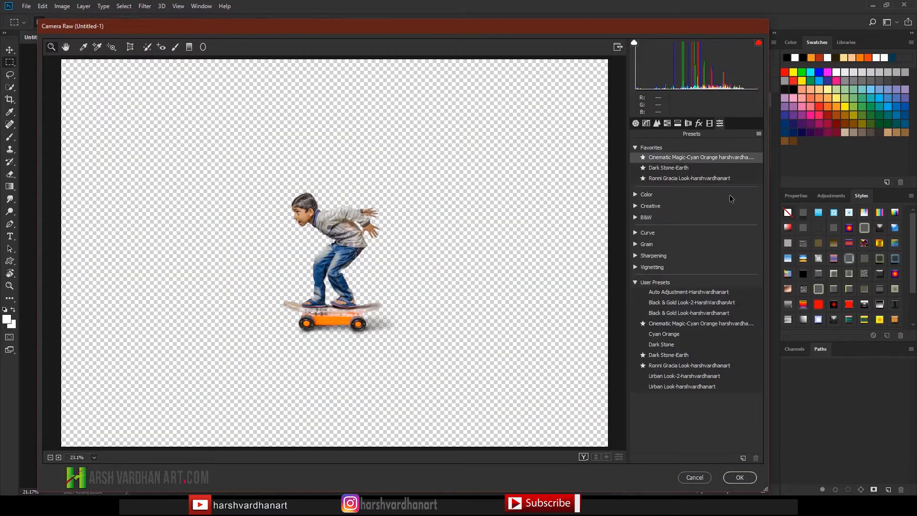
pyautogui.click(700, 294)
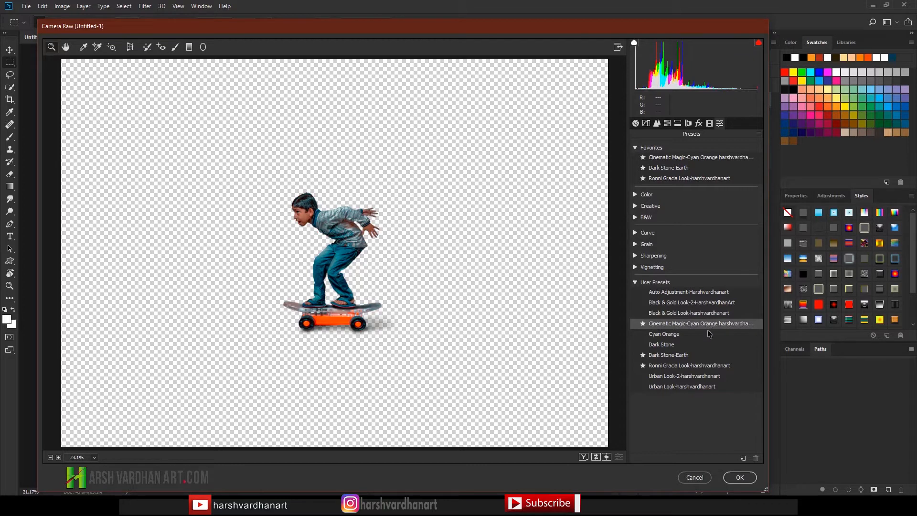
pyautogui.click(694, 364)
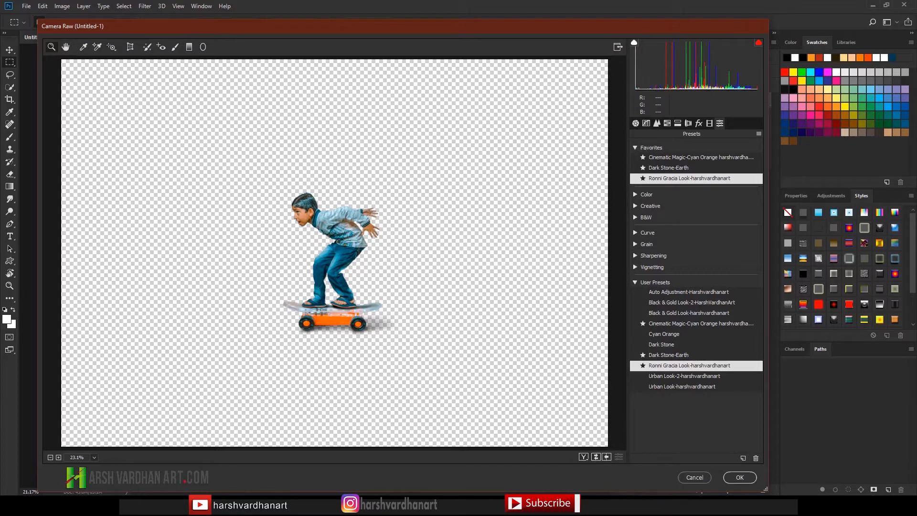
pyautogui.click(741, 478)
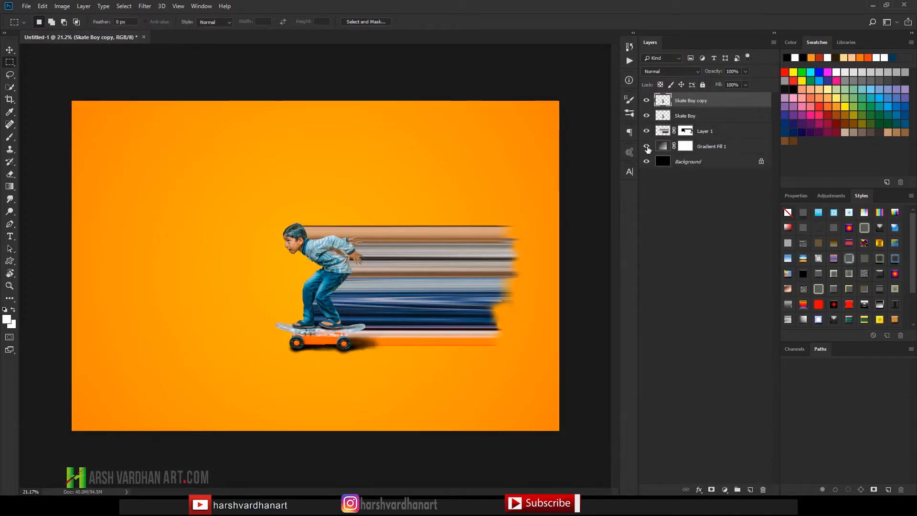
# Undo the Camera Raw look and delete the Skate Boy copy layer.
pyautogui.hotkey('ctrl', 'z')
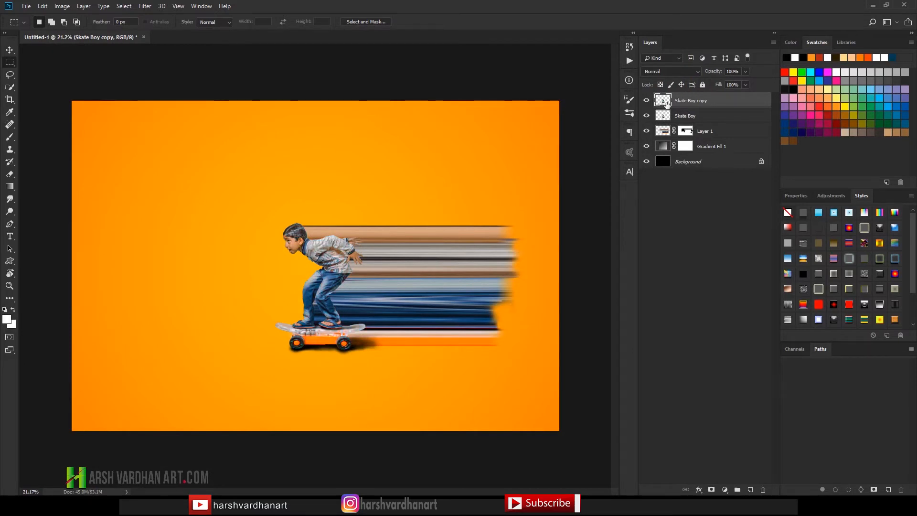
pyautogui.press('Delete')
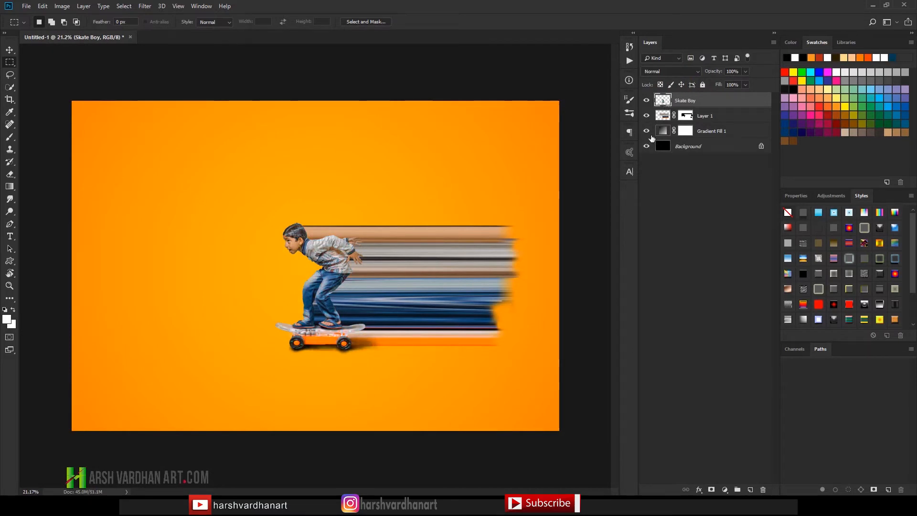
# Stamp the boy and streaks into a new layer with both backgrounds hidden, reapply the last Camera Raw Filter, and show the backgrounds again.
pyautogui.moveTo(647, 132); pyautogui.dragTo(652, 148)
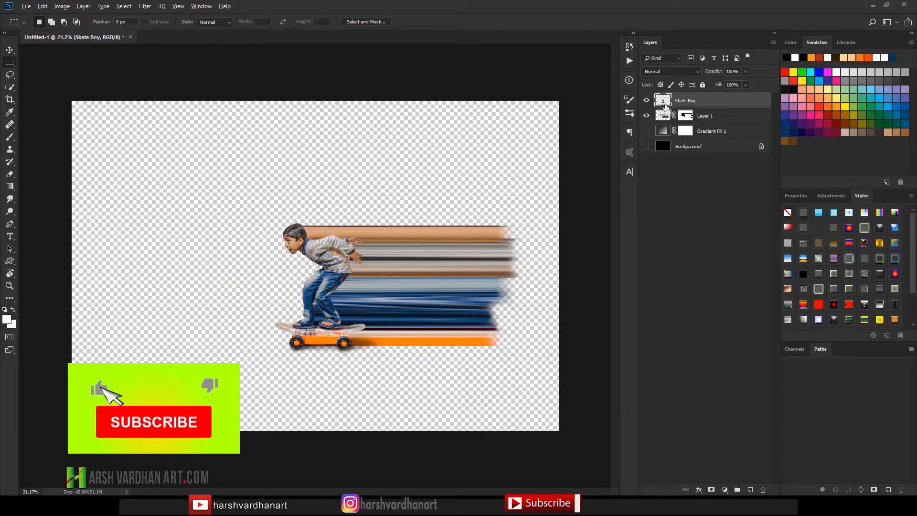
pyautogui.hotkey('ctrl', 'shift', 'alt', 'e')
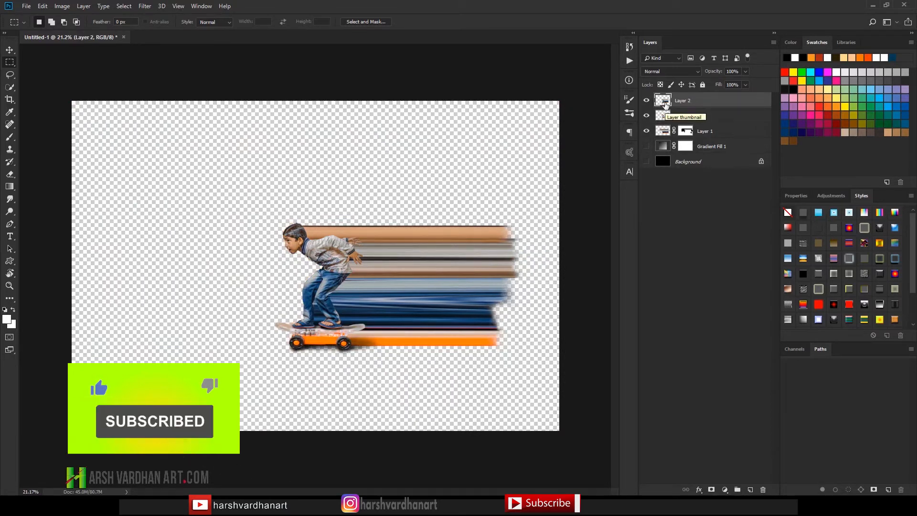
pyautogui.click(145, 5)
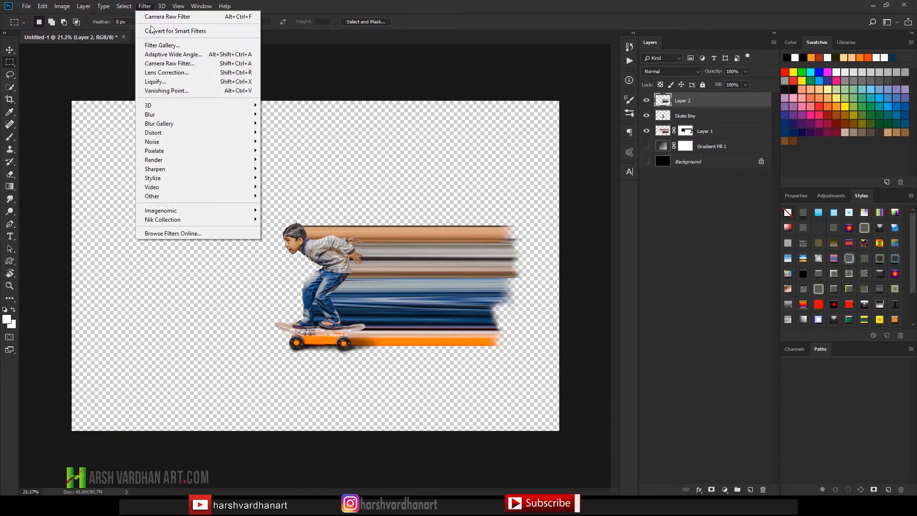
pyautogui.click(169, 19)
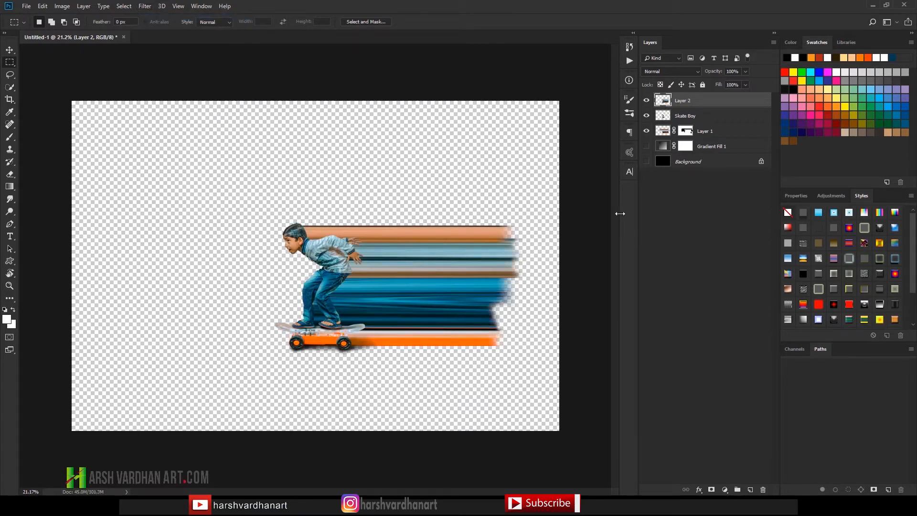
pyautogui.click(646, 146)
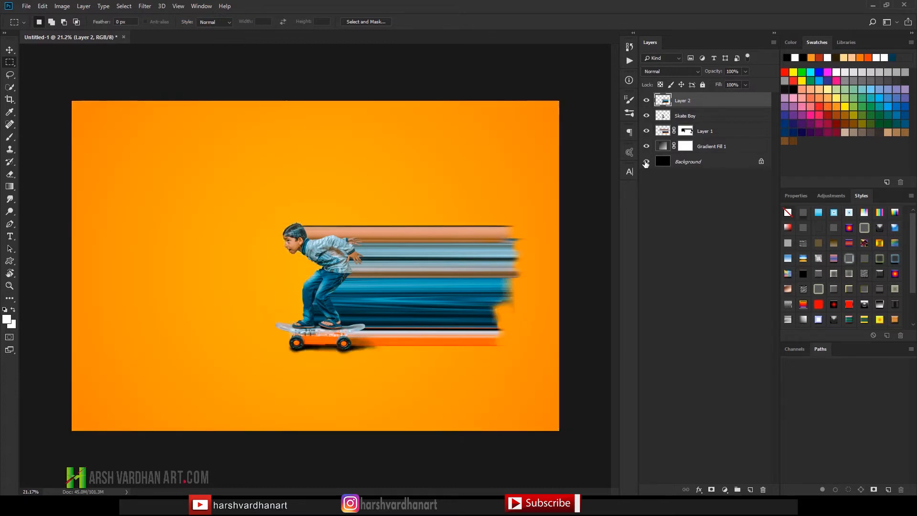
# Select the Gradient Fill 1 layer and purge cached editing data from memory.
pyautogui.click(662, 148)
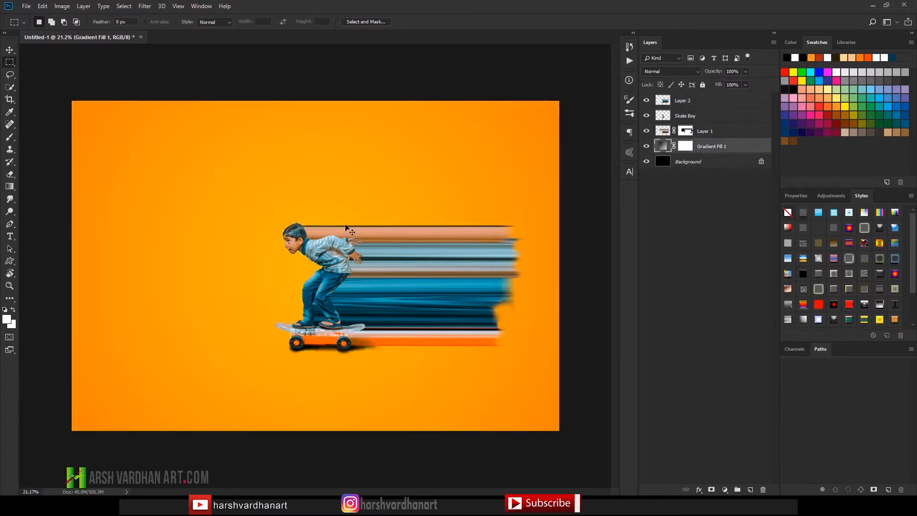
pyautogui.click(42, 6)
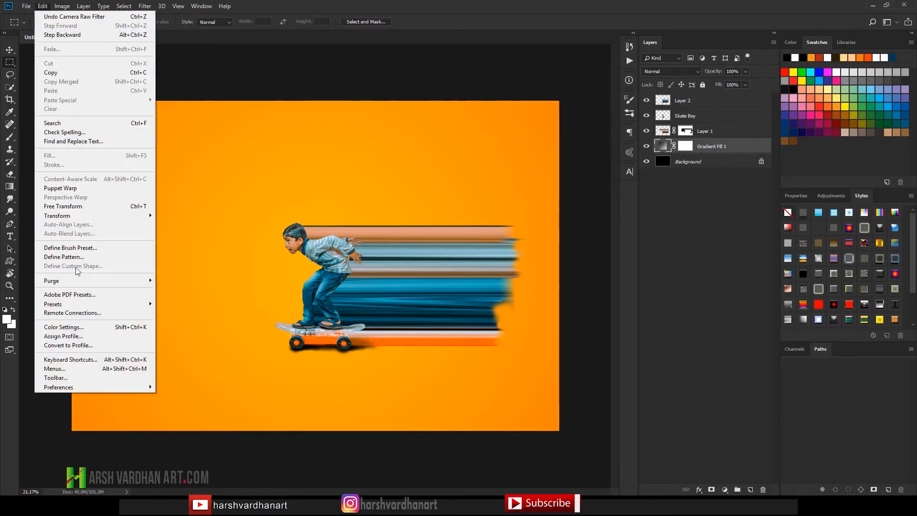
pyautogui.moveTo(105, 282)
pyautogui.click(174, 298)
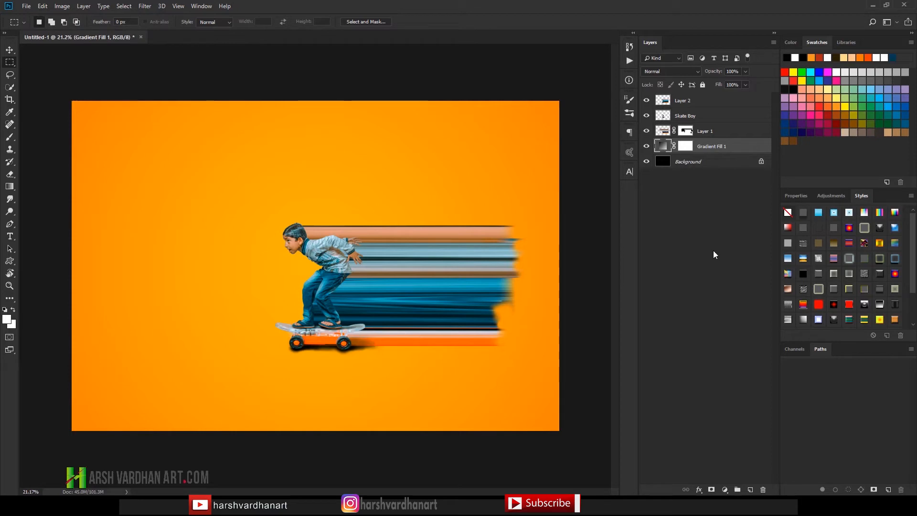
# Save the document as a Photoshop file named "racer spped" in the PSD NEw-G folder.
pyautogui.hotkey('ctrl', 's')
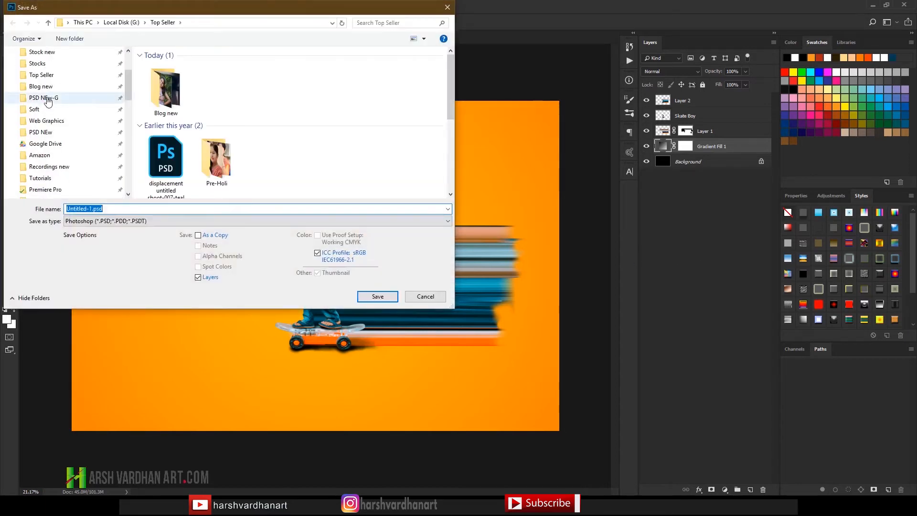
pyautogui.click(45, 97)
pyautogui.click(137, 209)
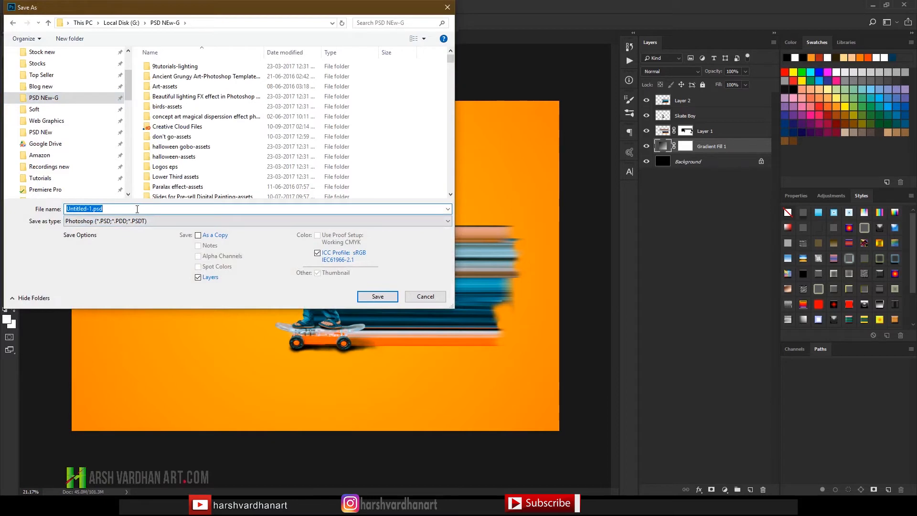
pyautogui.write('racer spped')
pyautogui.press('Return')
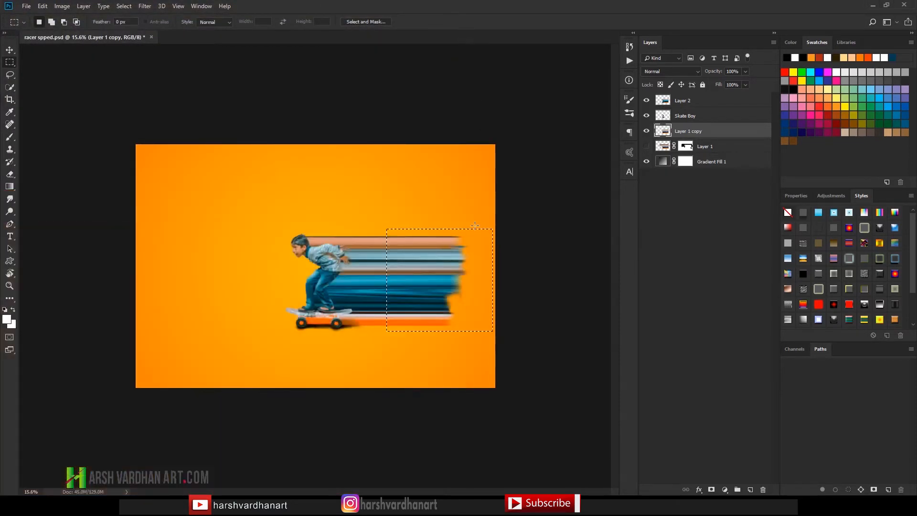
# Stretch the selected streak ends on Layer 1 copy rightward to 213.61% width, past the canvas edge, and deselect them.
pyautogui.hotkey('ctrl', 't')
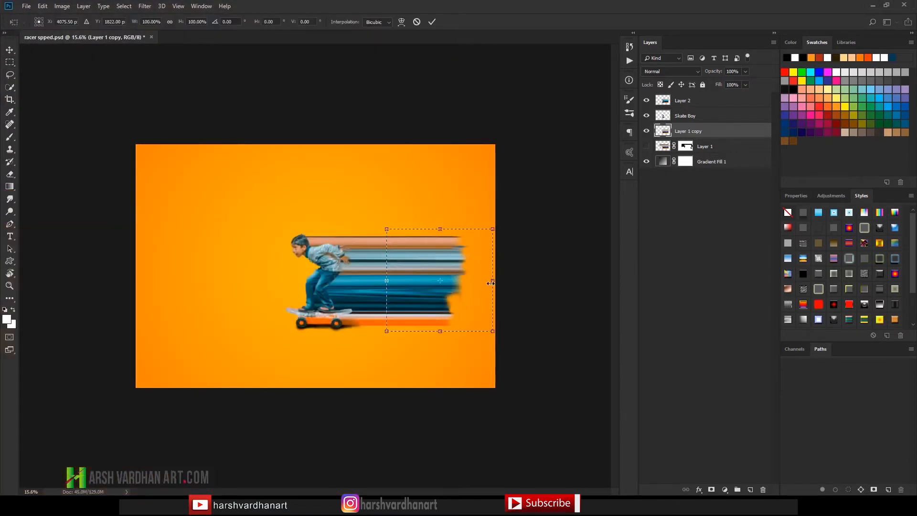
pyautogui.moveTo(495, 280); pyautogui.dragTo(614, 265)
pyautogui.press('Return')
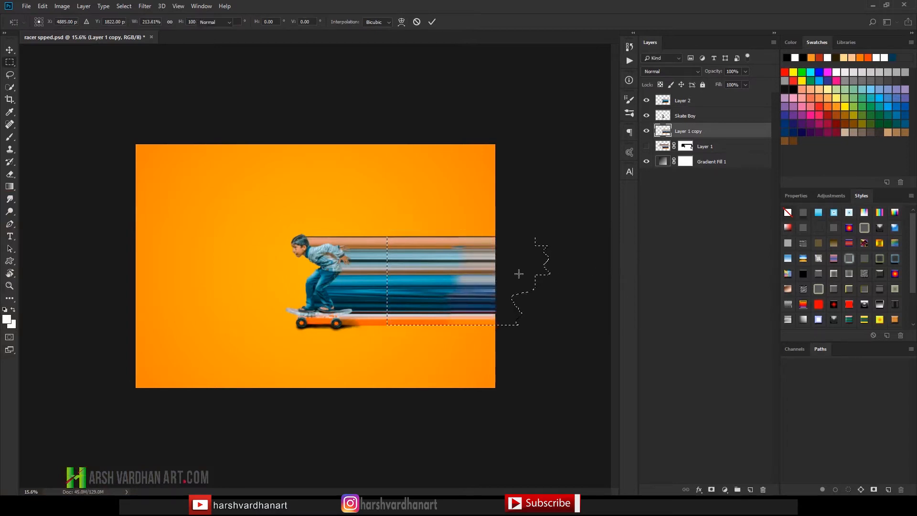
pyautogui.hotkey('ctrl', 'd')
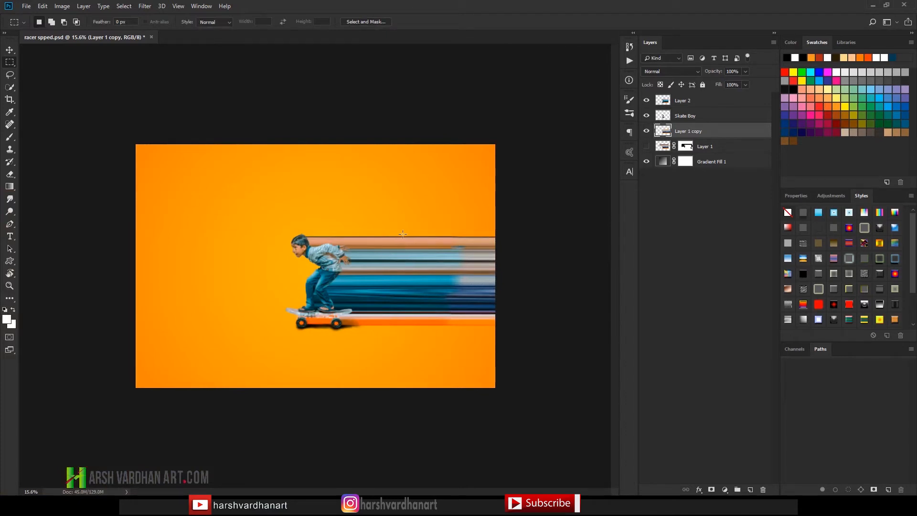
# Extend the color-graded streak ends on Layer 2 to the canvas's right edge.
pyautogui.moveTo(403, 234); pyautogui.dragTo(437, 327)
pyautogui.hotkey('ctrl', 'd')
pyautogui.click(671, 101)
pyautogui.moveTo(443, 319); pyautogui.dragTo(487, 319)
# Smudge the boy's front hair outward into fine strands on a new top layer, sampling all layers at 50% strength.
pyautogui.keyDown('ctrl'); pyautogui.click(283, 232); pyautogui.keyUp('ctrl')
pyautogui.keyDown('ctrl'); pyautogui.click(282, 232); pyautogui.keyUp('ctrl')
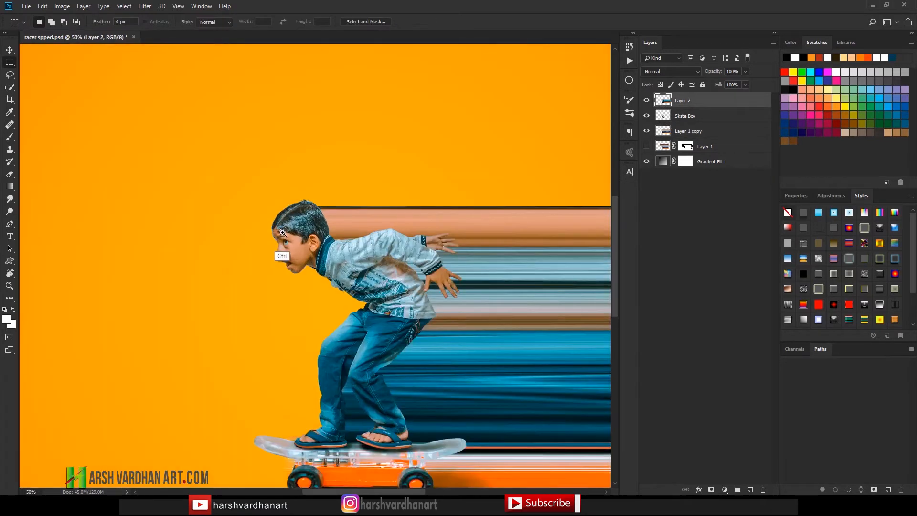
pyautogui.keyDown('ctrl'); pyautogui.click(282, 232); pyautogui.keyUp('ctrl')
pyautogui.keyDown('ctrl'); pyautogui.click(282, 232); pyautogui.keyUp('ctrl')
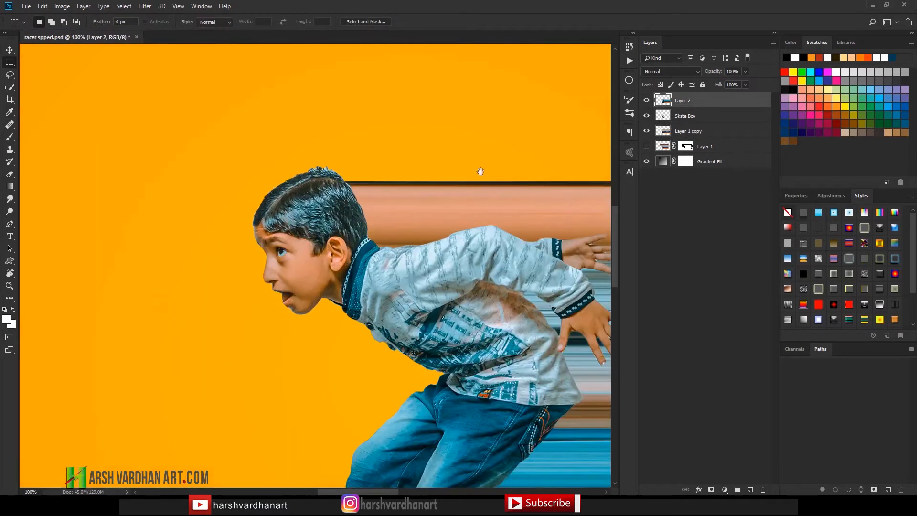
pyautogui.click(749, 488)
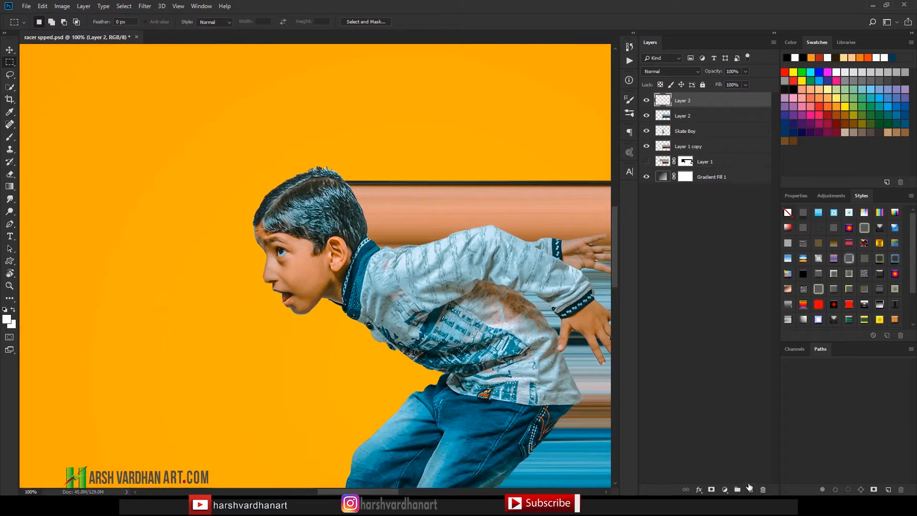
pyautogui.click(10, 204)
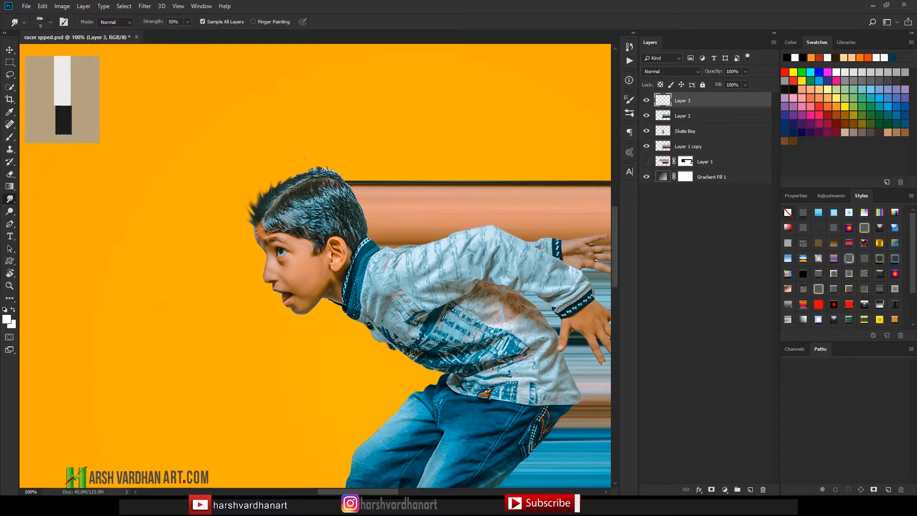
pyautogui.moveTo(274, 228)
pyautogui.mouseDown()
pyautogui.moveTo(305, 210)
pyautogui.moveTo(287, 229)
pyautogui.moveTo(246, 217)
pyautogui.mouseUp()
pyautogui.press('[')
pyautogui.press('[')
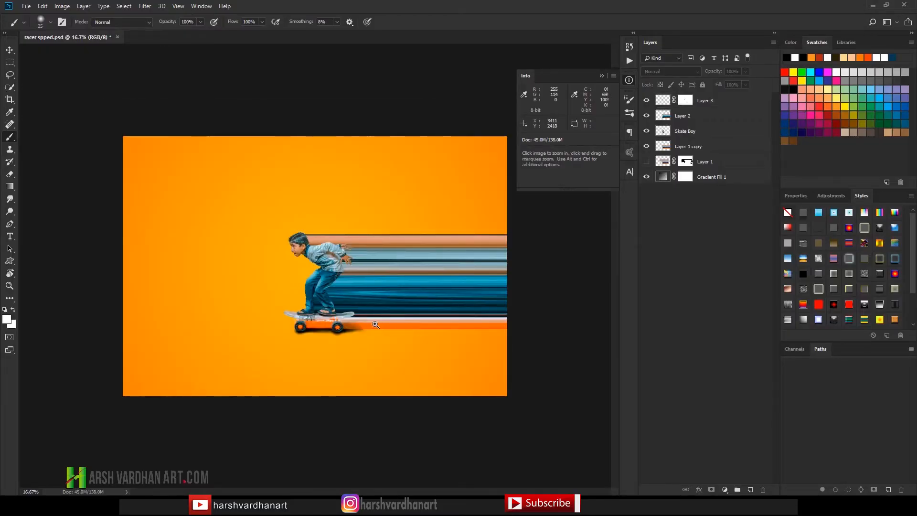
# Add a new top layer for retouching beside the rear wheel and toggle the soft 25 px brush's Transfer option.
pyautogui.moveTo(351, 302); pyautogui.dragTo(444, 372)
pyautogui.click(750, 489)
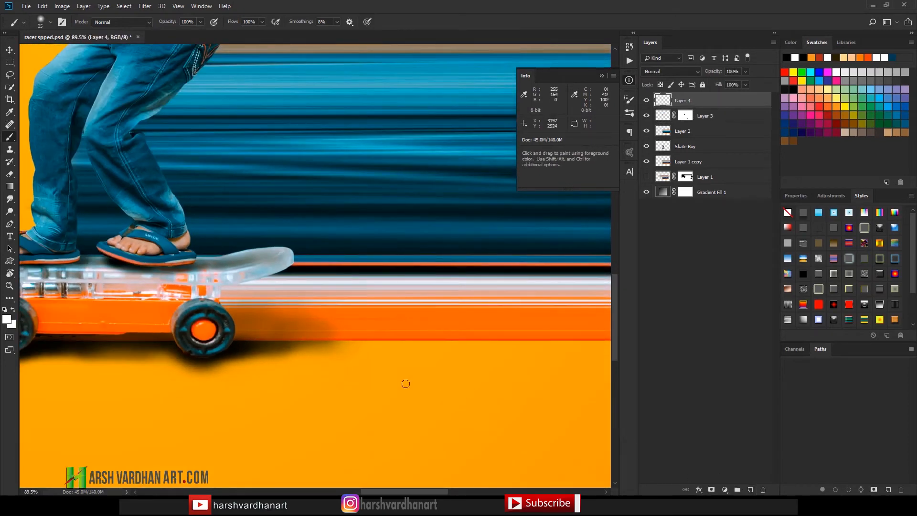
pyautogui.moveTo(279, 327)
pyautogui.mouseDown()
pyautogui.moveTo(302, 336)
pyautogui.moveTo(286, 334)
pyautogui.mouseUp()
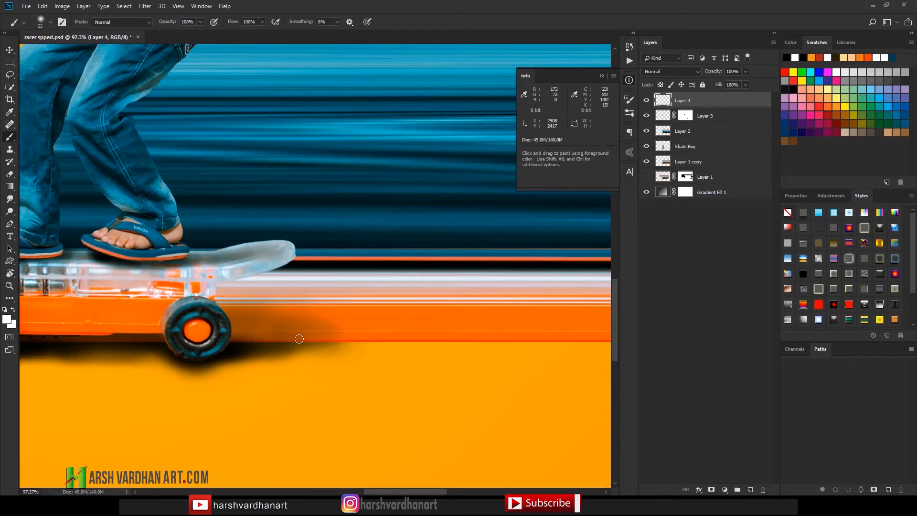
pyautogui.click(629, 99)
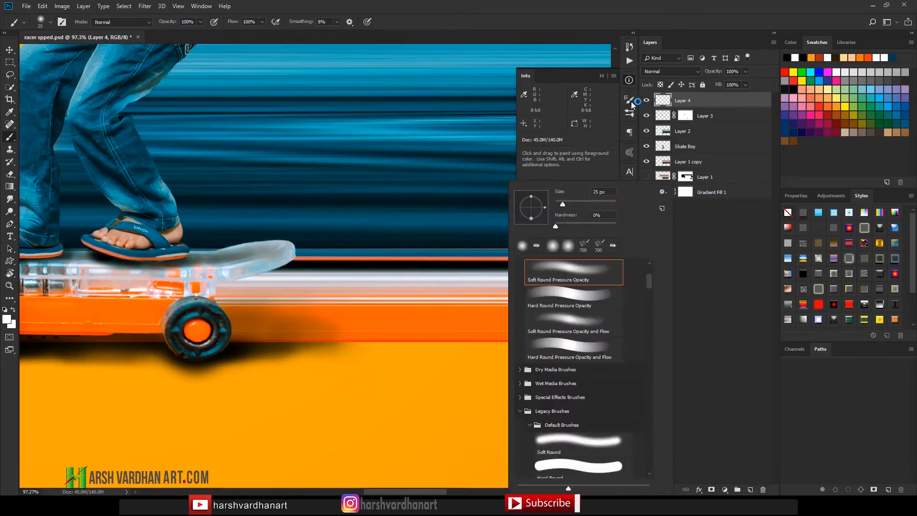
pyautogui.click(629, 113)
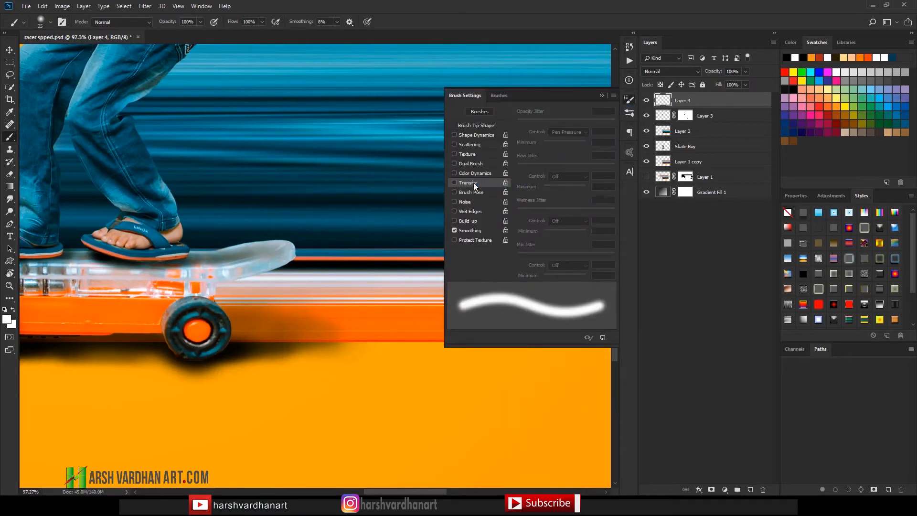
pyautogui.click(474, 183)
pyautogui.click(629, 100)
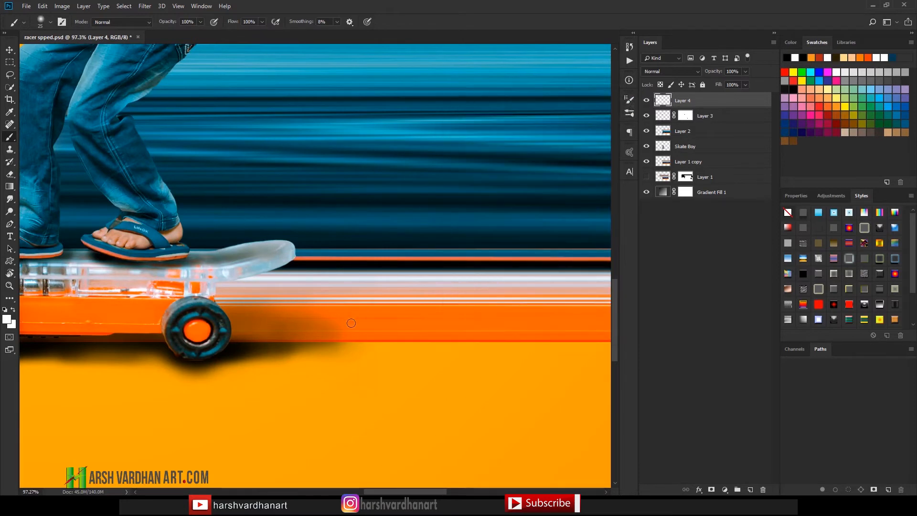
# Sample the orange streak color and paint with an enlarged soft brush over the dark shadow on the streak behind the rear wheel.
pyautogui.press('alt')
pyautogui.keyDown('alt'); pyautogui.click(384, 321); pyautogui.keyUp('alt')
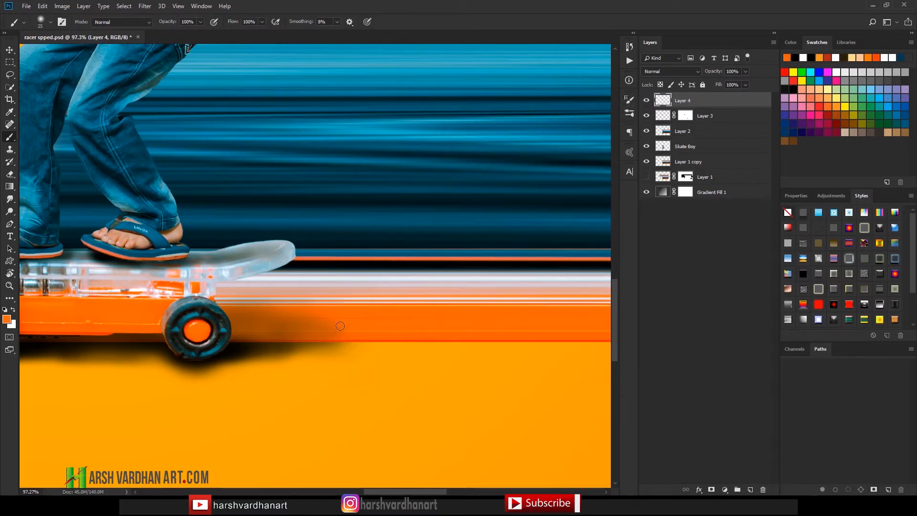
pyautogui.press(']')
pyautogui.press(']')
pyautogui.press(']')
pyautogui.press(']')
pyautogui.click(347, 328)
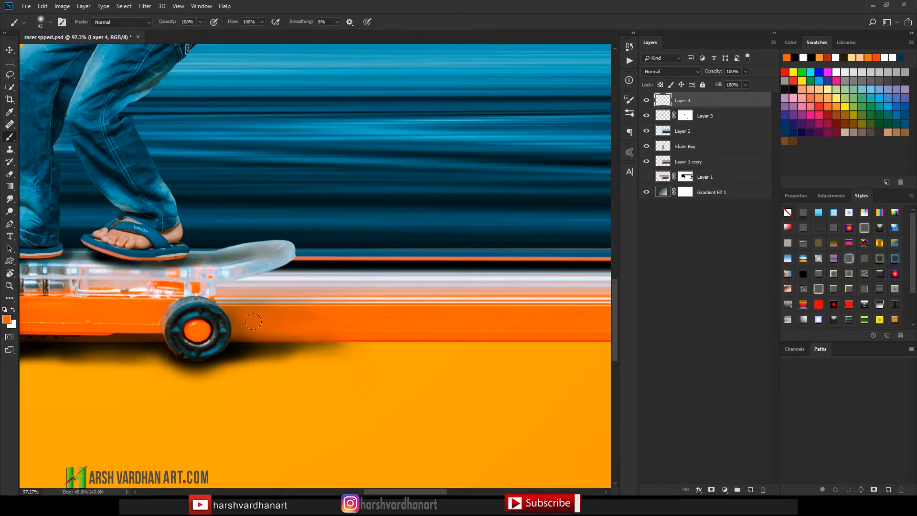
# Sample the yellow-orange background and paint over the shadow below the streak behind the rear wheel with a 25 px soft brush, then resample the streak's orange.
pyautogui.press('[')
pyautogui.press('[')
pyautogui.press('[')
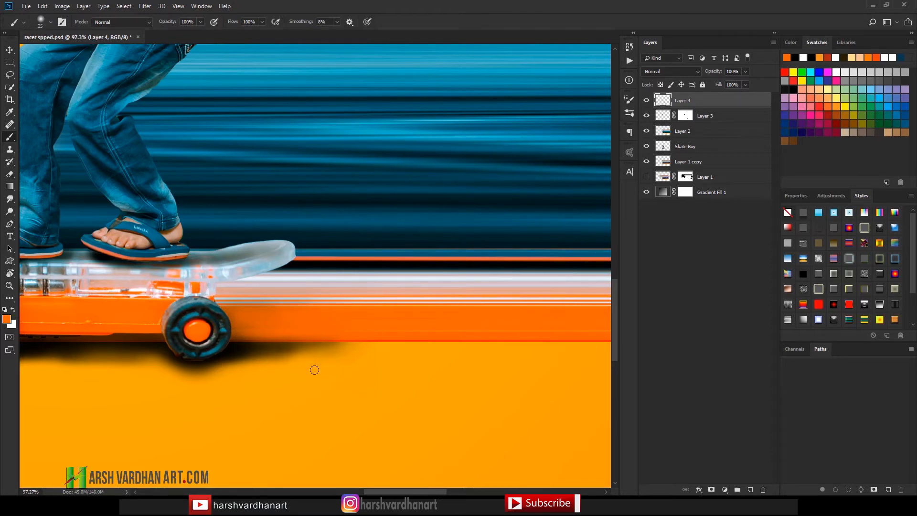
pyautogui.press('alt')
pyautogui.keyDown('alt'); pyautogui.click(301, 365); pyautogui.keyUp('alt')
pyautogui.moveTo(331, 362); pyautogui.dragTo(326, 358)
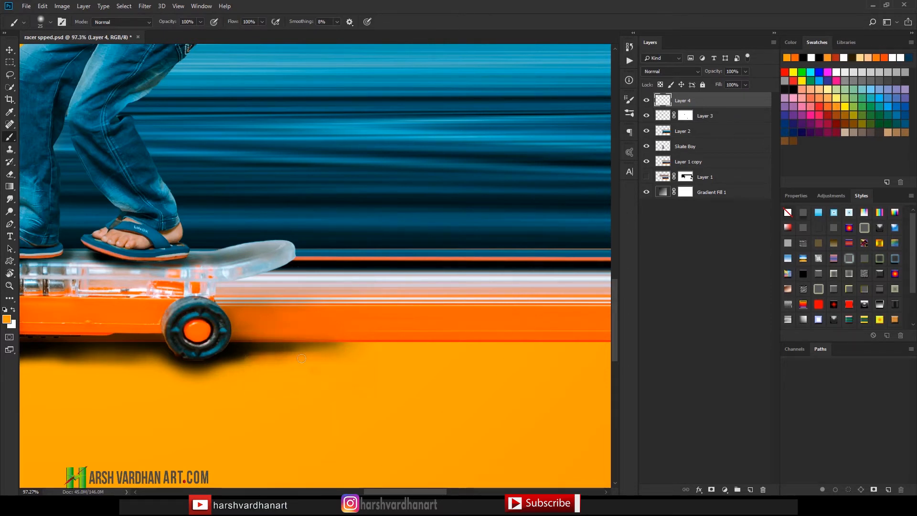
pyautogui.moveTo(231, 363); pyautogui.dragTo(268, 355)
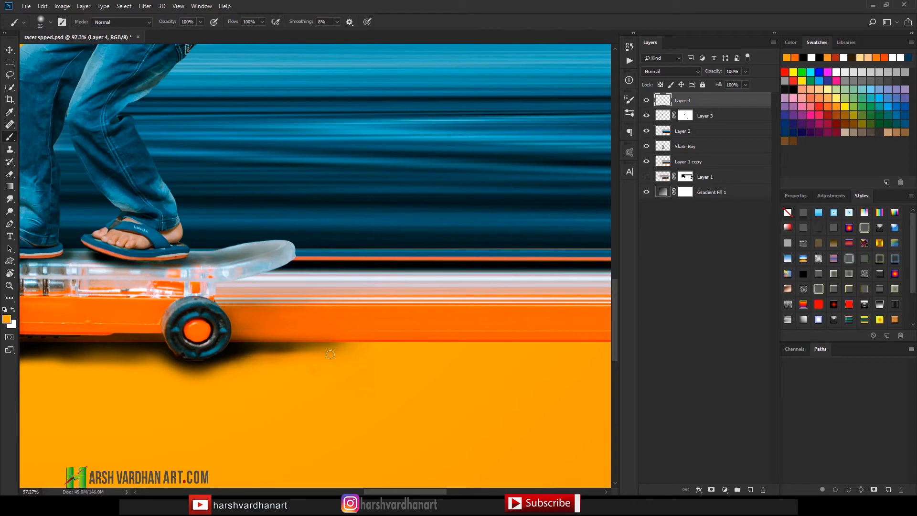
pyautogui.moveTo(330, 354)
pyautogui.mouseDown()
pyautogui.moveTo(271, 357)
pyautogui.moveTo(353, 352)
pyautogui.moveTo(252, 358)
pyautogui.moveTo(342, 352)
pyautogui.moveTo(315, 360)
pyautogui.mouseUp()
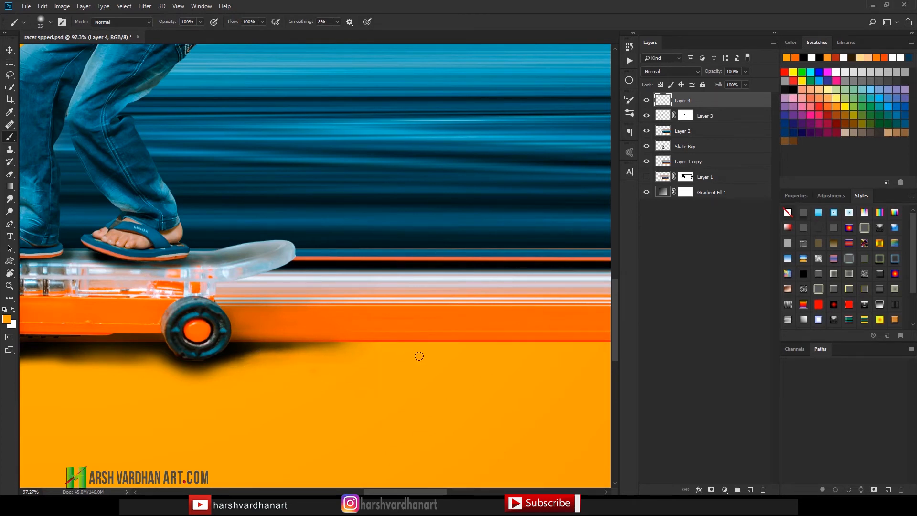
pyautogui.moveTo(260, 354)
pyautogui.mouseDown()
pyautogui.moveTo(404, 348)
pyautogui.moveTo(270, 351)
pyautogui.moveTo(386, 351)
pyautogui.moveTo(265, 349)
pyautogui.mouseUp()
pyautogui.moveTo(330, 348); pyautogui.dragTo(273, 348)
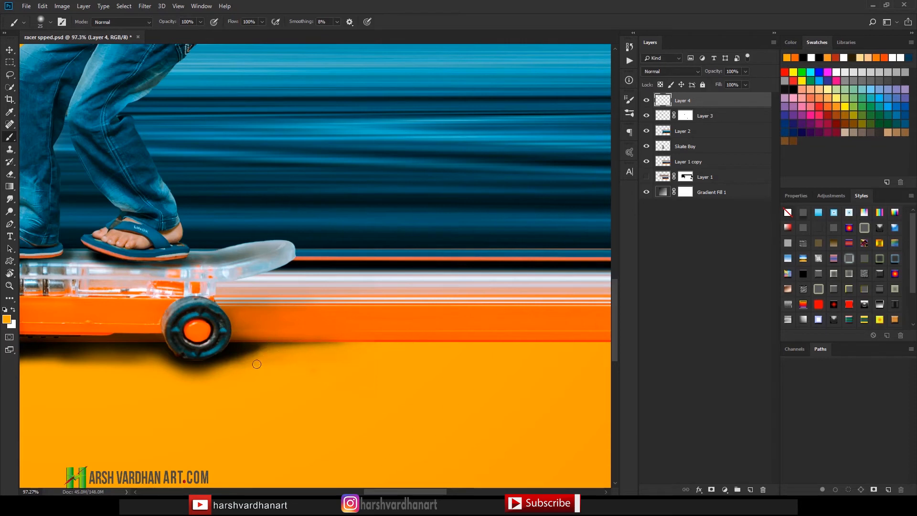
pyautogui.keyDown('alt'); pyautogui.click(286, 328); pyautogui.keyUp('alt')
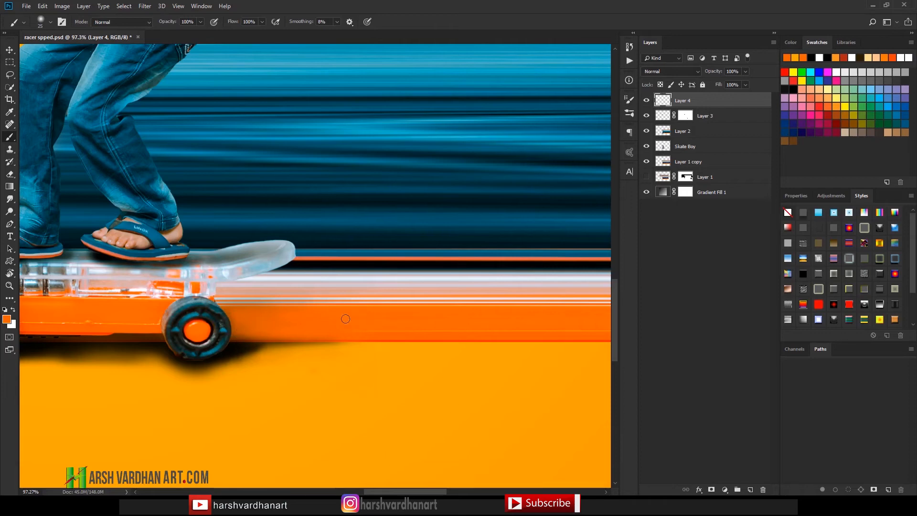
# Add a Curves adjustment above all layers and pull the RGB midtones down to darken the composite.
pyautogui.hotkey('ctrl', 'space')
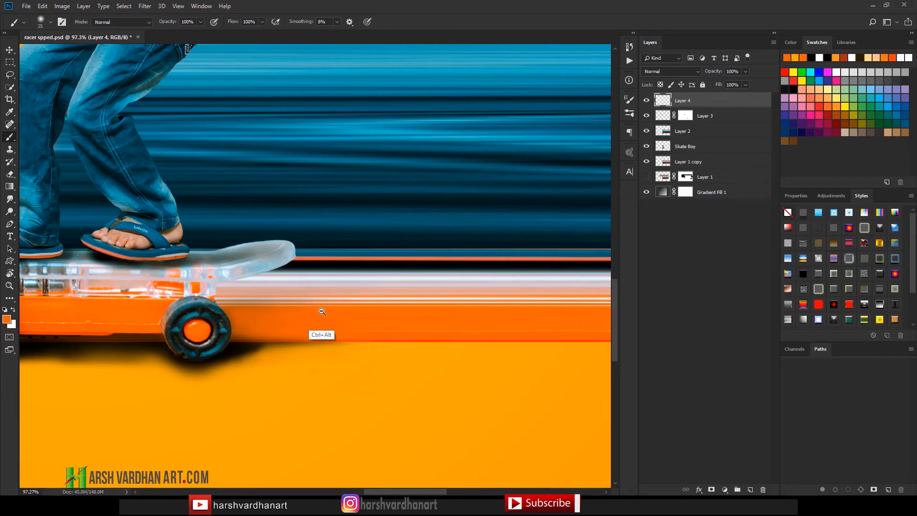
pyautogui.keyDown('ctrl'); pyautogui.keyDown('alt'); pyautogui.click(316, 310); pyautogui.keyUp('alt'); pyautogui.keyUp('ctrl')
pyautogui.keyDown('ctrl'); pyautogui.keyDown('alt'); pyautogui.click(319, 311); pyautogui.keyUp('alt'); pyautogui.keyUp('ctrl')
pyautogui.keyDown('ctrl'); pyautogui.keyDown('alt'); pyautogui.click(320, 313); pyautogui.keyUp('alt'); pyautogui.keyUp('ctrl')
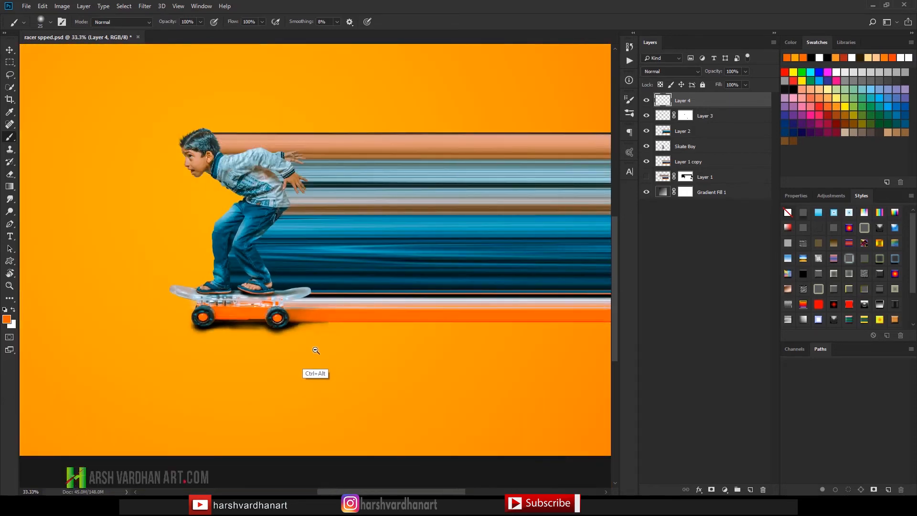
pyautogui.keyDown('ctrl'); pyautogui.keyDown('alt'); pyautogui.click(320, 346); pyautogui.keyUp('alt'); pyautogui.keyUp('ctrl')
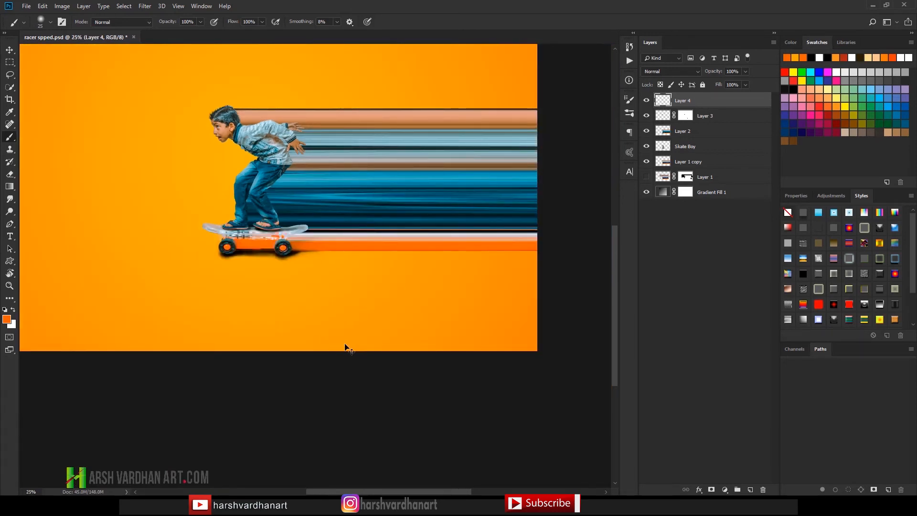
pyautogui.hotkey('ctrl', '0')
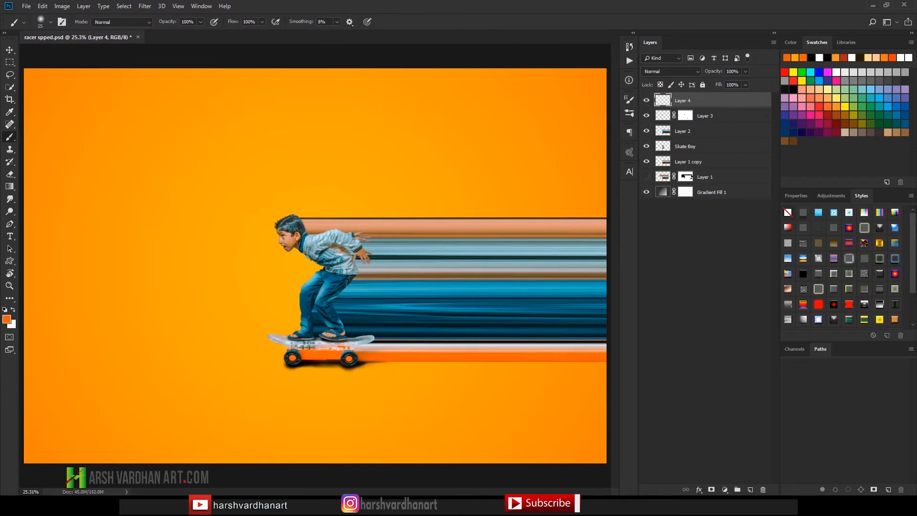
pyautogui.click(837, 196)
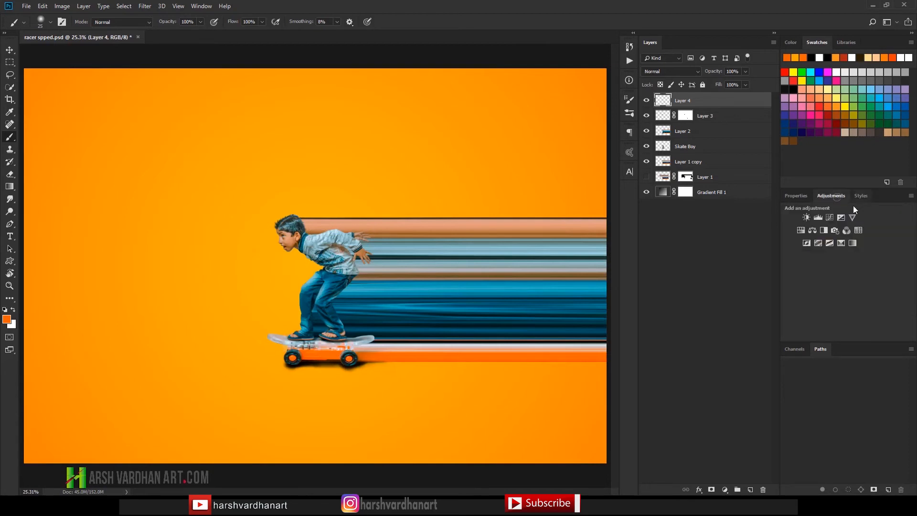
pyautogui.click(830, 221)
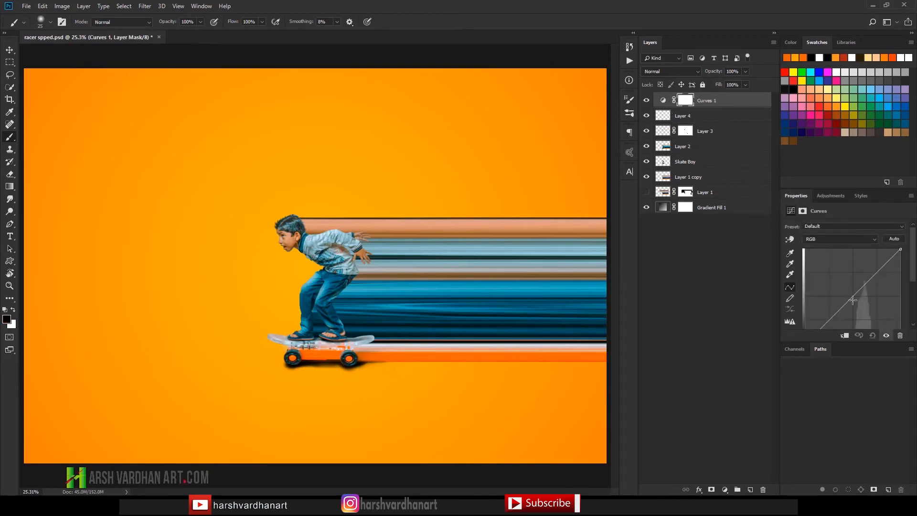
pyautogui.moveTo(851, 299); pyautogui.dragTo(861, 306)
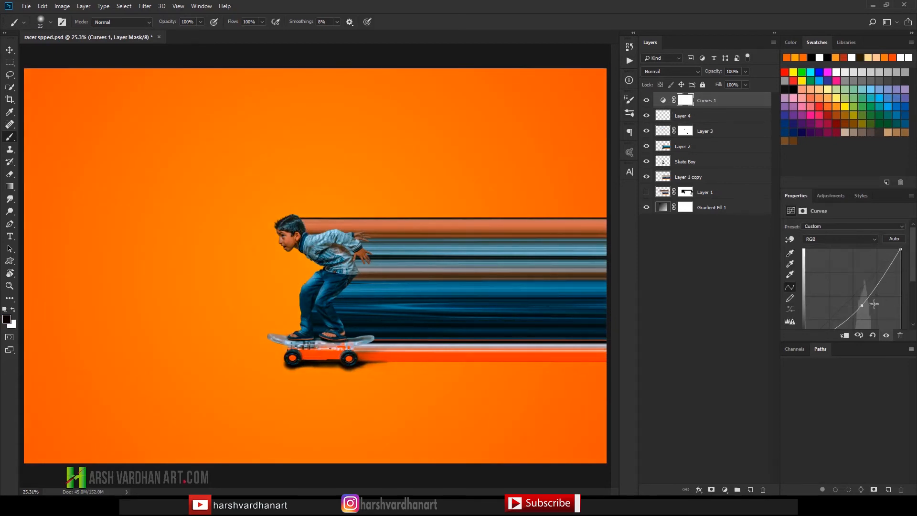
# Hide the Skate Boy layer and group Layer 4, Layer 3 and Layer 2.
pyautogui.click(668, 121)
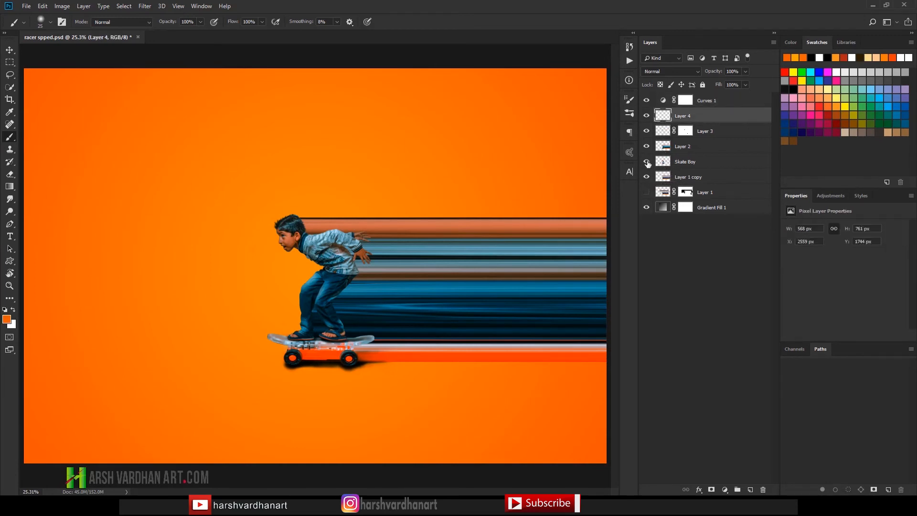
pyautogui.click(646, 161)
pyautogui.keyDown('shift'); pyautogui.click(678, 151); pyautogui.keyUp('shift')
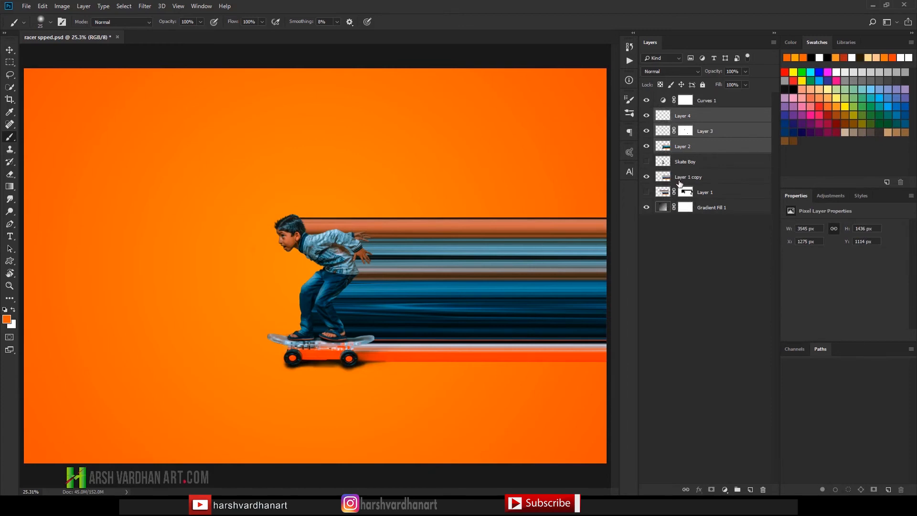
pyautogui.hotkey('ctrl', 'g')
# Hide Layer 1 copy and delete it.
pyautogui.click(646, 142)
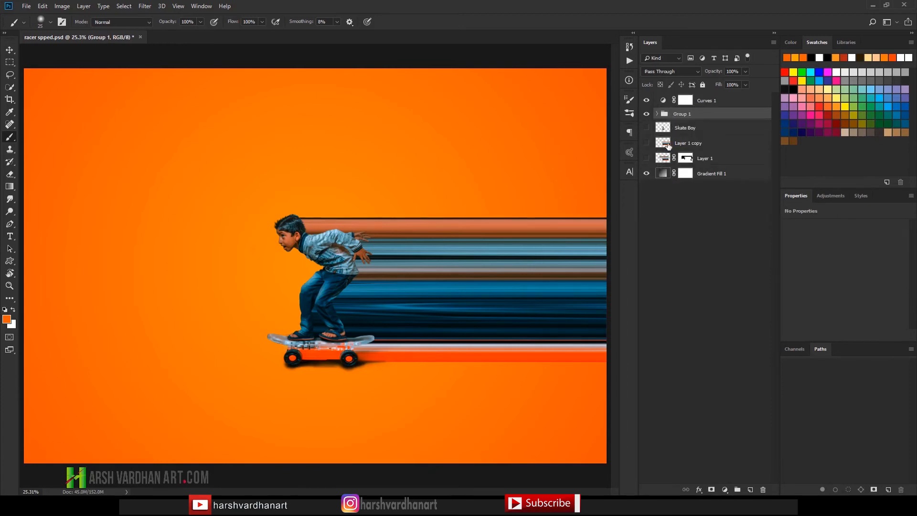
pyautogui.click(671, 146)
pyautogui.press('Delete')
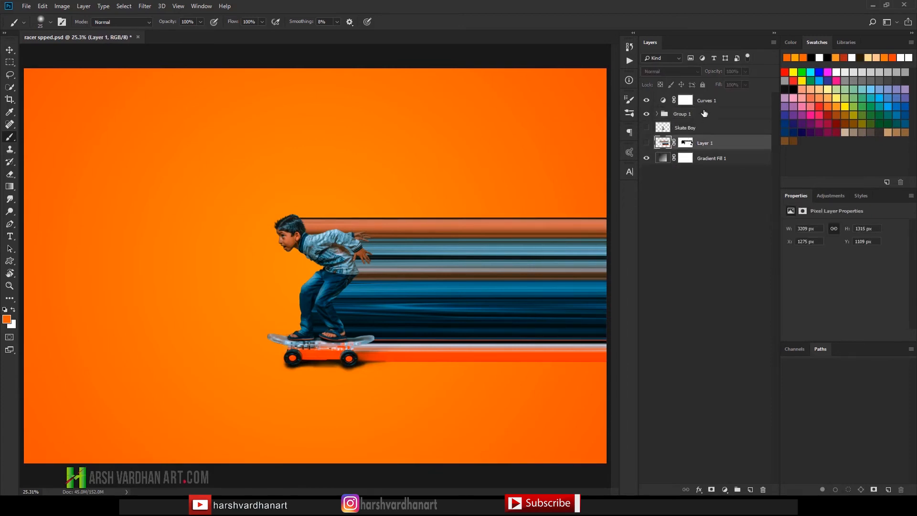
# Clip the Curves 1 adjustment to Group 1.
pyautogui.click(705, 100)
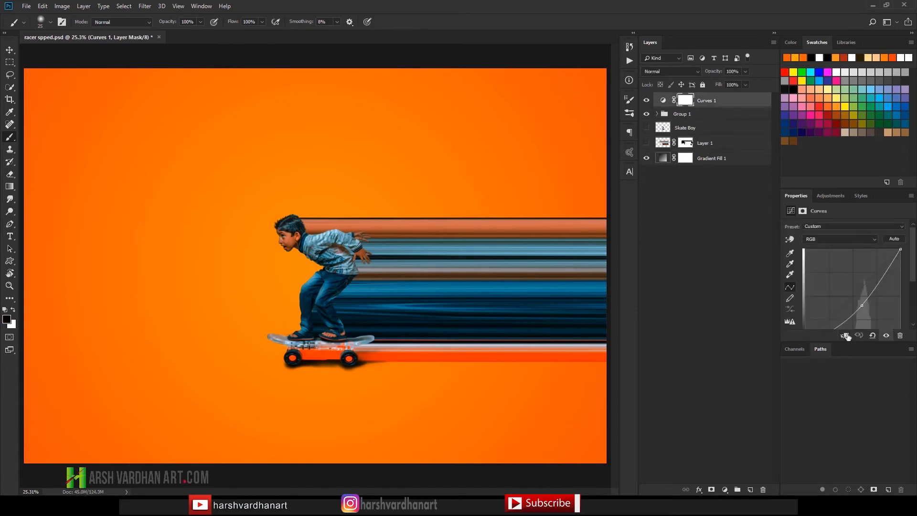
pyautogui.click(845, 335)
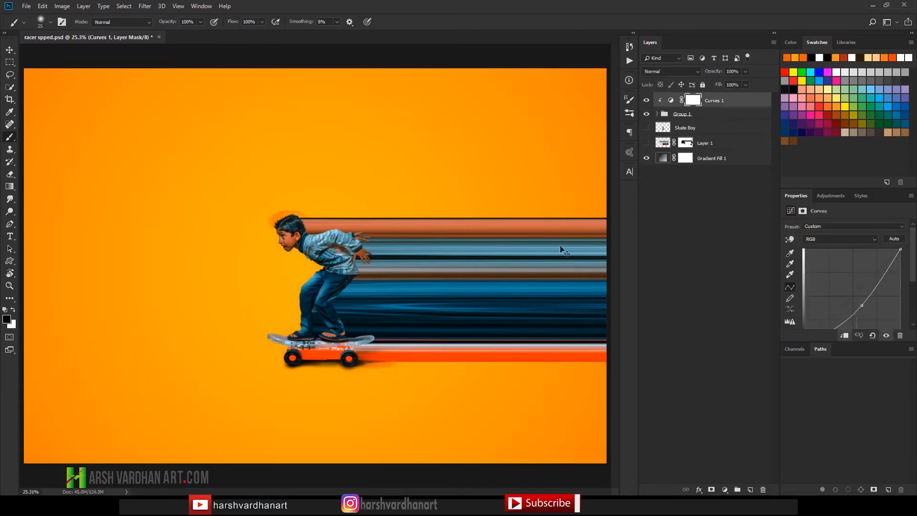
# Mask the Curves darkening off the orange fringe around the boy's hair and his front side with an enlarged soft black brush.
pyautogui.keyDown('ctrl'); pyautogui.click(306, 229); pyautogui.keyUp('ctrl')
pyautogui.keyDown('ctrl'); pyautogui.click(309, 230); pyautogui.keyUp('ctrl')
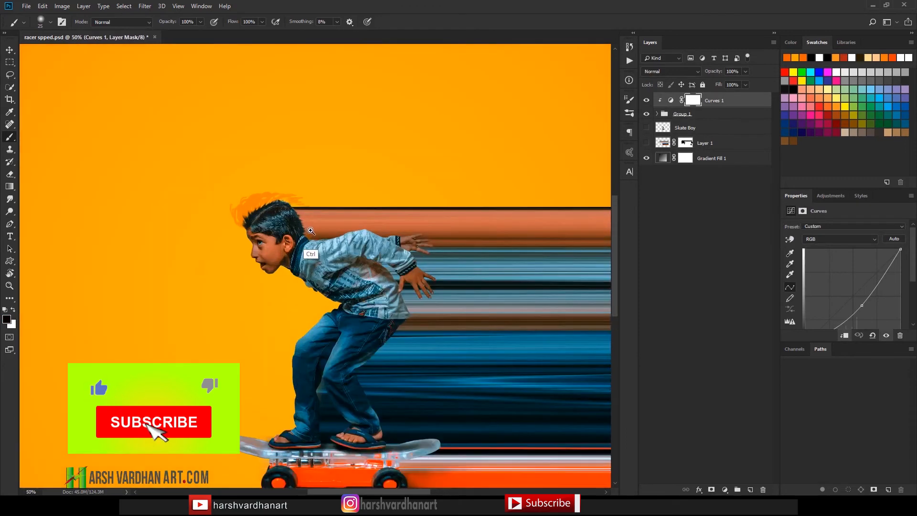
pyautogui.keyDown('ctrl'); pyautogui.click(310, 231); pyautogui.keyUp('ctrl')
pyautogui.keyDown('ctrl'); pyautogui.click(330, 237); pyautogui.keyUp('ctrl')
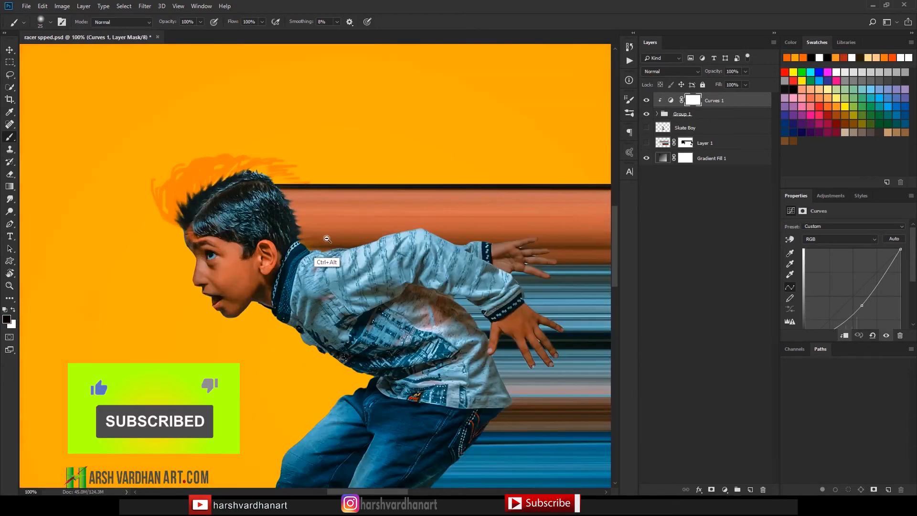
pyautogui.keyDown('ctrl'); pyautogui.keyDown('alt'); pyautogui.click(327, 239); pyautogui.keyUp('alt'); pyautogui.keyUp('ctrl')
pyautogui.keyDown('ctrl'); pyautogui.keyDown('alt'); pyautogui.click(319, 247); pyautogui.keyUp('alt'); pyautogui.keyUp('ctrl')
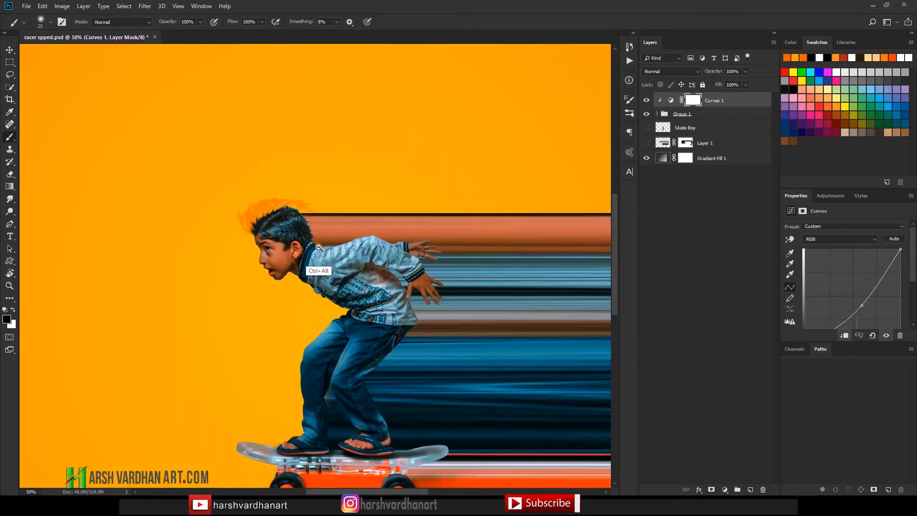
pyautogui.keyDown('ctrl'); pyautogui.keyDown('alt'); pyautogui.click(318, 247); pyautogui.keyUp('alt'); pyautogui.keyUp('ctrl')
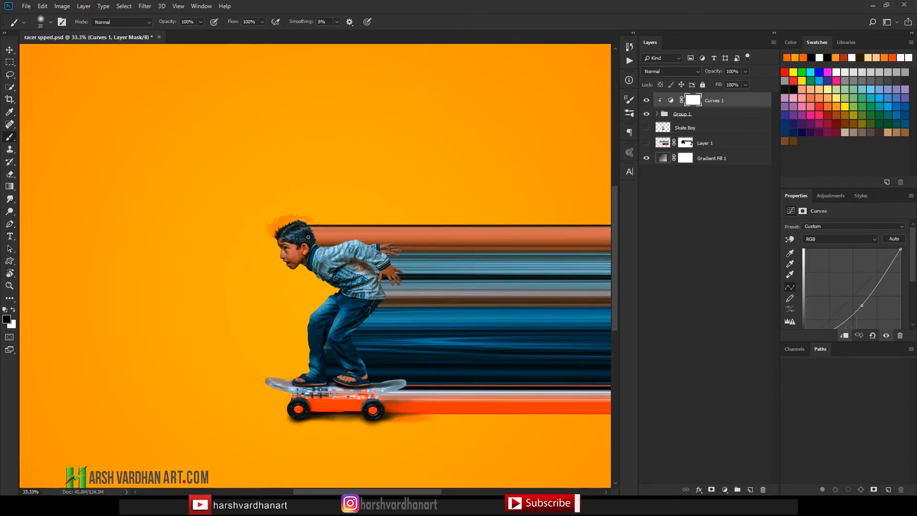
pyautogui.press(']')
pyautogui.press(']')
pyautogui.press(']')
pyautogui.press(']')
pyautogui.press(']')
pyautogui.press(']')
pyautogui.press(']')
pyautogui.press(']')
pyautogui.press(']')
pyautogui.moveTo(280, 217)
pyautogui.mouseDown()
pyautogui.moveTo(255, 238)
pyautogui.moveTo(272, 234)
pyautogui.moveTo(266, 228)
pyautogui.moveTo(296, 198)
pyautogui.moveTo(251, 229)
pyautogui.moveTo(304, 204)
pyautogui.moveTo(261, 231)
pyautogui.moveTo(260, 262)
pyautogui.moveTo(252, 259)
pyautogui.moveTo(269, 289)
pyautogui.moveTo(276, 276)
pyautogui.moveTo(273, 292)
pyautogui.moveTo(319, 294)
pyautogui.moveTo(297, 298)
pyautogui.moveTo(316, 301)
pyautogui.moveTo(270, 366)
pyautogui.moveTo(303, 307)
pyautogui.moveTo(288, 319)
pyautogui.mouseUp()
# Paint black on the Curves mask across the streaks with a 400 px soft brush, then reduce the brush to 200 px.
pyautogui.moveTo(506, 253)
pyautogui.mouseDown()
pyautogui.moveTo(435, 276)
pyautogui.moveTo(469, 307)
pyautogui.mouseUp()
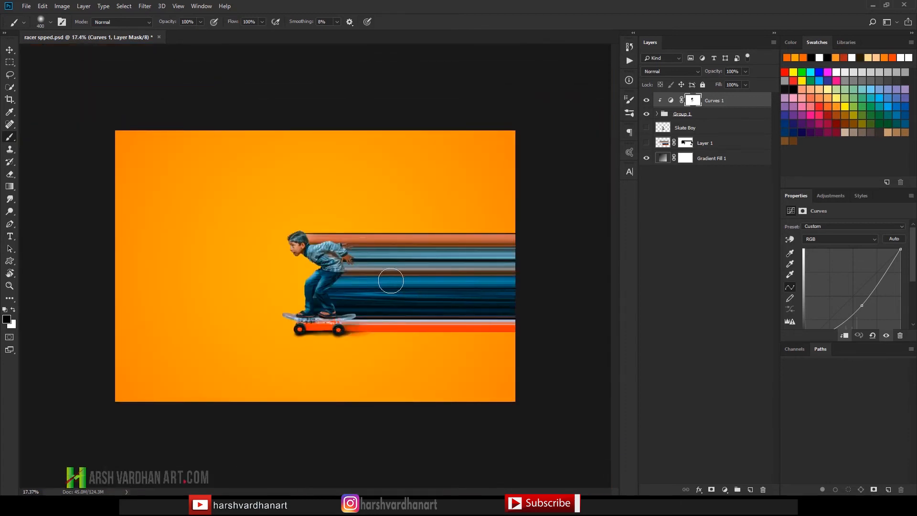
pyautogui.moveTo(543, 296)
pyautogui.mouseDown()
pyautogui.moveTo(452, 282)
pyautogui.moveTo(446, 270)
pyautogui.mouseUp()
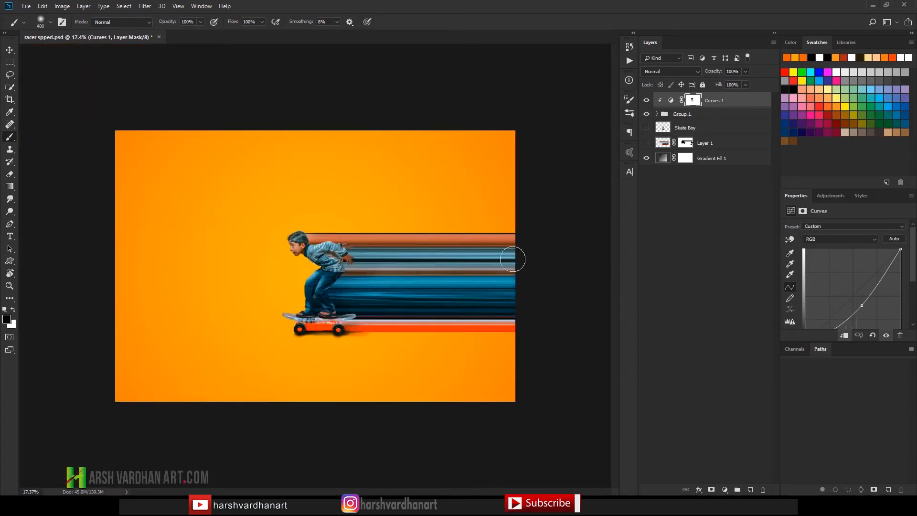
pyautogui.moveTo(513, 259)
pyautogui.mouseDown()
pyautogui.moveTo(364, 242)
pyautogui.moveTo(536, 239)
pyautogui.mouseUp()
pyautogui.moveTo(479, 270); pyautogui.dragTo(533, 274)
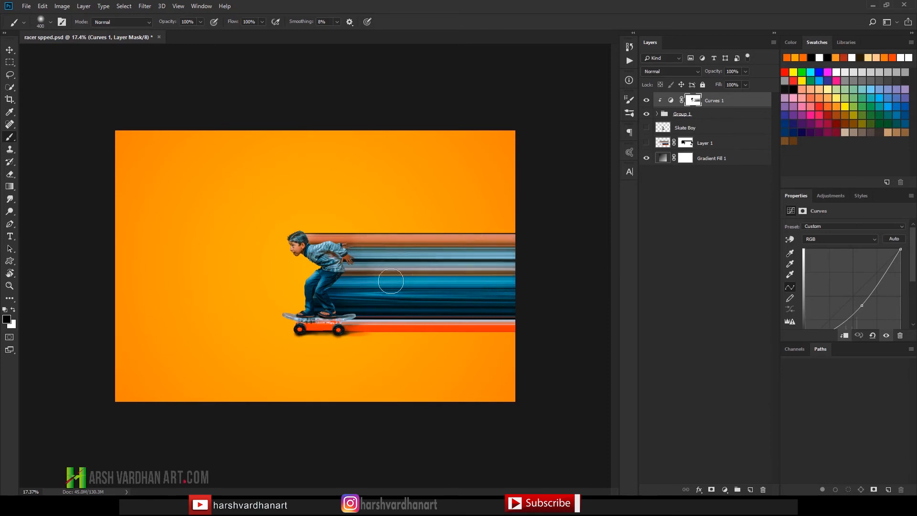
pyautogui.moveTo(371, 290); pyautogui.dragTo(540, 298)
pyautogui.moveTo(353, 311)
pyautogui.mouseDown()
pyautogui.moveTo(482, 309)
pyautogui.moveTo(557, 294)
pyautogui.mouseUp()
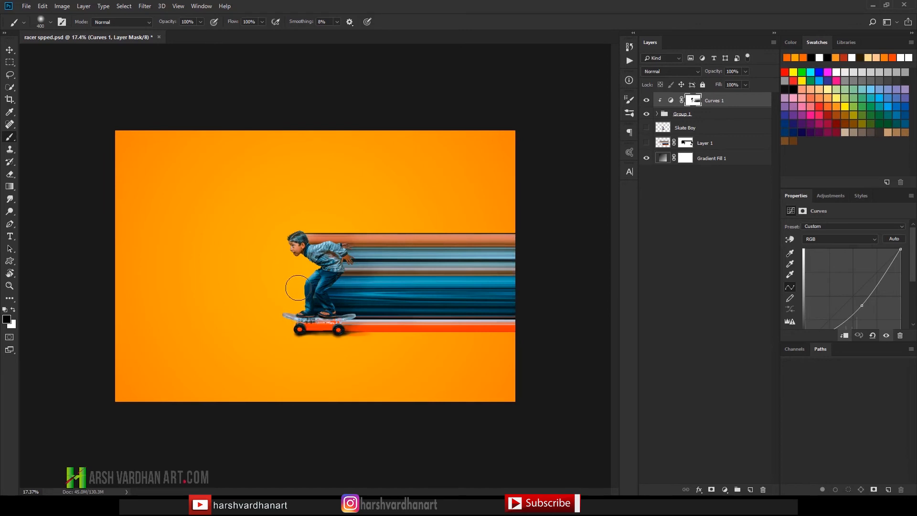
pyautogui.press('[')
pyautogui.press('[')
pyautogui.press('[')
pyautogui.press('[')
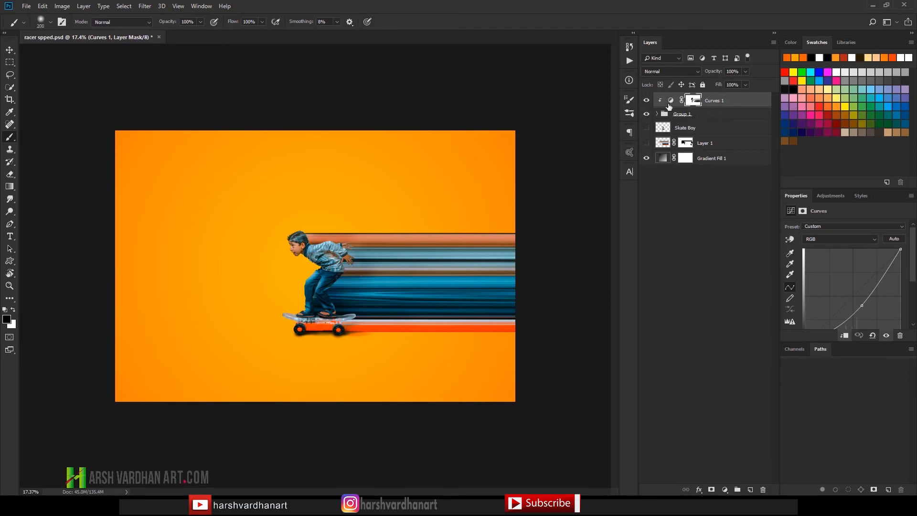
# Add a new layer above Curves 1 and set its blend mode to Screen.
pyautogui.click(670, 102)
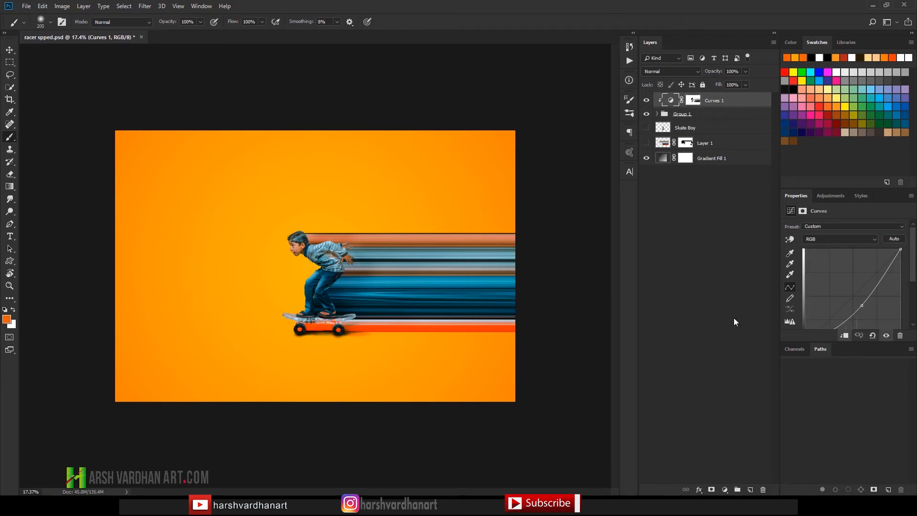
pyautogui.click(751, 489)
pyautogui.click(692, 72)
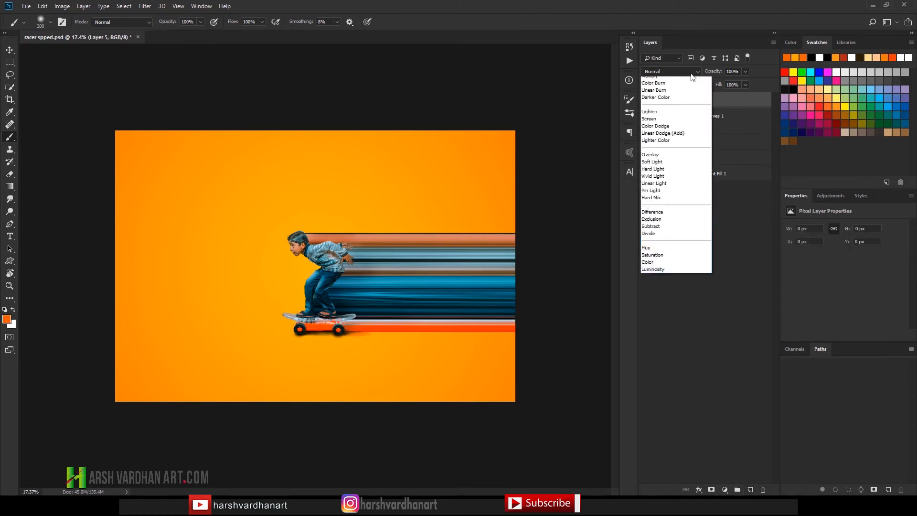
pyautogui.click(676, 153)
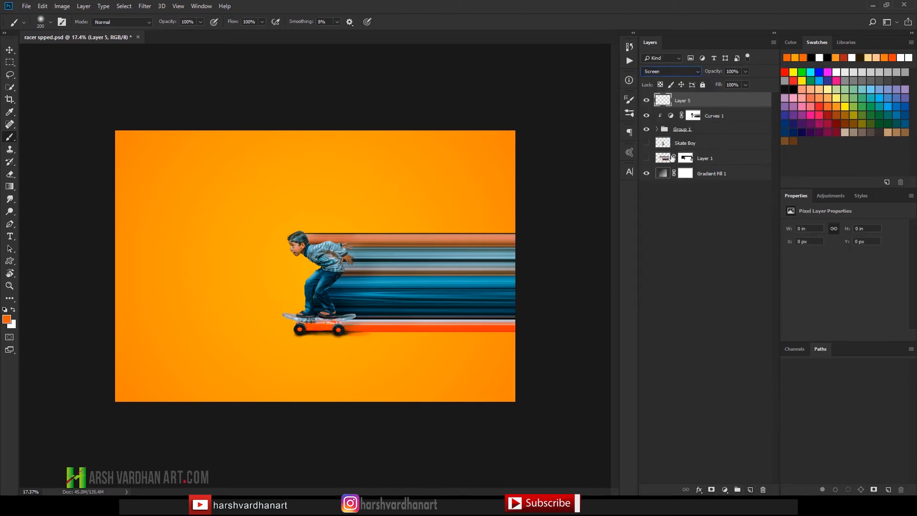
# Choose an orange swatch and dab a soft glow over the boy's face on the Screen layer, enlarging the brush to 500 px.
pyautogui.click(824, 105)
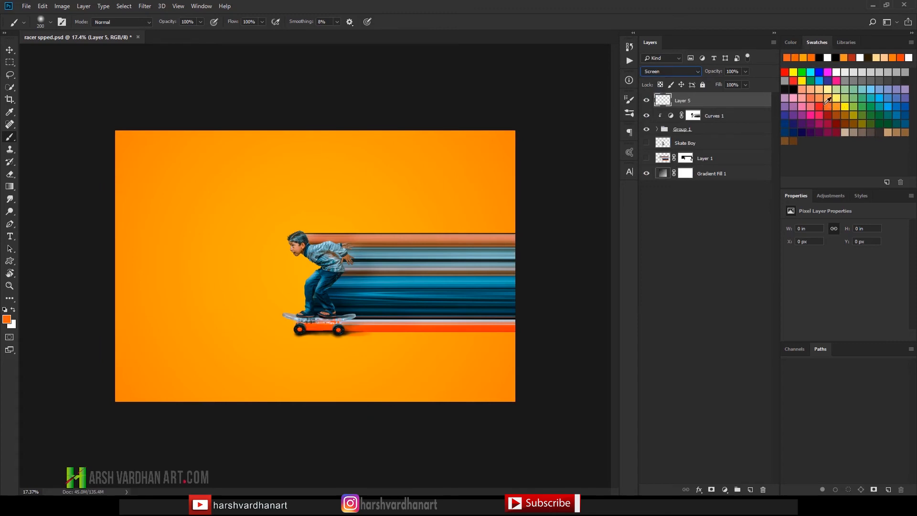
pyautogui.click(288, 244)
pyautogui.press(']')
pyautogui.click(291, 243)
pyautogui.press(']')
pyautogui.press(']')
pyautogui.press(']')
pyautogui.click(290, 246)
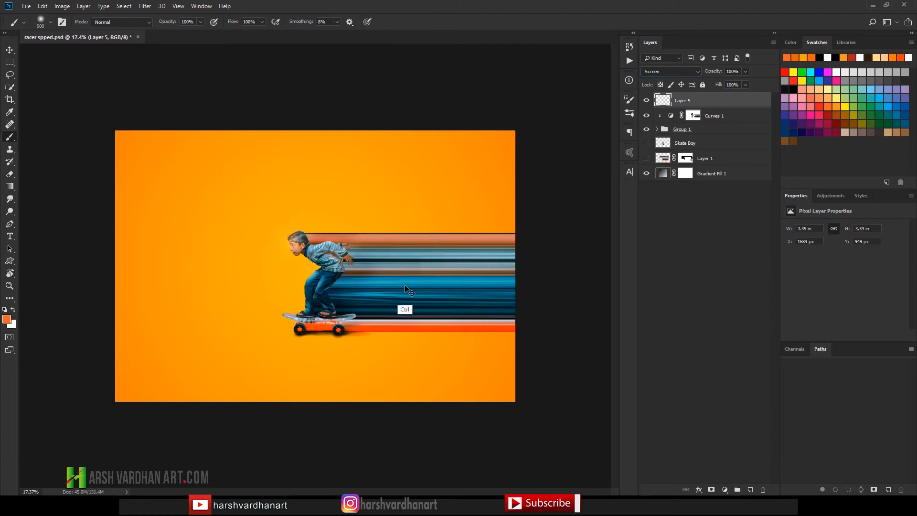
# Free-transform the orange glow on Layer 5 to about 242% width and 290% height, positioned around the boy's head and upper body.
pyautogui.hotkey('ctrl', 't')
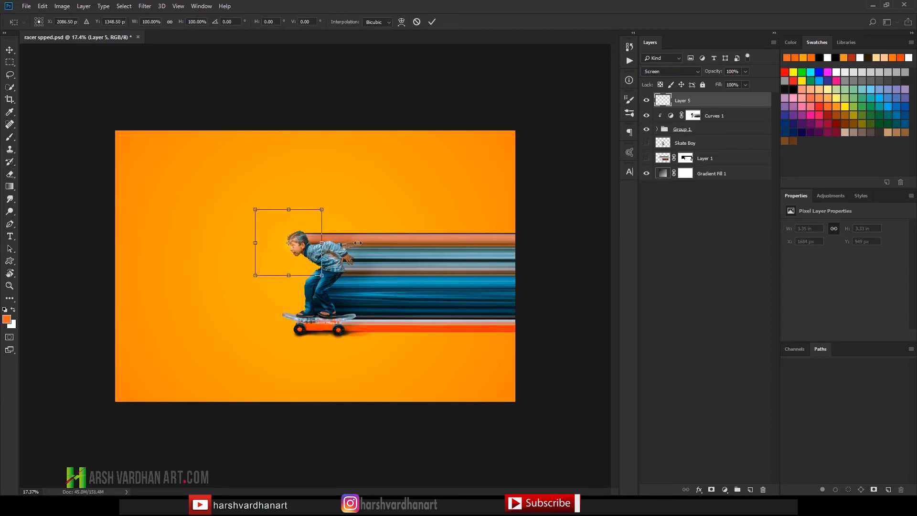
pyautogui.moveTo(357, 242); pyautogui.dragTo(335, 247)
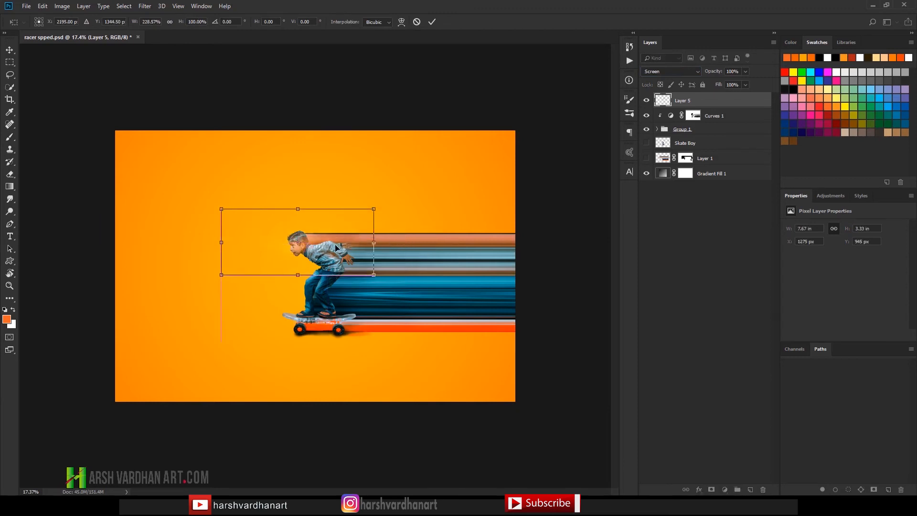
pyautogui.moveTo(303, 276); pyautogui.dragTo(300, 338)
pyautogui.moveTo(342, 267); pyautogui.dragTo(328, 270)
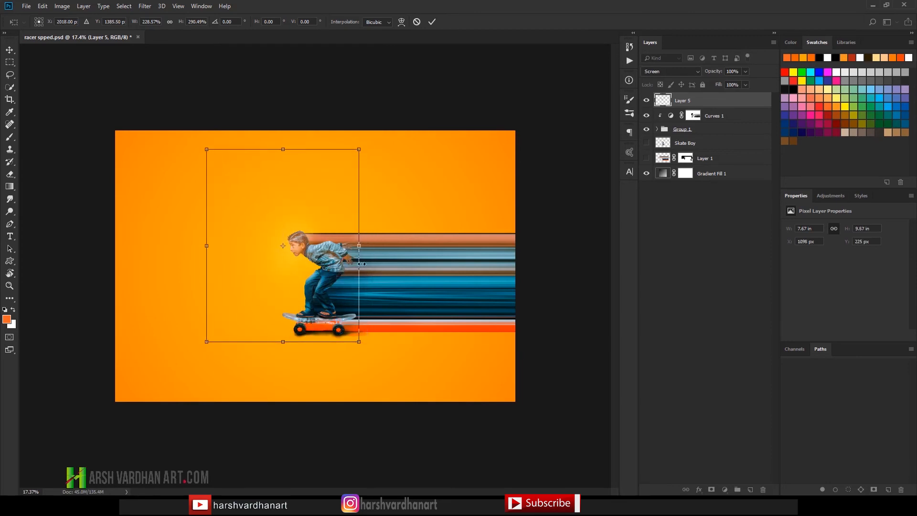
pyautogui.moveTo(362, 245); pyautogui.dragTo(367, 245)
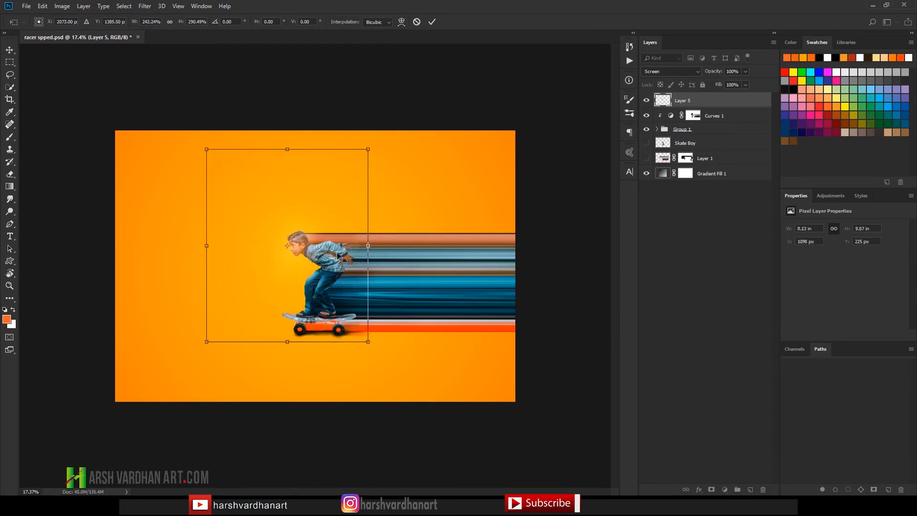
pyautogui.press('Return')
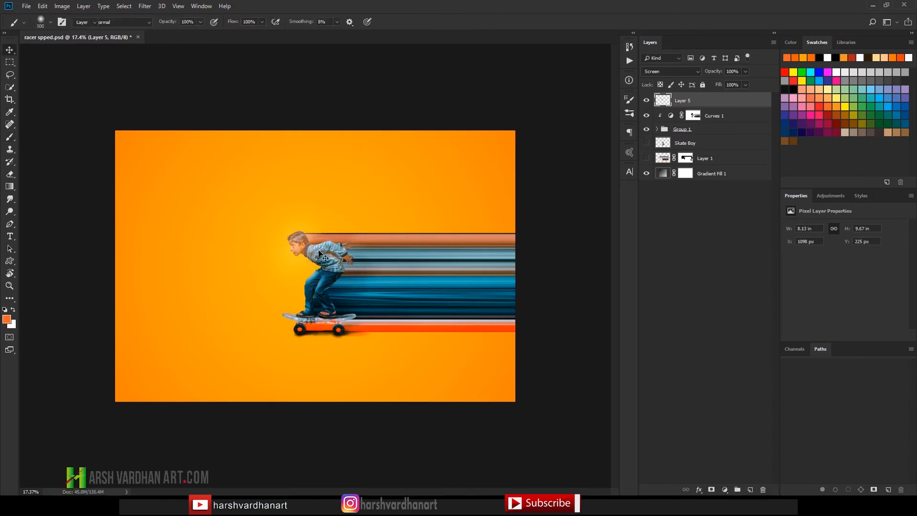
# Examine the enlarged glow around the boy's face up close and against the whole composite.
pyautogui.moveTo(320, 254); pyautogui.dragTo(310, 250)
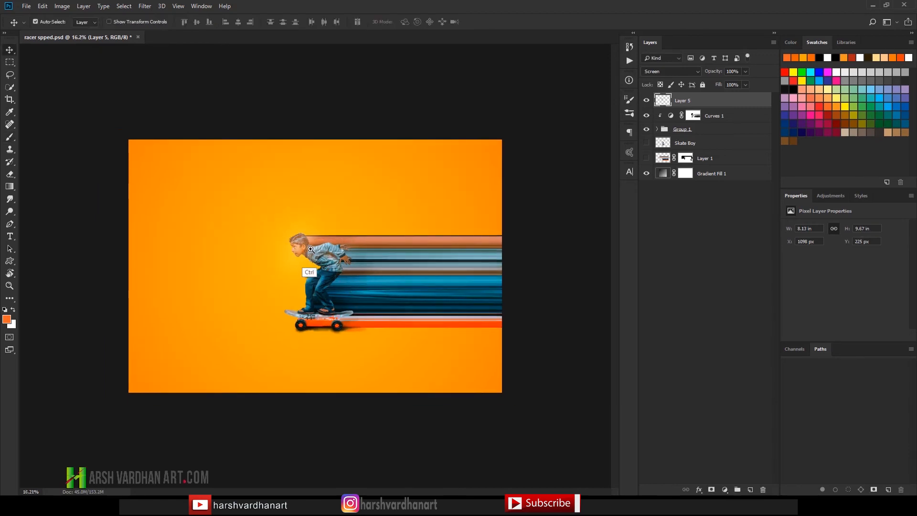
pyautogui.keyDown('ctrl'); pyautogui.click(303, 248); pyautogui.keyUp('ctrl')
pyautogui.keyDown('ctrl'); pyautogui.click(304, 248); pyautogui.keyUp('ctrl')
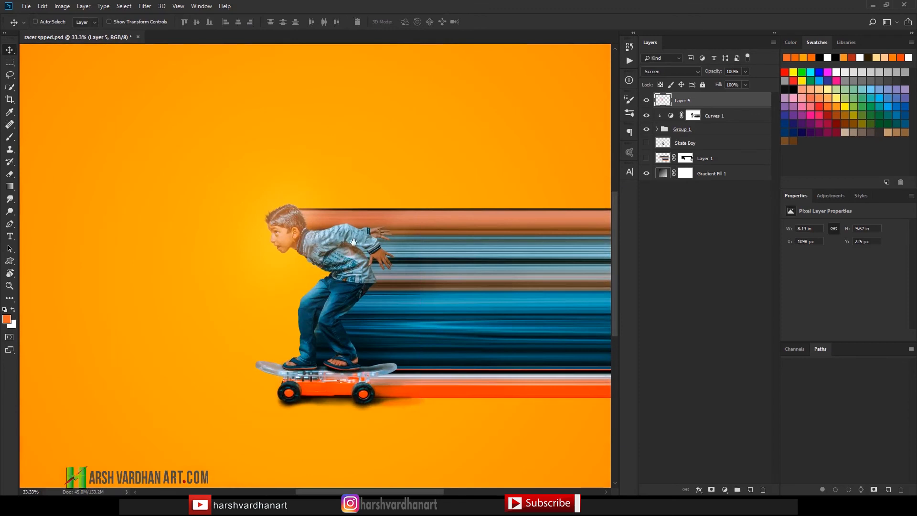
pyautogui.keyDown('ctrl'); pyautogui.keyDown('alt'); pyautogui.click(322, 238); pyautogui.keyUp('alt'); pyautogui.keyUp('ctrl')
pyautogui.keyDown('ctrl'); pyautogui.keyDown('alt'); pyautogui.click(323, 239); pyautogui.keyUp('alt'); pyautogui.keyUp('ctrl')
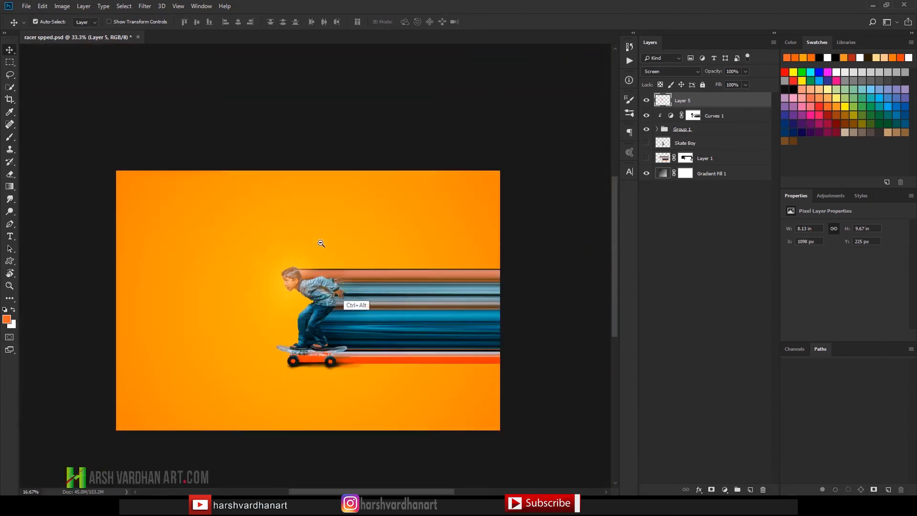
pyautogui.keyDown('ctrl'); pyautogui.keyDown('alt'); pyautogui.click(322, 239); pyautogui.keyUp('alt'); pyautogui.keyUp('ctrl')
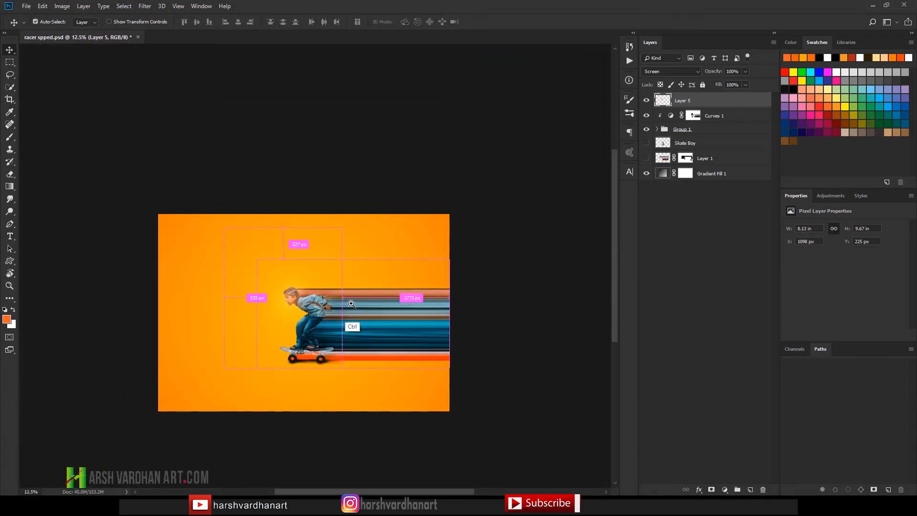
pyautogui.keyDown('ctrl'); pyautogui.click(352, 304); pyautogui.keyUp('ctrl')
pyautogui.keyDown('ctrl'); pyautogui.click(351, 304); pyautogui.keyUp('ctrl')
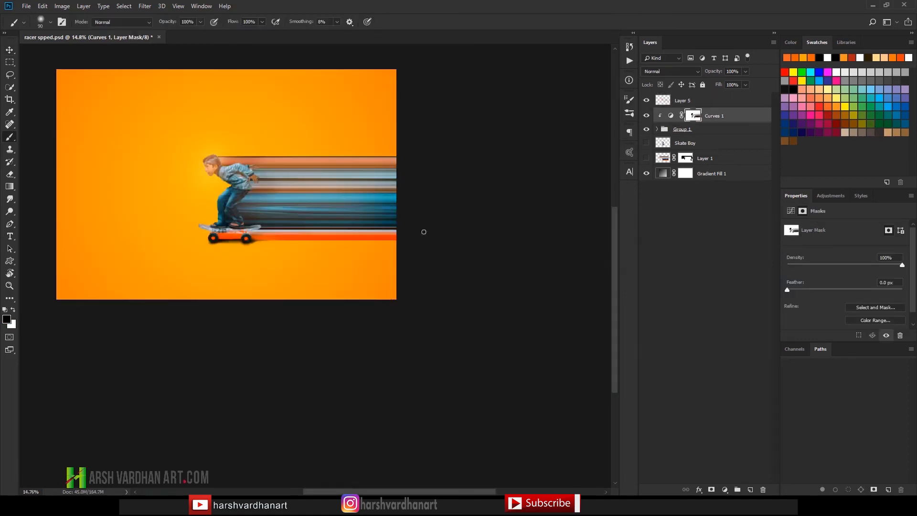
# Select Layer 5 and view the finished composite in full screen mode, fitted to the screen.
pyautogui.click(678, 101)
pyautogui.keyDown('alt'); pyautogui.click(342, 234); pyautogui.keyUp('alt')
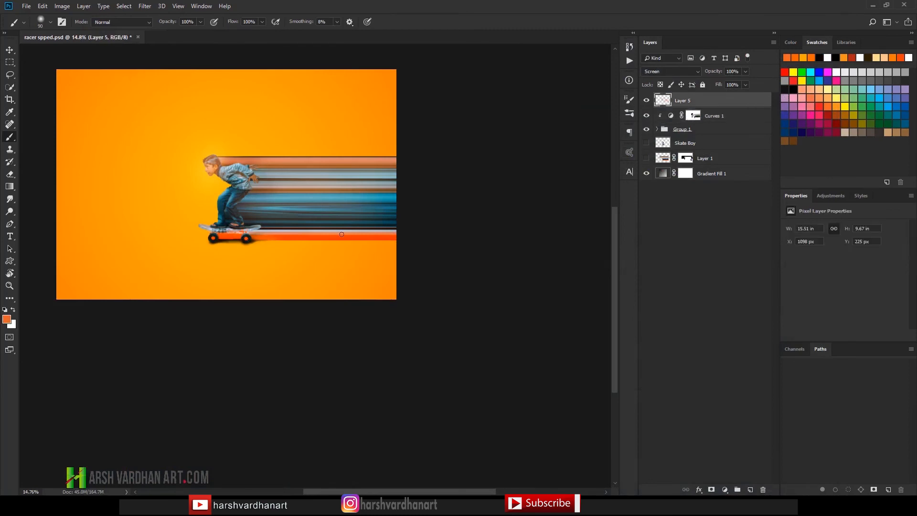
pyautogui.press('f')
pyautogui.press('f')
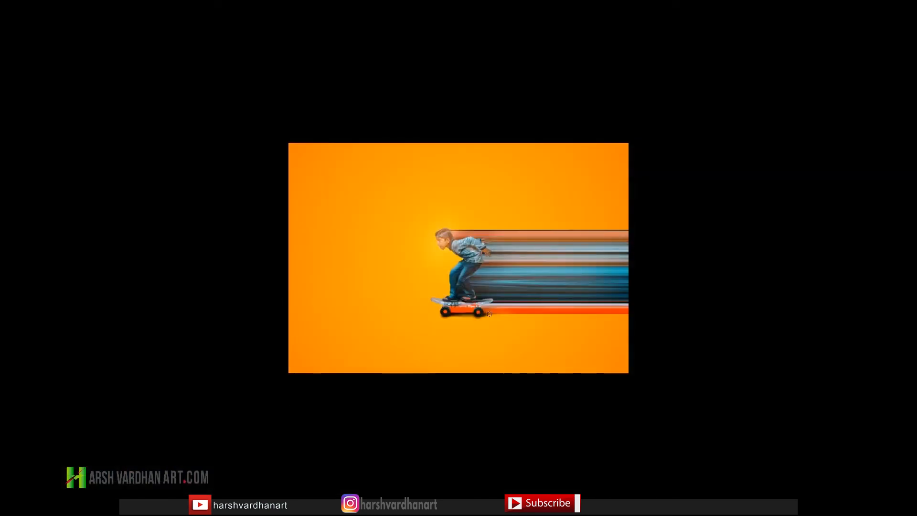
pyautogui.hotkey('ctrl', '0')
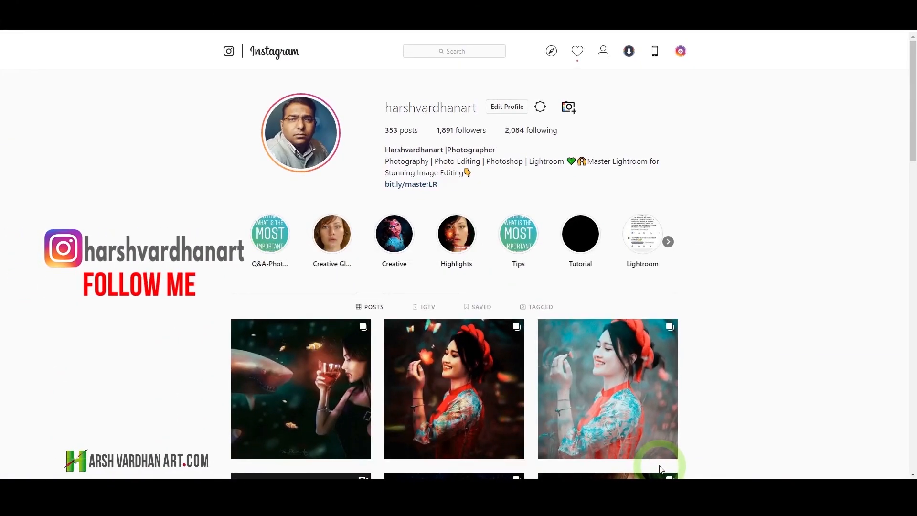
# Browse the photo posts on the artist's Instagram profile.
pyautogui.scroll(-5, 659, 465)
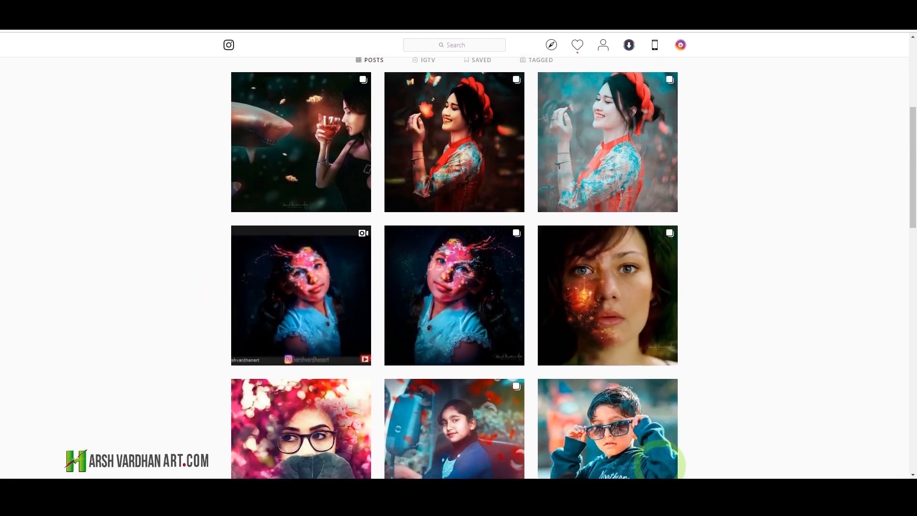
pyautogui.scroll(-2, 658, 465)
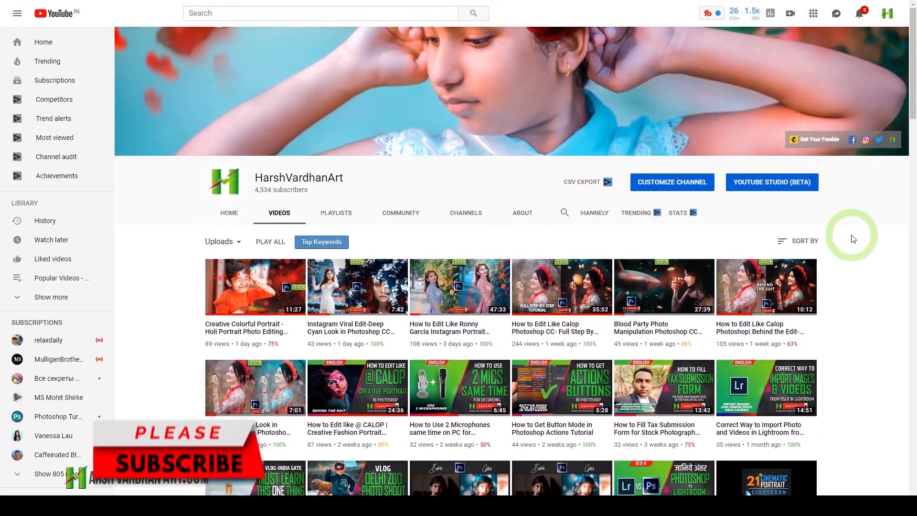
# Browse the uploaded videos on the artist's YouTube channel from the newest towards the oldest.
pyautogui.scroll(-2, 853, 239)
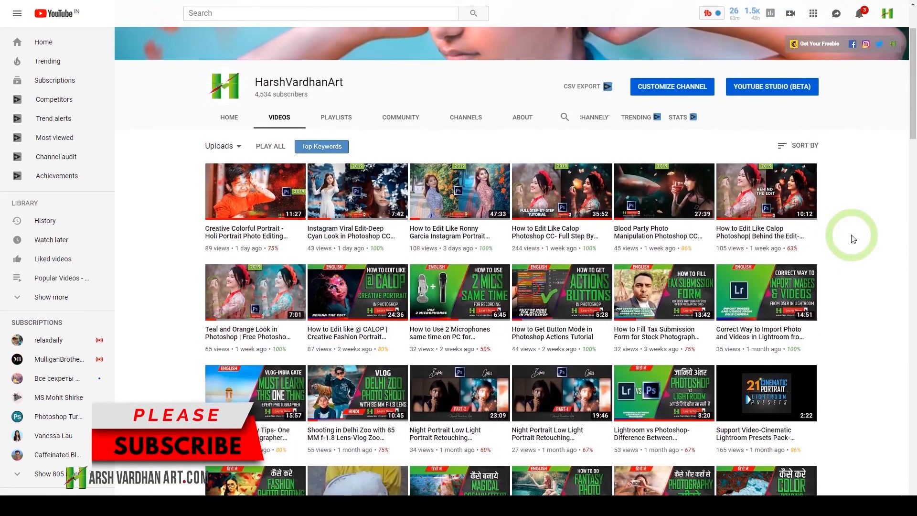
pyautogui.scroll(-4, 853, 238)
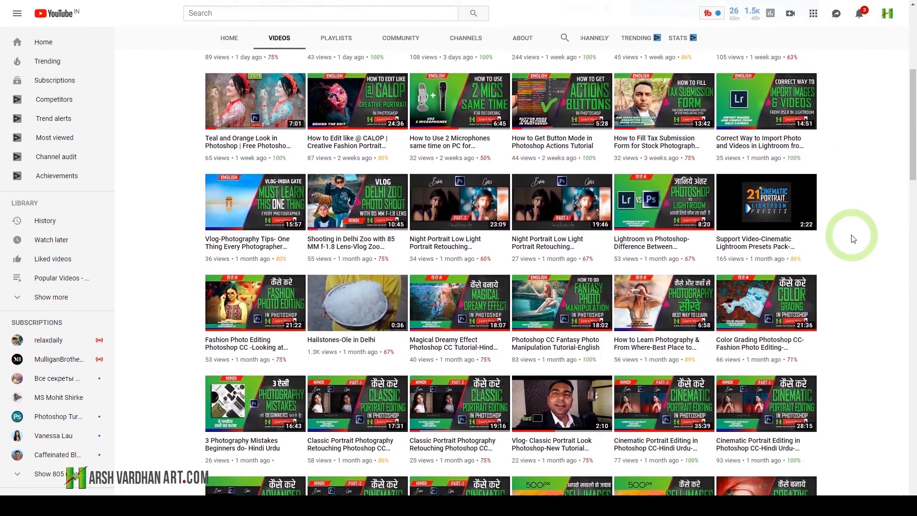
pyautogui.scroll(-6, 853, 238)
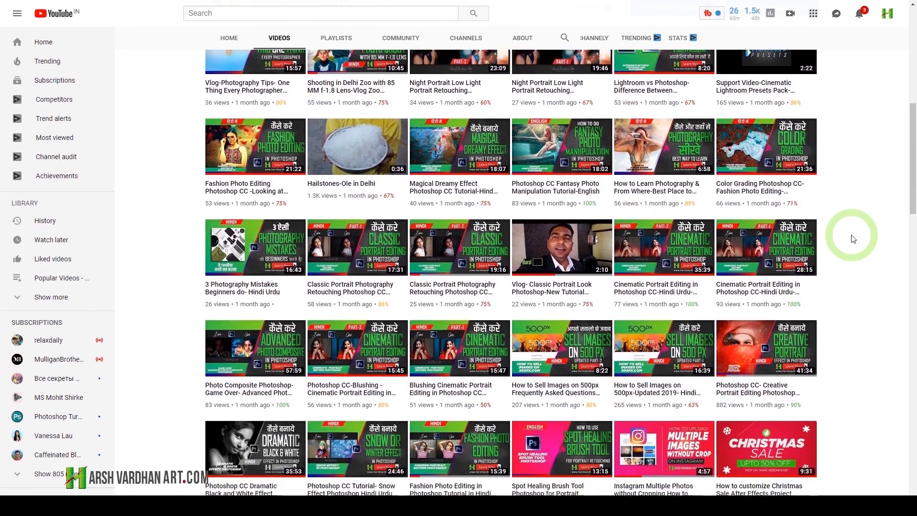
pyautogui.scroll(-2, 853, 238)
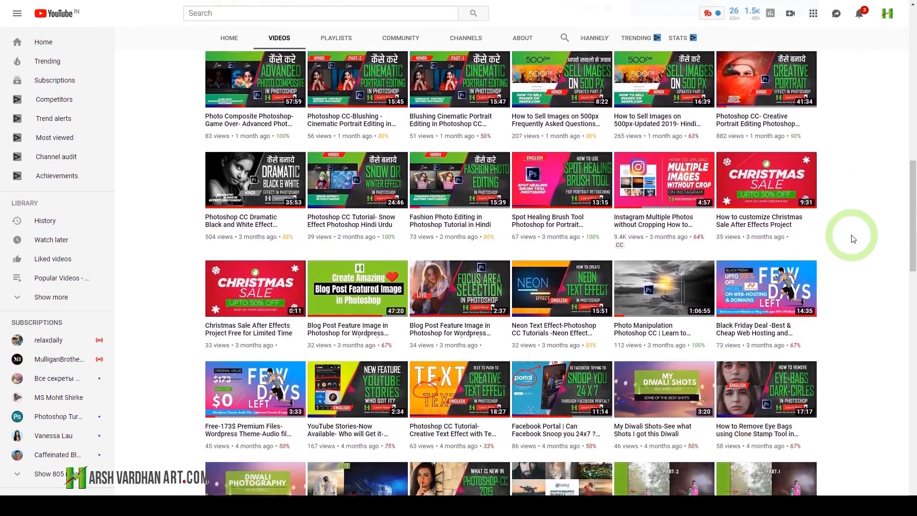
pyautogui.scroll(-4, 853, 238)
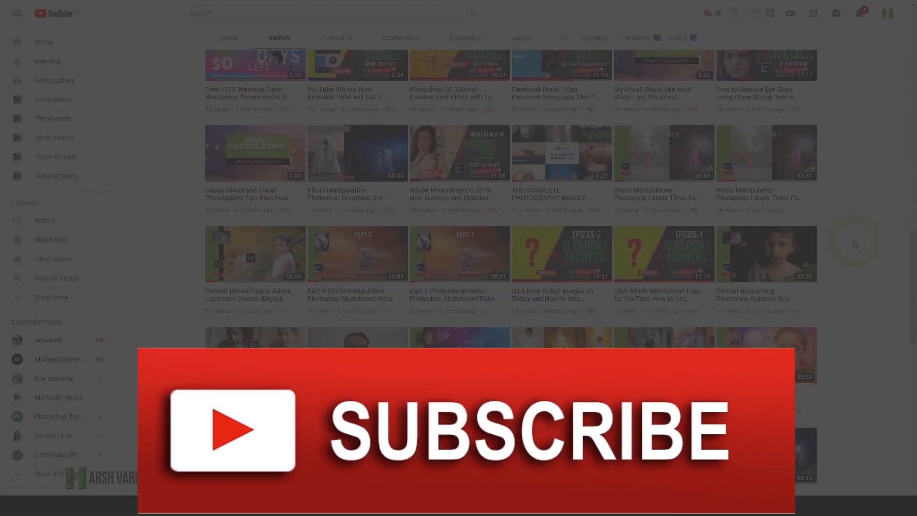
pyautogui.scroll(-2, 854, 244)
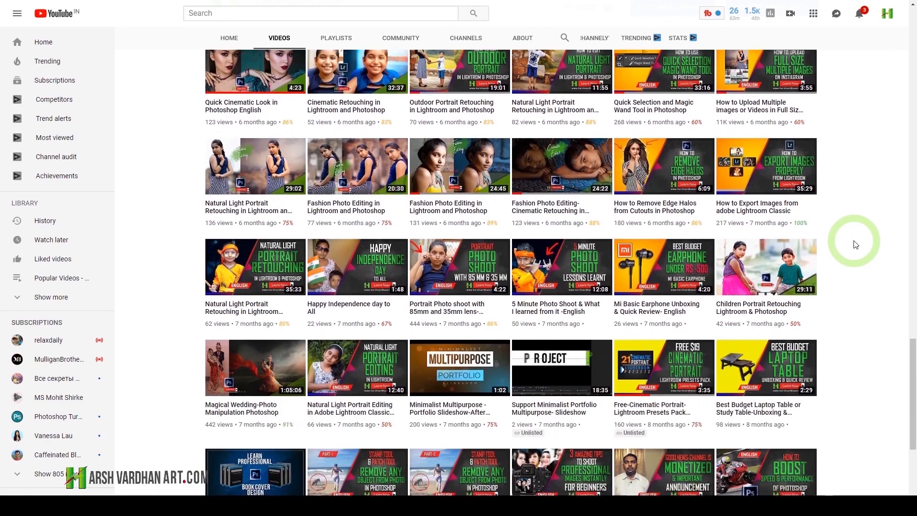
pyautogui.scroll(-3, 855, 245)
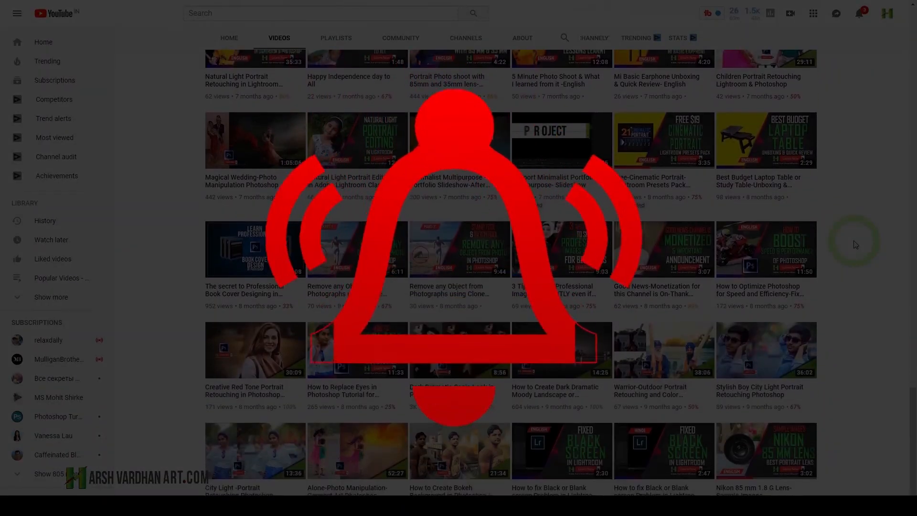
pyautogui.scroll(-2, 854, 244)
pyautogui.scroll(-6, 855, 244)
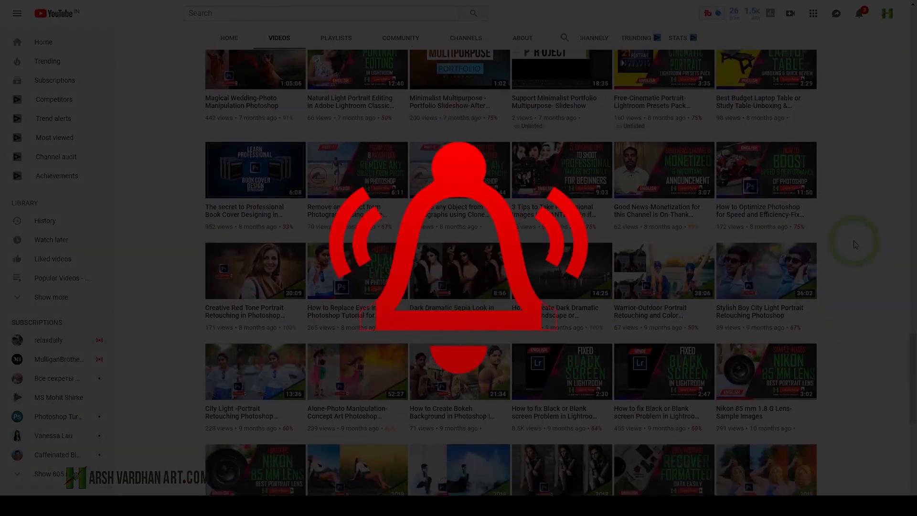
pyautogui.scroll(-5, 855, 244)
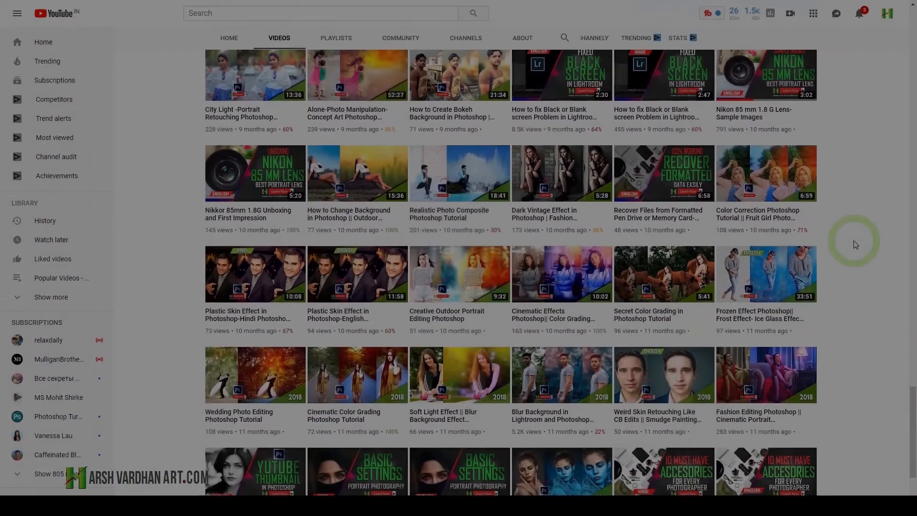